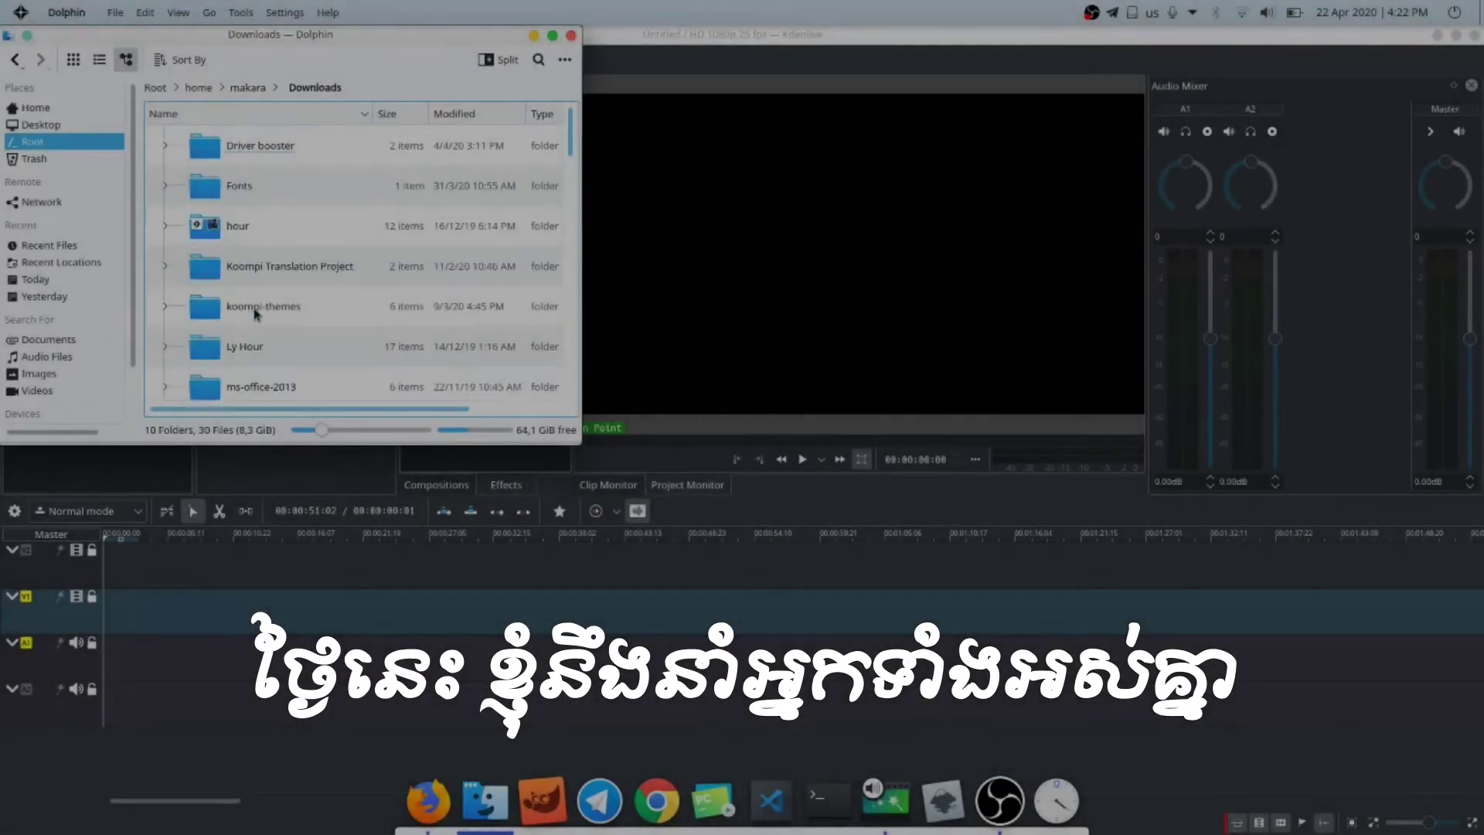
pyautogui.scroll(-5, 332, 281)
pyautogui.scroll(10, 331, 282)
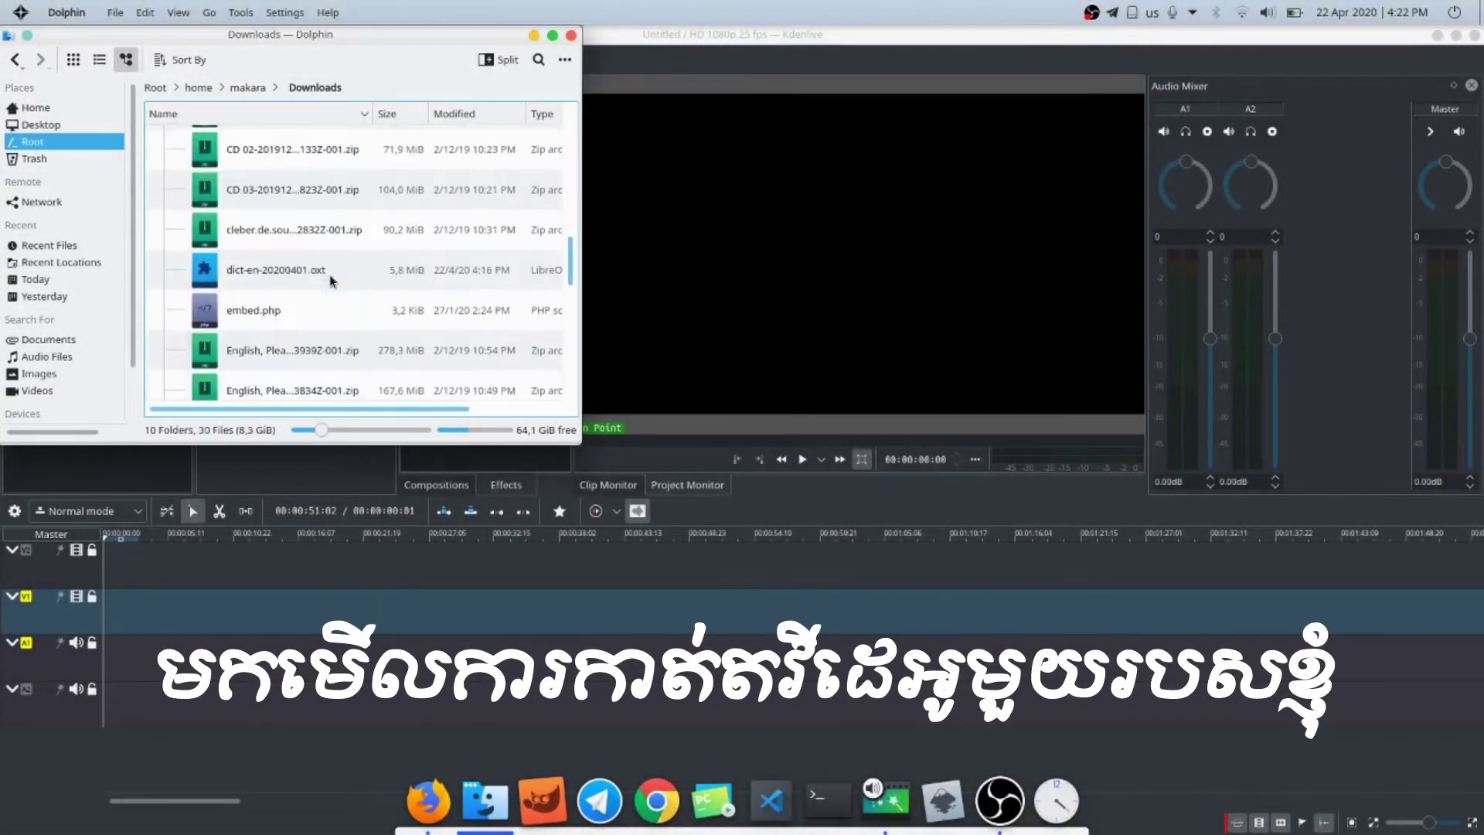
pyautogui.scroll(-5, 258, 292)
pyautogui.scroll(5, 258, 289)
pyautogui.click(252, 88)
pyautogui.scroll(-5, 252, 209)
pyautogui.click(252, 236)
pyautogui.scroll(-6, 335, 261)
pyautogui.moveTo(308, 35); pyautogui.dragTo(540, 109)
pyautogui.moveTo(494, 375); pyautogui.dragTo(111, 356)
# - Place the recording at the start of tracks V1 and A1 and preview its beginning
pyautogui.moveTo(132, 171); pyautogui.dragTo(184, 414)
pyautogui.moveTo(103, 616); pyautogui.dragTo(108, 618)
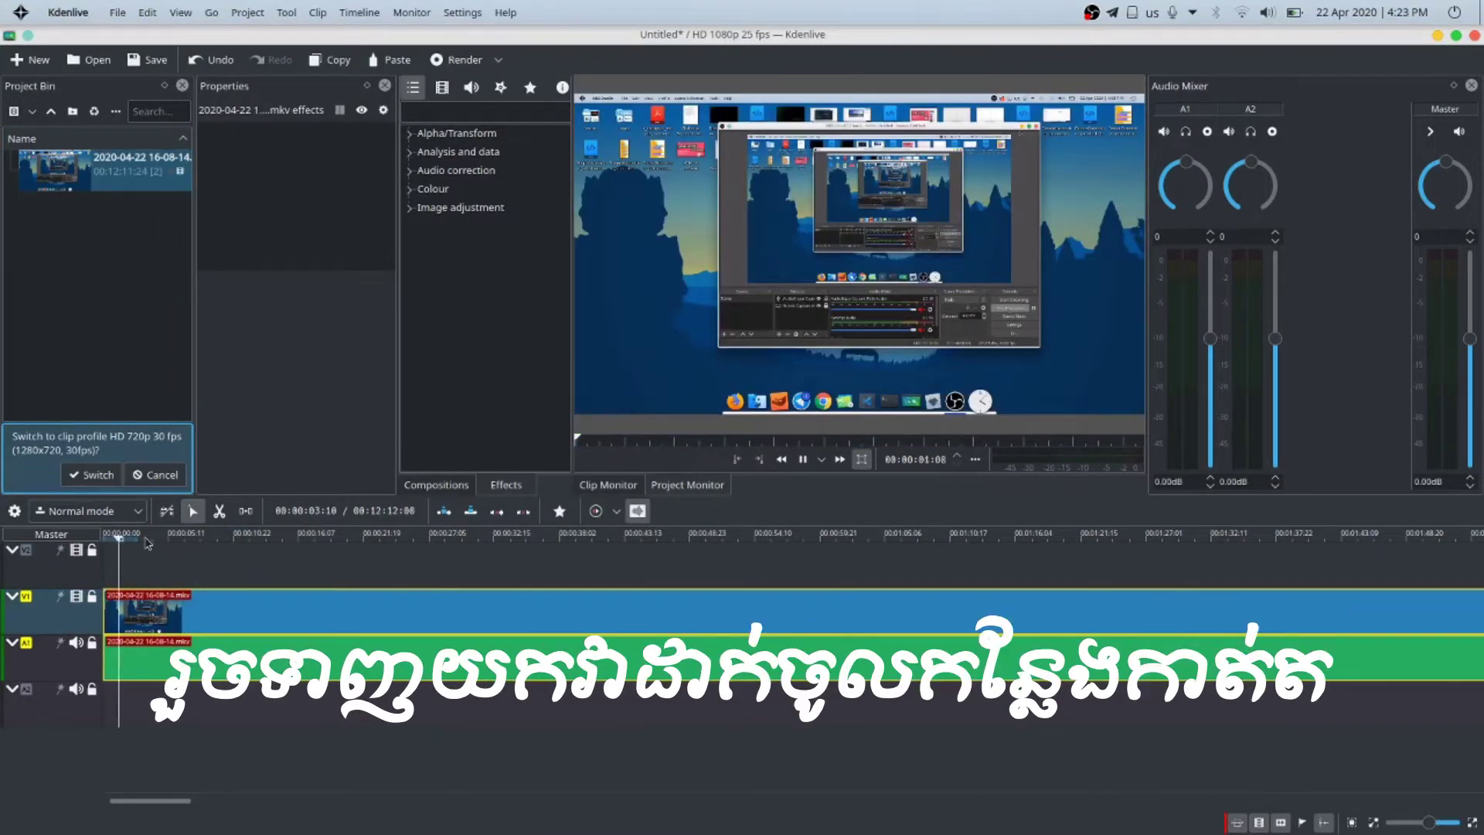
pyautogui.press('space')
# - Cut the recording on the timeline at 00:02:35:07 and at about 00:02:48
pyautogui.press('x')
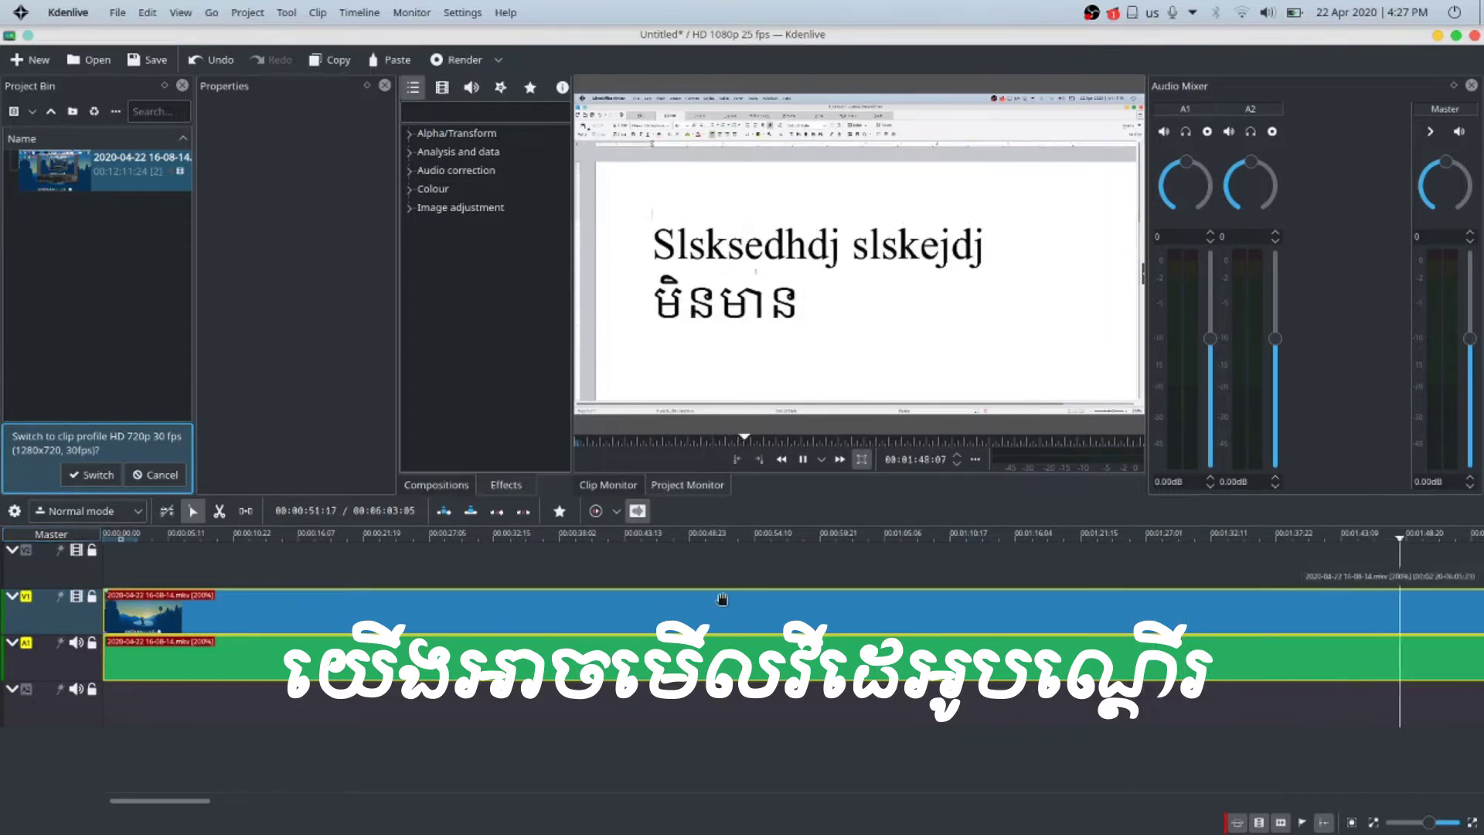
pyautogui.moveTo(159, 801)
pyautogui.mouseDown()
pyautogui.moveTo(494, 804)
pyautogui.moveTo(147, 819)
pyautogui.mouseUp()
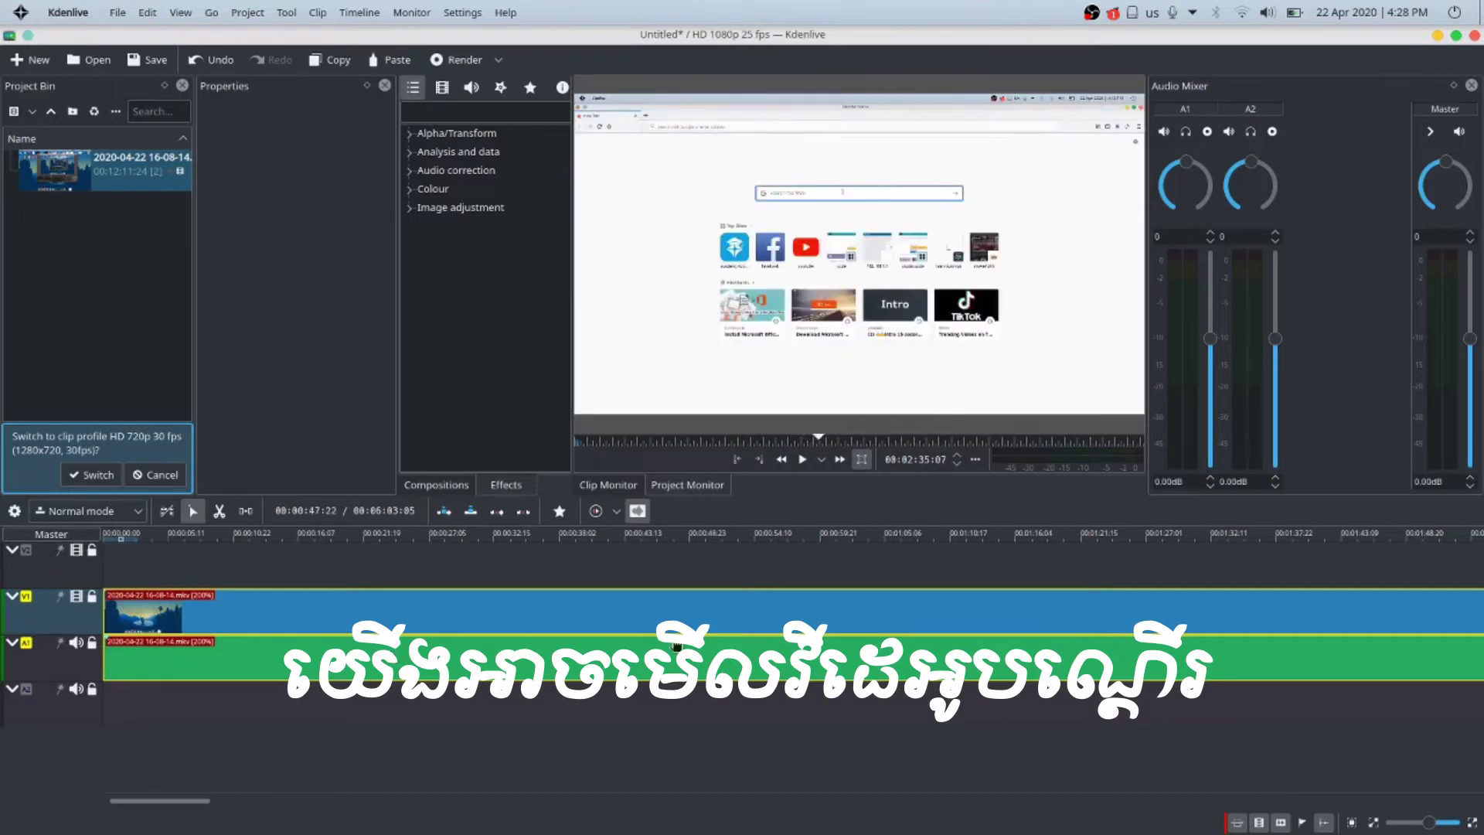
pyautogui.press('x')
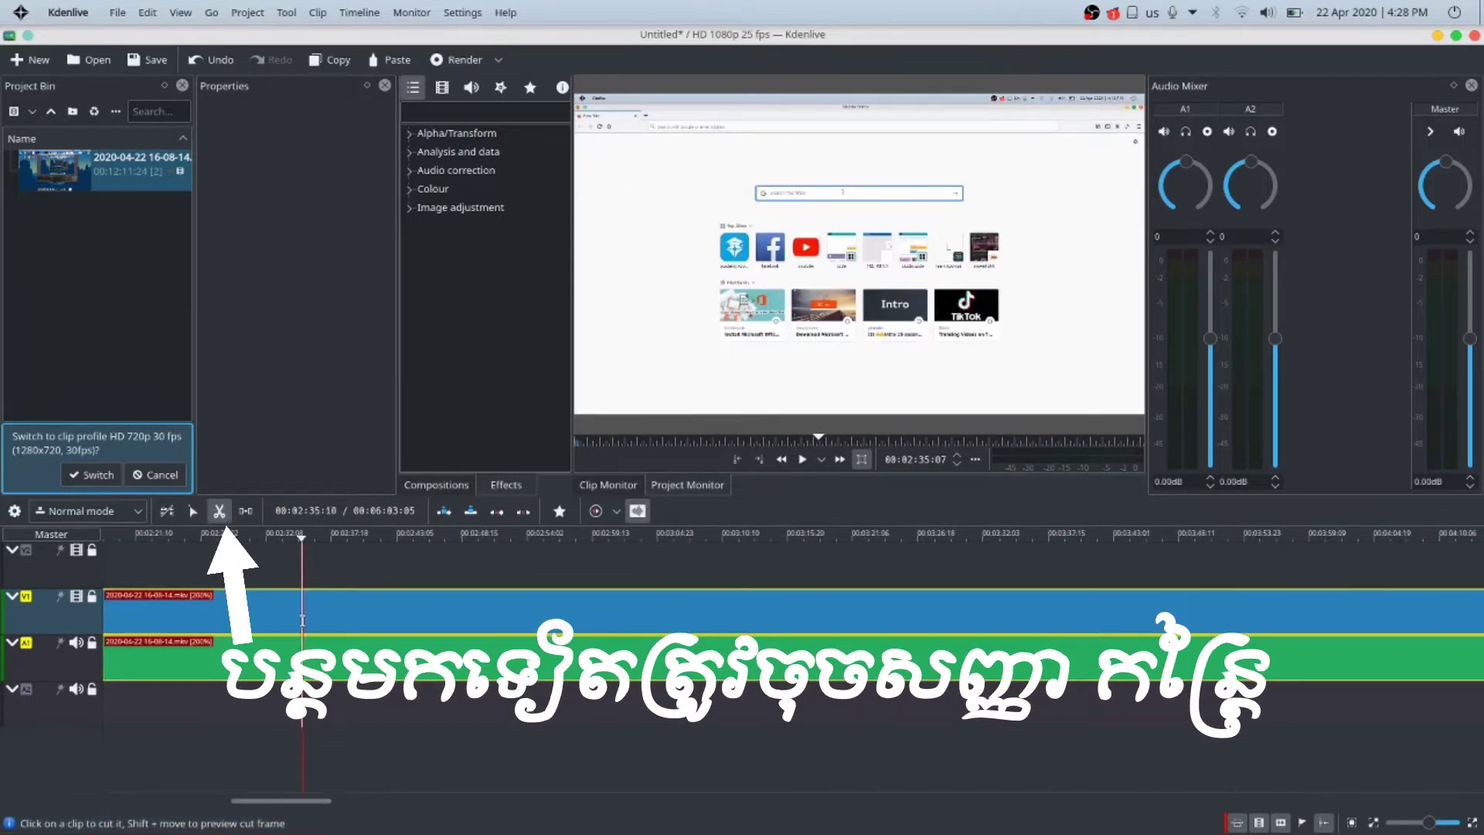
pyautogui.click(303, 626)
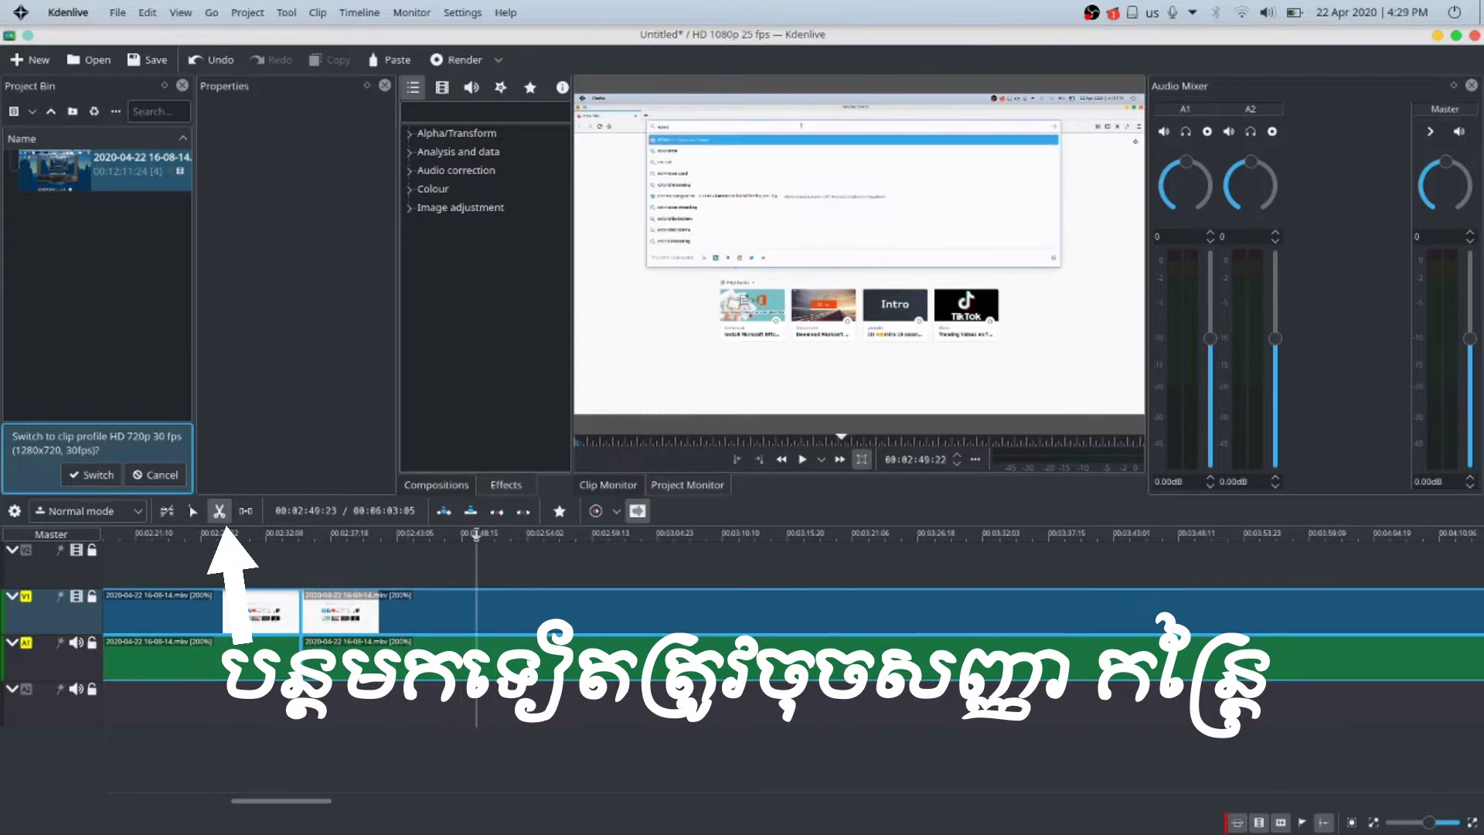
pyautogui.click(428, 536)
pyautogui.press('space')
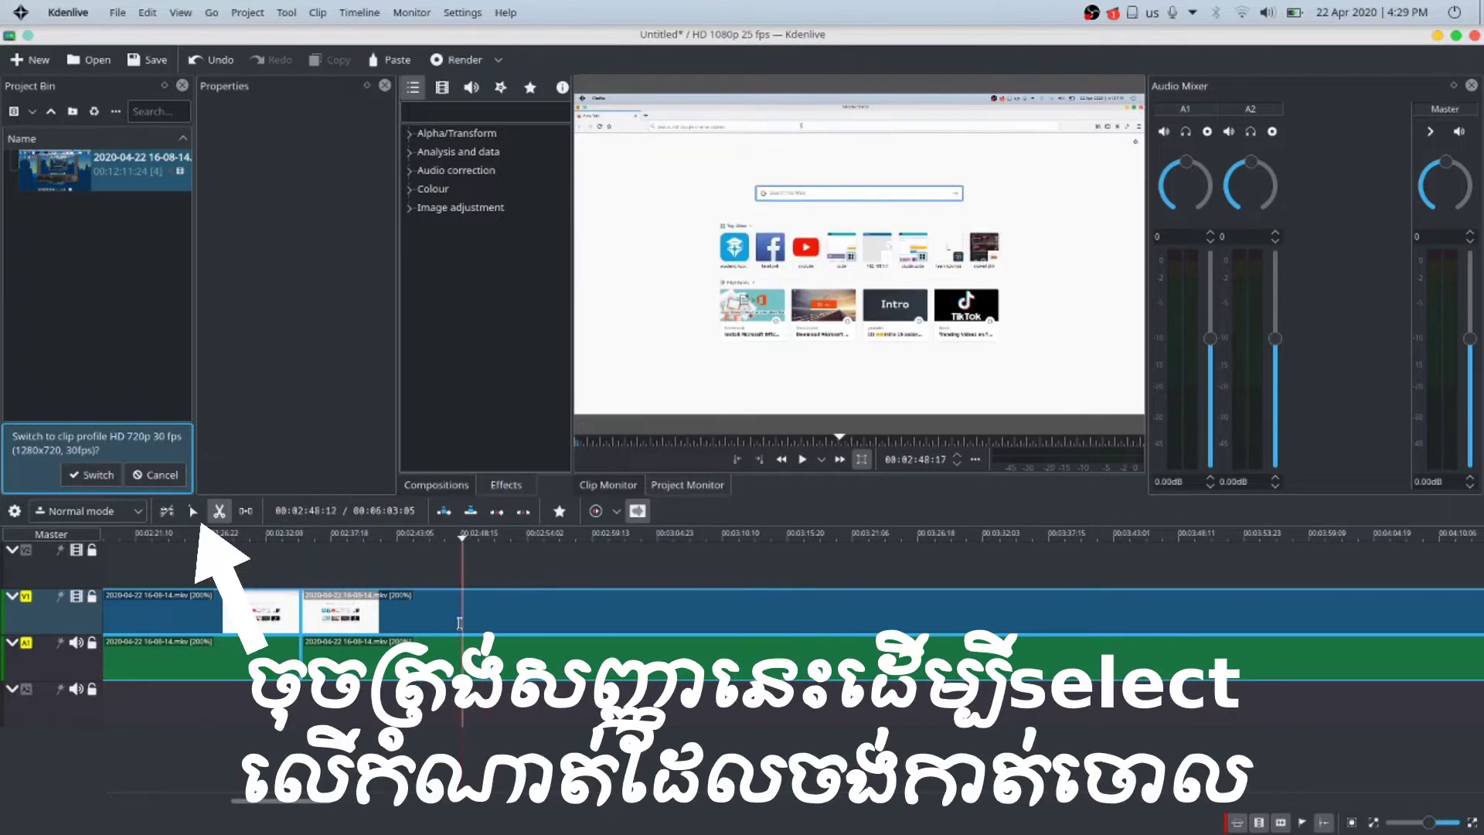
pyautogui.click(463, 623)
# - Delete the section between the cuts at 00:02:35:07 and about 00:02:48, and move the remaining clip up to close the gap
pyautogui.click(194, 511)
pyautogui.click(377, 620)
pyautogui.press('Delete')
pyautogui.moveTo(526, 620); pyautogui.dragTo(366, 620)
# - Play the timeline from about 00:02:30 and cut the recording at 00:03:09:16
pyautogui.click(239, 539)
pyautogui.press('space')
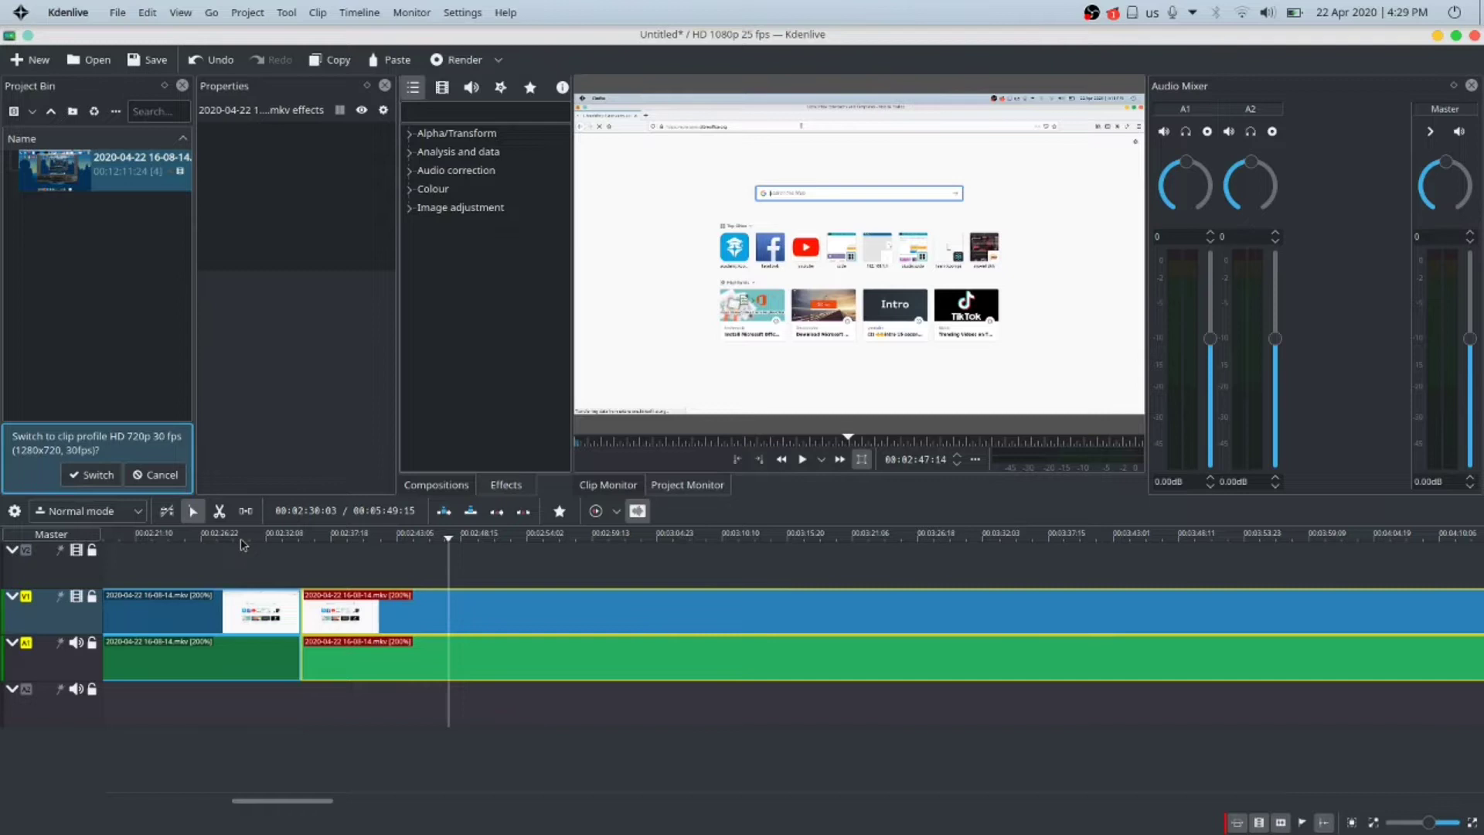
pyautogui.press('space')
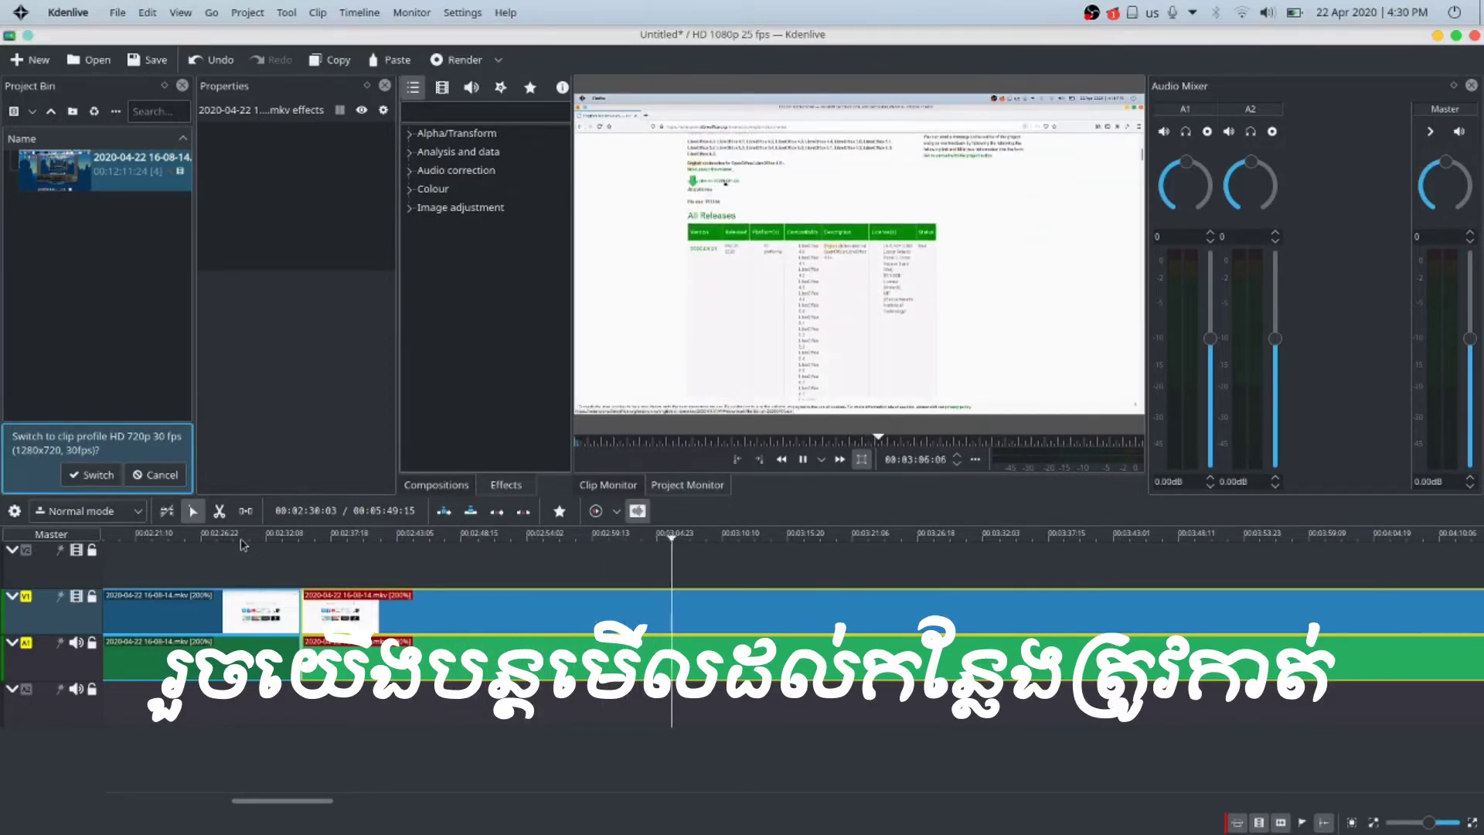
pyautogui.click(220, 511)
pyautogui.click(711, 619)
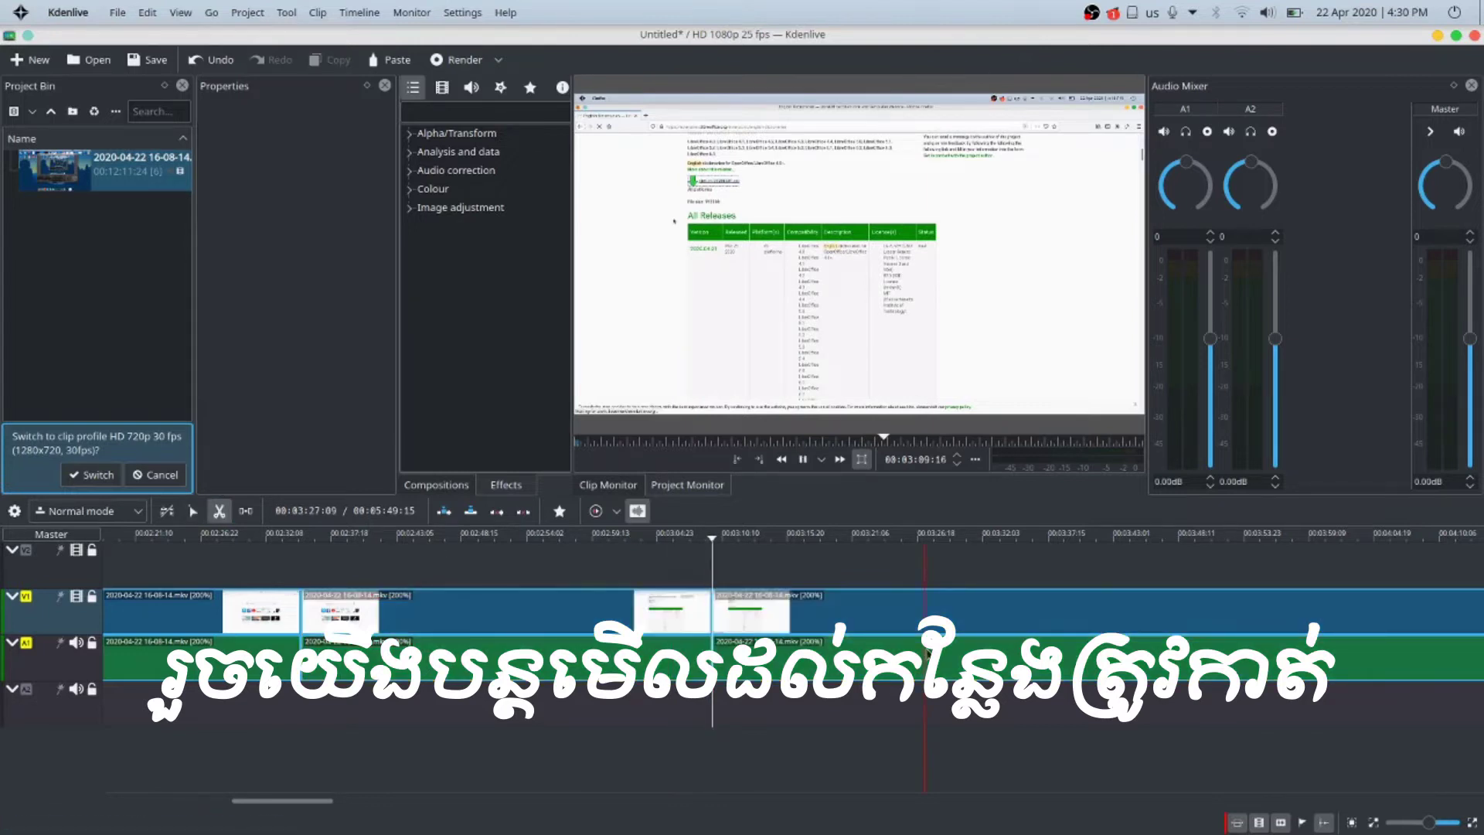
# - Remove the section from 00:03:09:16 to about 00:03:13 and move the remaining clip up to close the gap
pyautogui.click(756, 536)
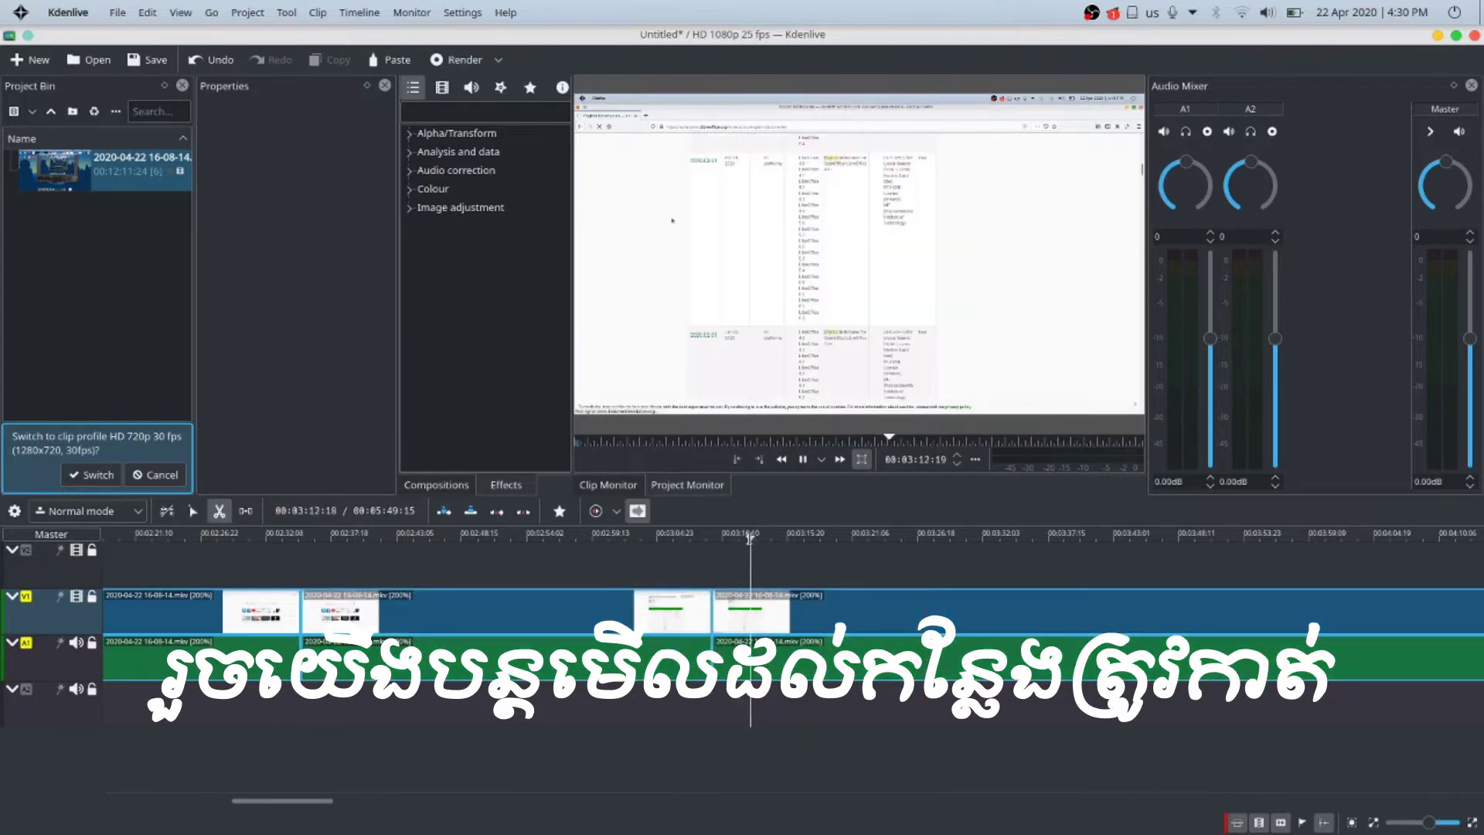
pyautogui.press('s')
pyautogui.click(762, 621)
pyautogui.moveTo(763, 621); pyautogui.dragTo(762, 621)
# - Play on through the download scene and cut the recording at 00:03:15:16 and 00:03:51:24
pyautogui.click(665, 539)
pyautogui.press('space')
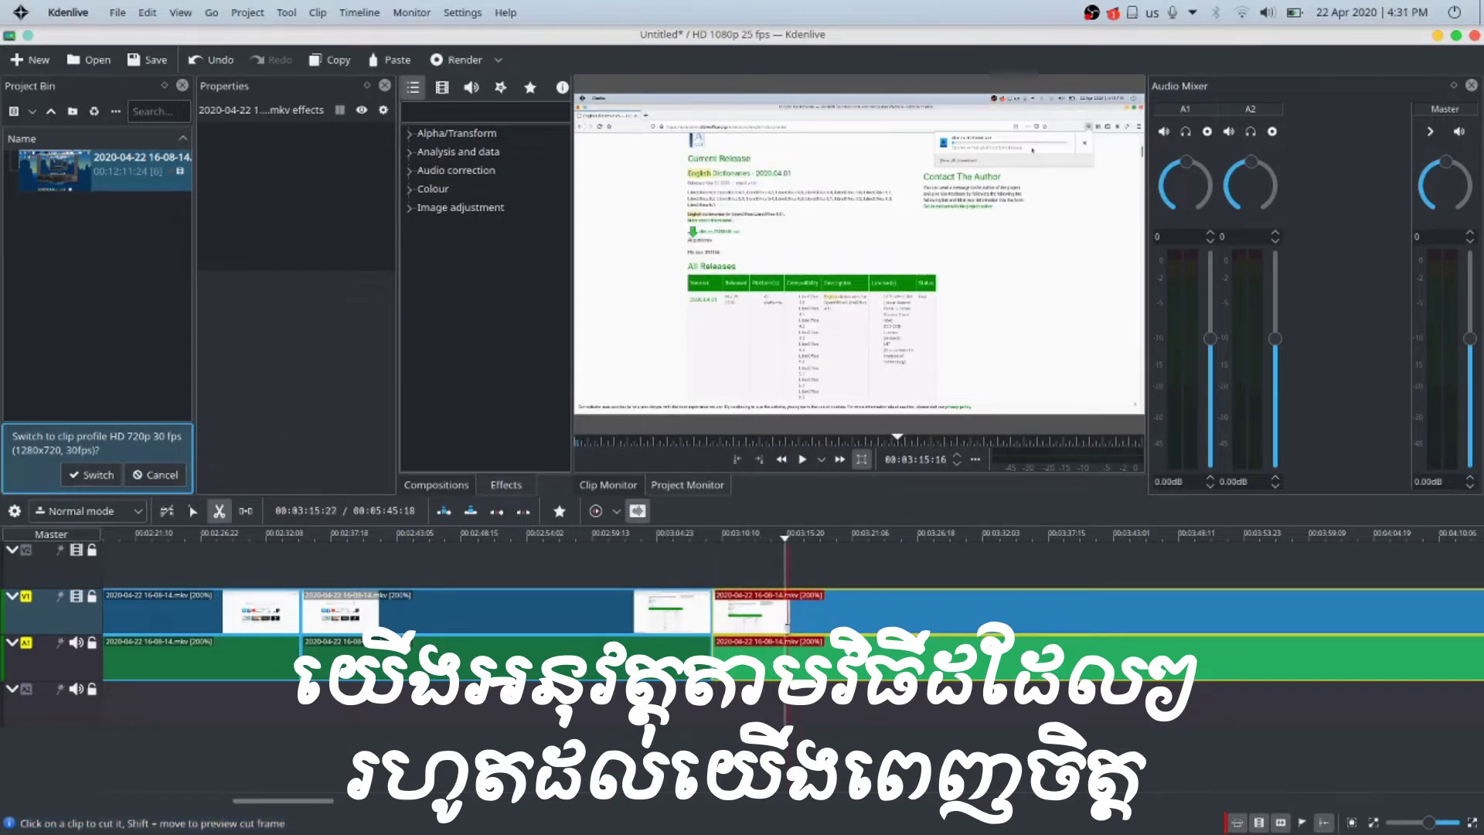
pyautogui.click(787, 619)
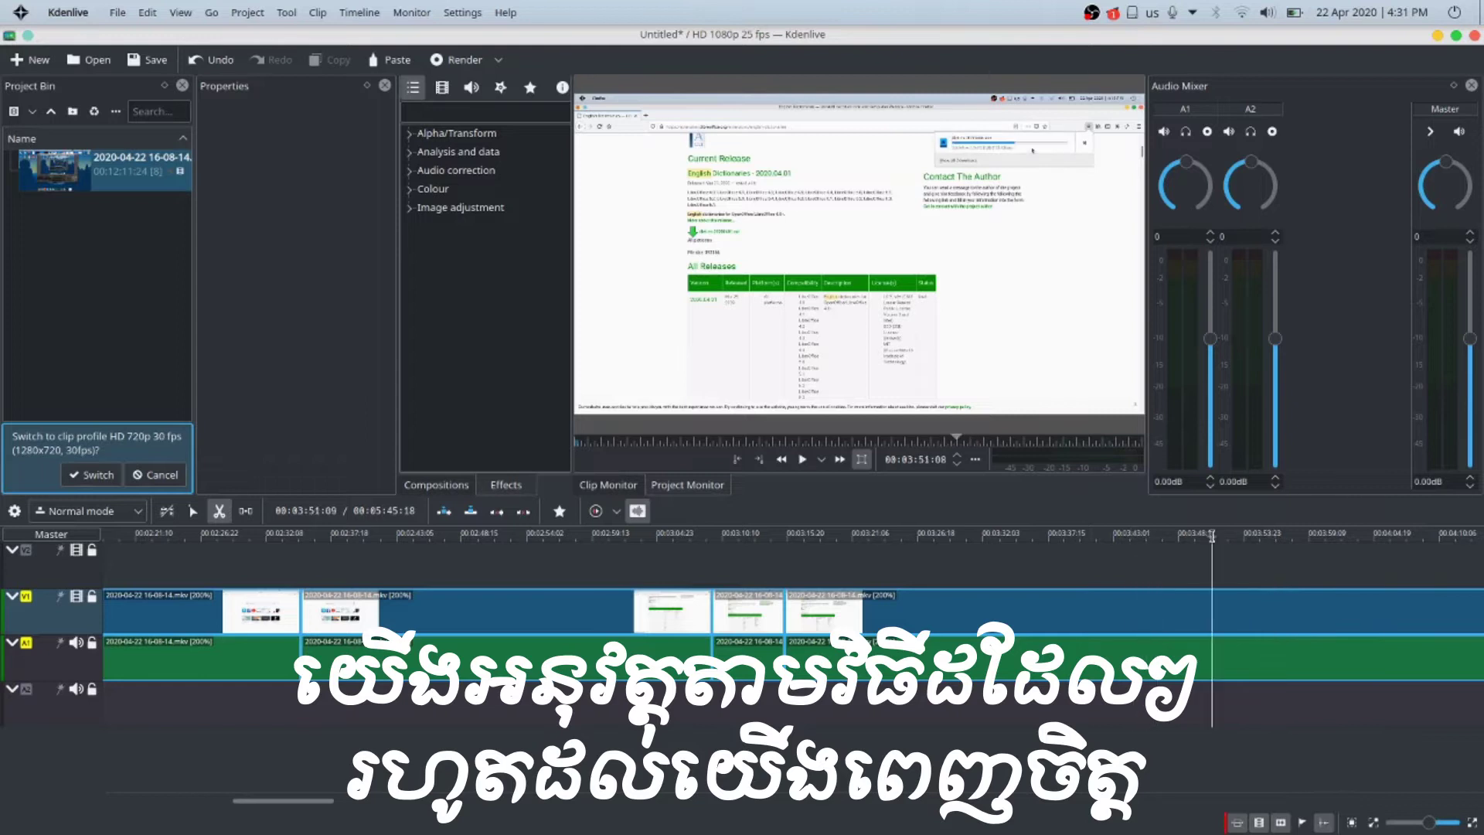
pyautogui.click(1220, 616)
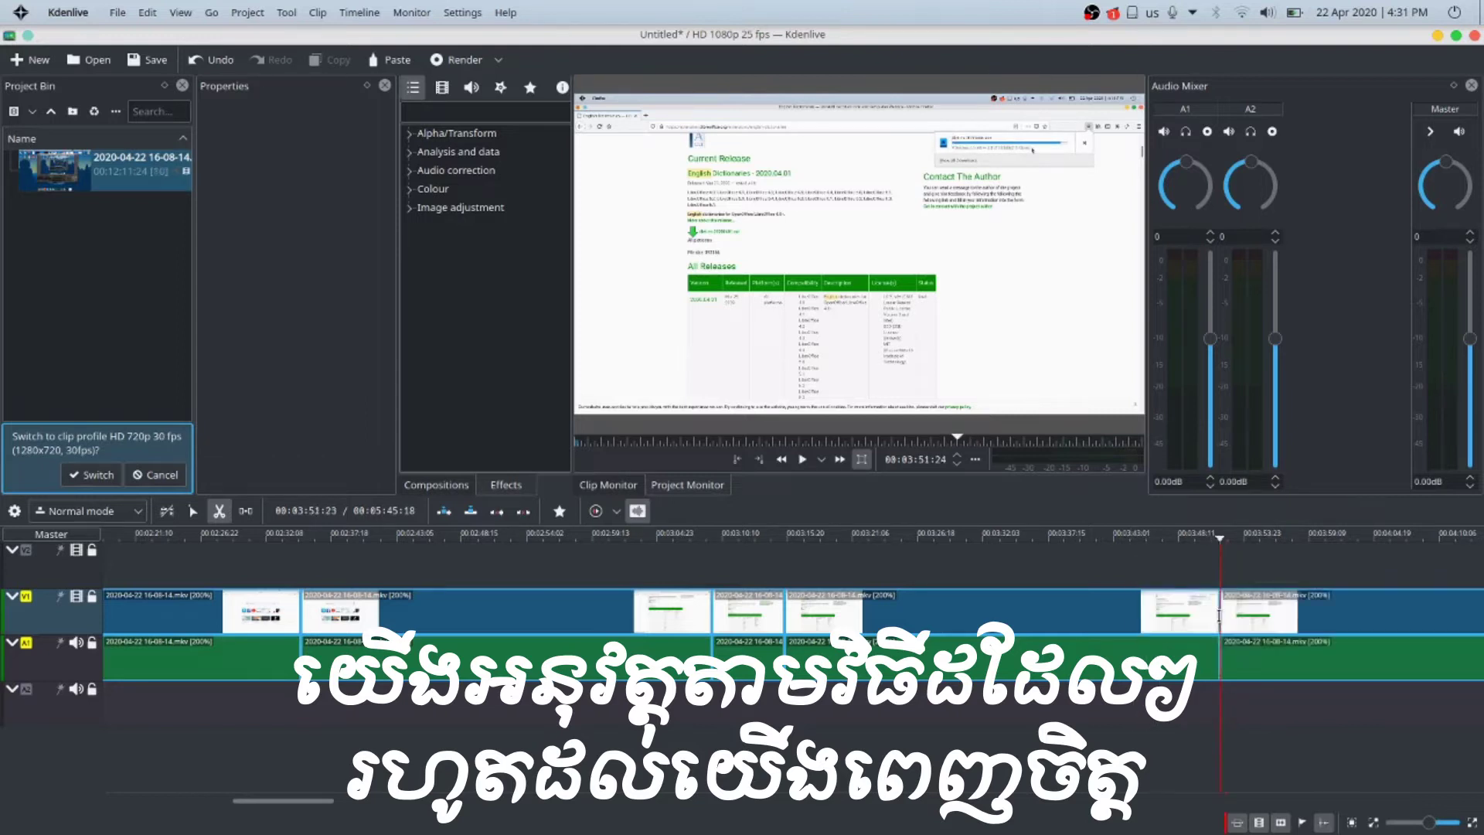
# - Delete the section between 00:03:15:16 and 00:03:51:24 and move the following clip up to close the gap
pyautogui.press('s')
pyautogui.click(927, 609)
pyautogui.press('Delete')
pyautogui.moveTo(1302, 619); pyautogui.dragTo(869, 620)
# - Play past the last join and cut the recording at about 00:03:20 and about 00:03:35
pyautogui.click(801, 540)
pyautogui.press('space')
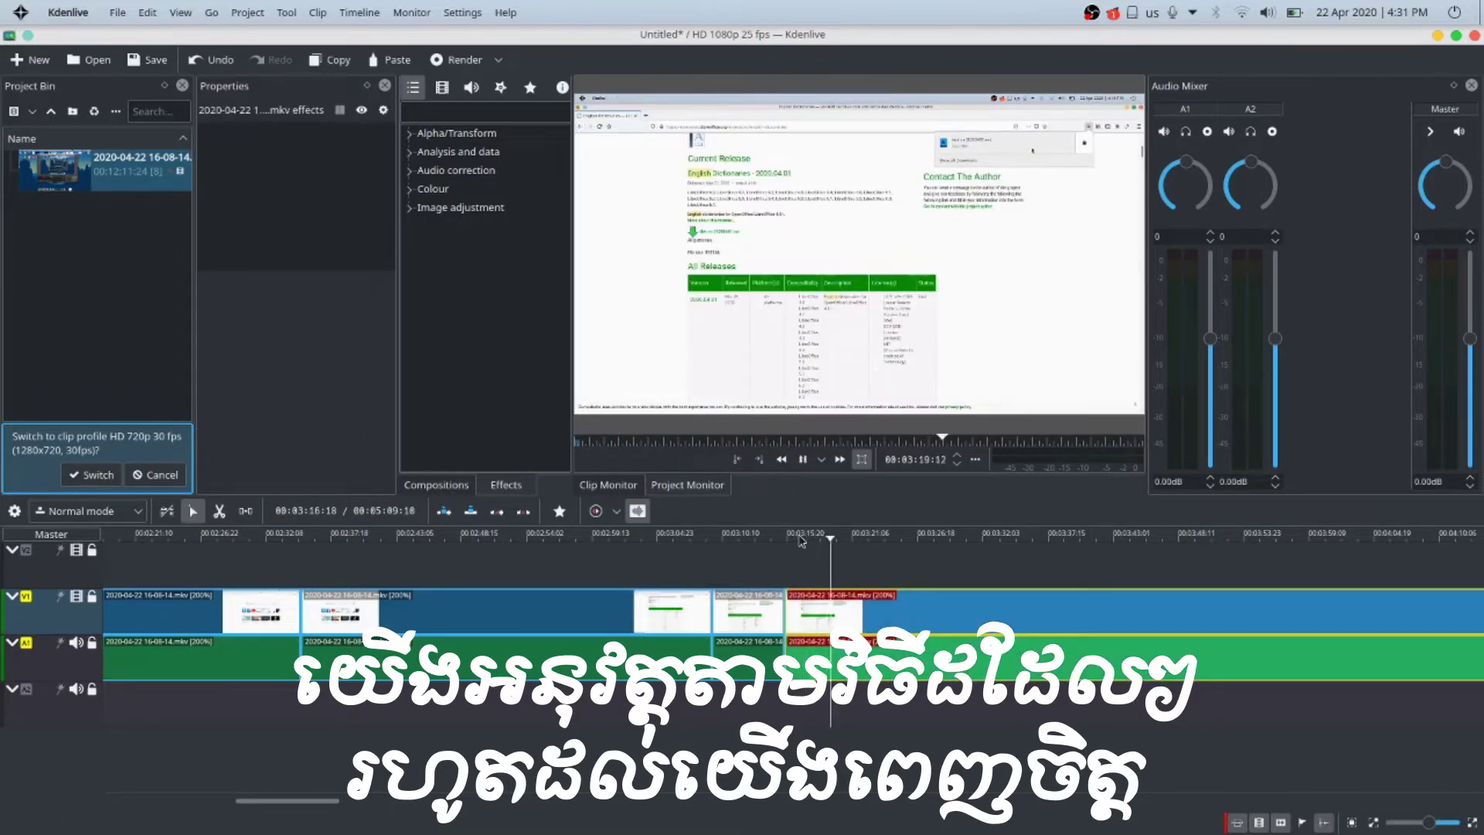
pyautogui.press('space')
pyautogui.press('x')
pyautogui.click(841, 615)
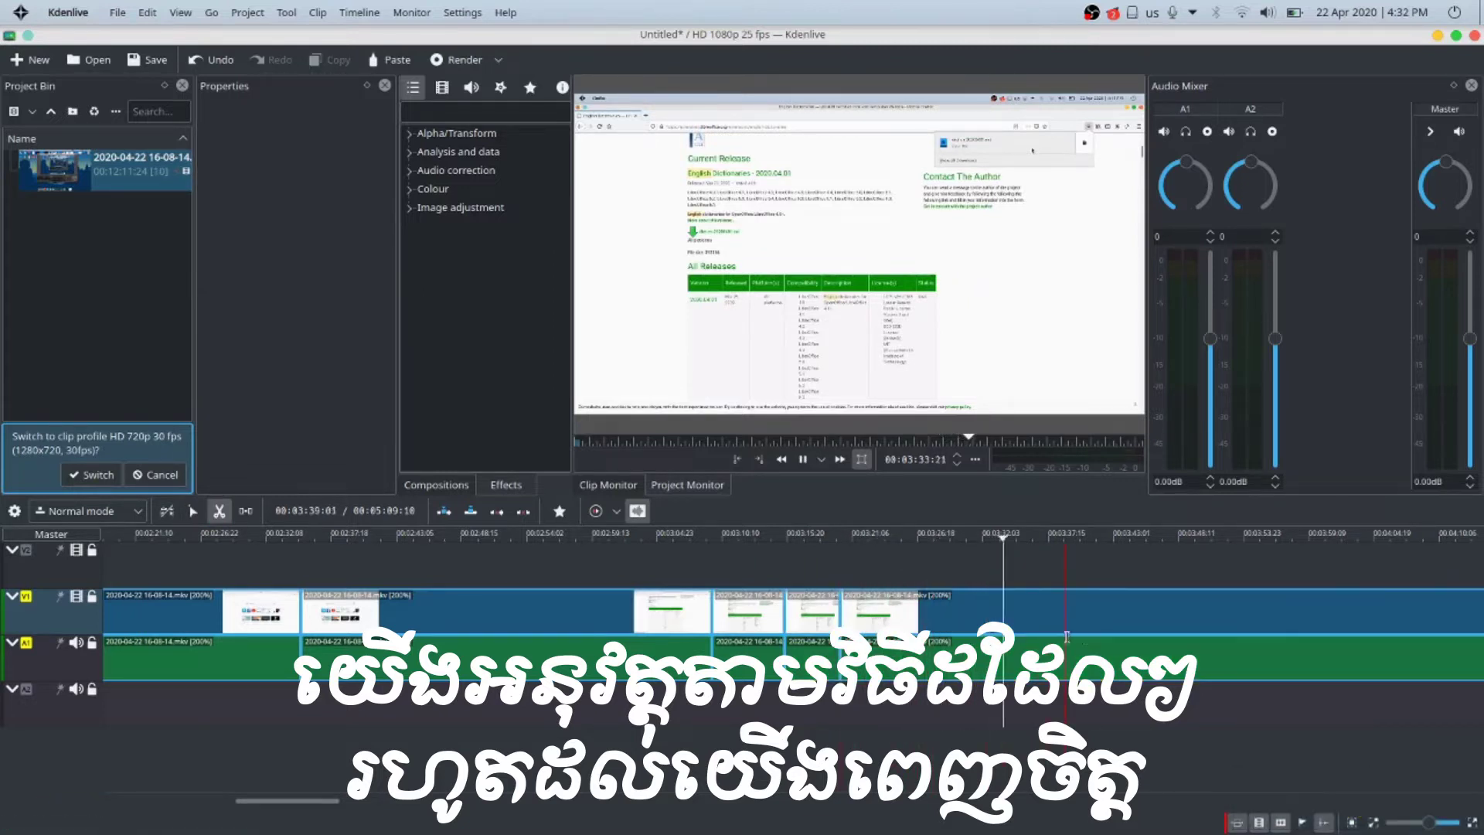
pyautogui.click(1019, 613)
# - Delete the section between about 00:03:20 and 00:03:35 and move the remaining clip up to close the gap
pyautogui.click(193, 511)
pyautogui.click(943, 613)
pyautogui.press('Delete')
pyautogui.moveTo(1059, 614); pyautogui.dragTo(883, 613)
# - Play the rest of the recording and cut it near the end at 00:04:49:20
pyautogui.click(810, 538)
pyautogui.press('space')
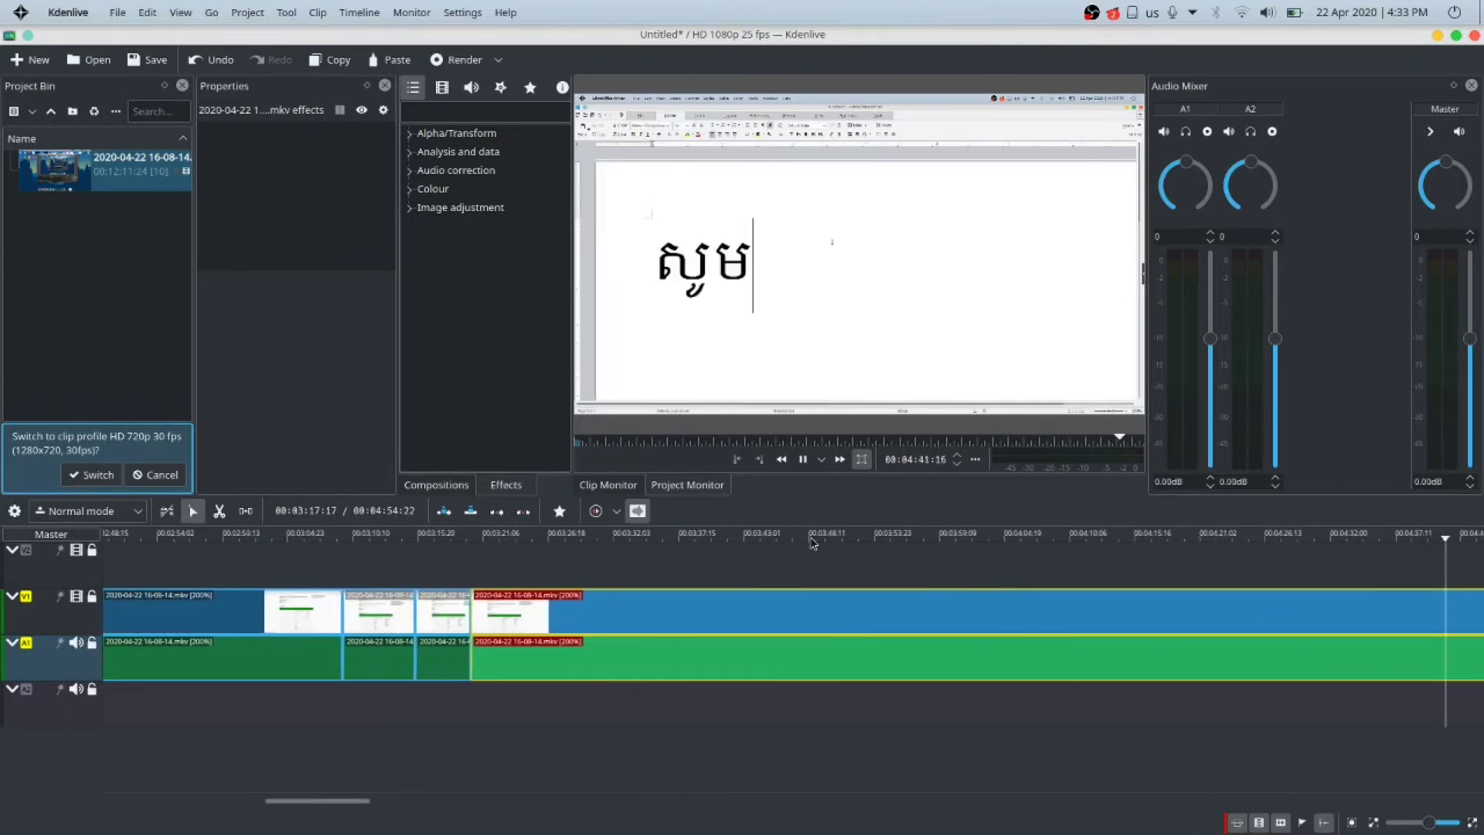
pyautogui.click(1375, 535)
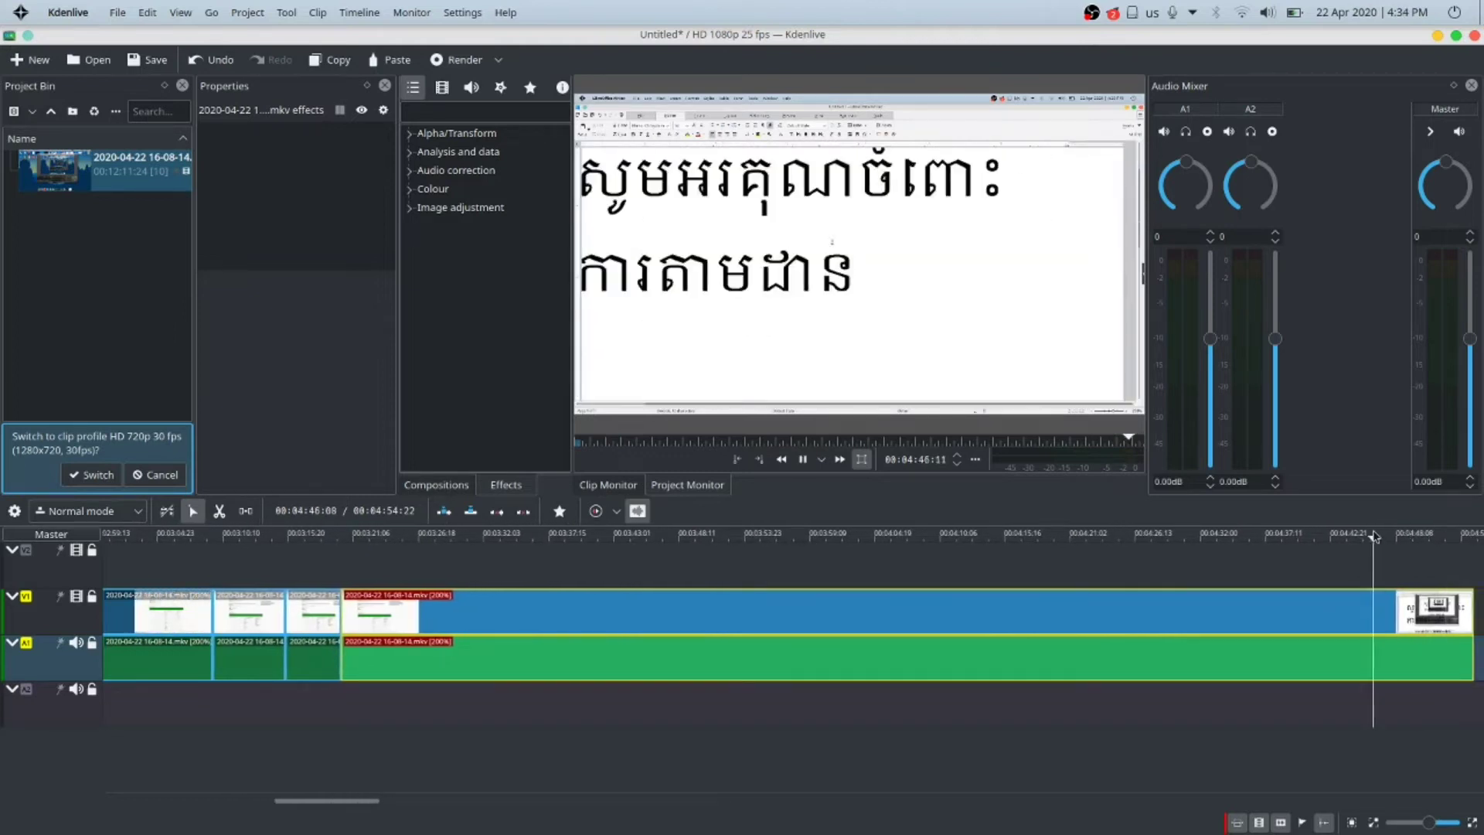
pyautogui.click(1414, 651)
pyautogui.press('s')
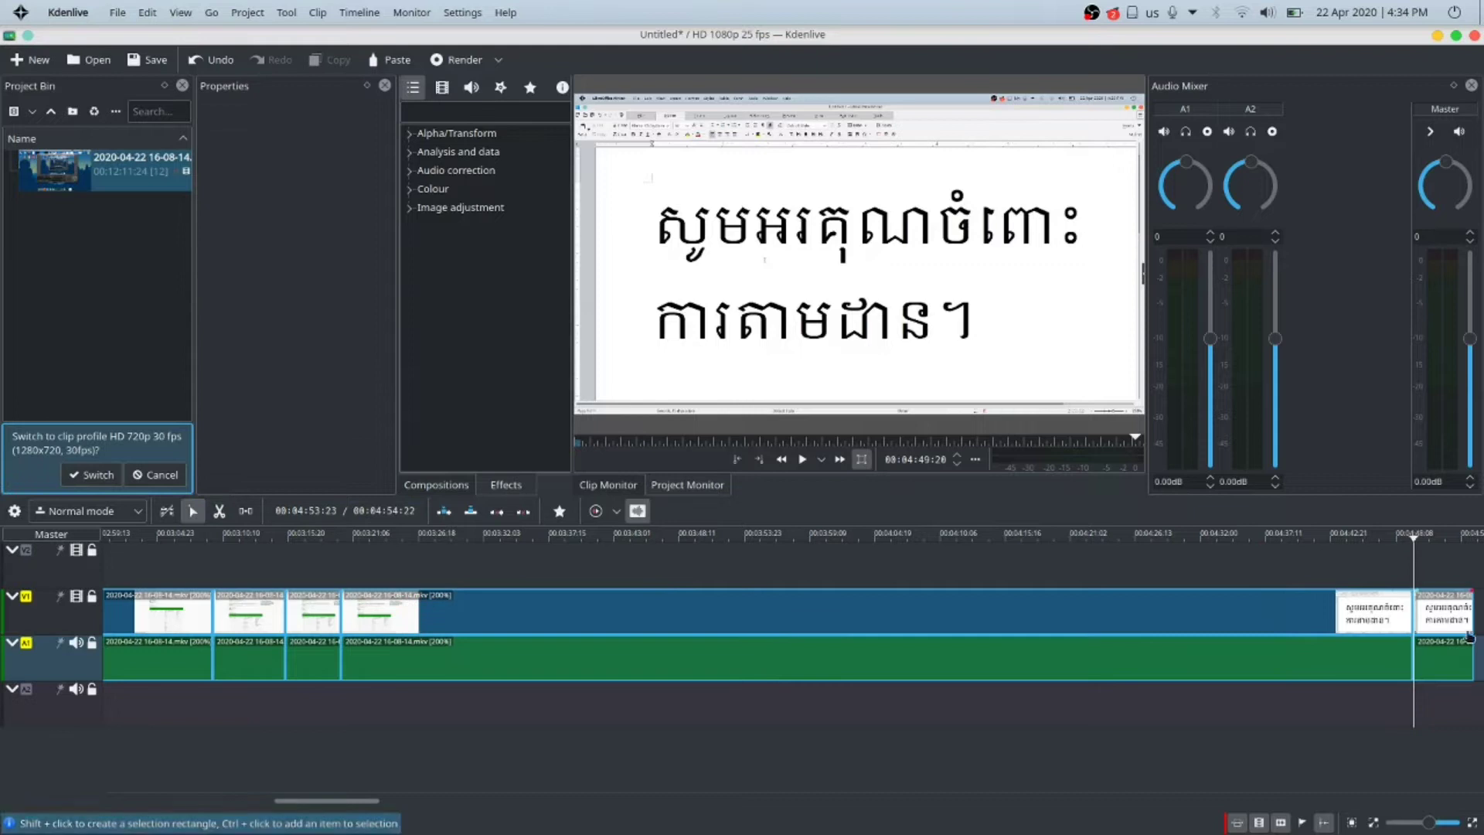
# - Delete the leftover piece after 00:04:49:20 and return the playhead to the start of the timeline
pyautogui.click(1440, 620)
pyautogui.press('Delete')
pyautogui.click(1326, 540)
pyautogui.moveTo(1326, 540); pyautogui.dragTo(73, 570)
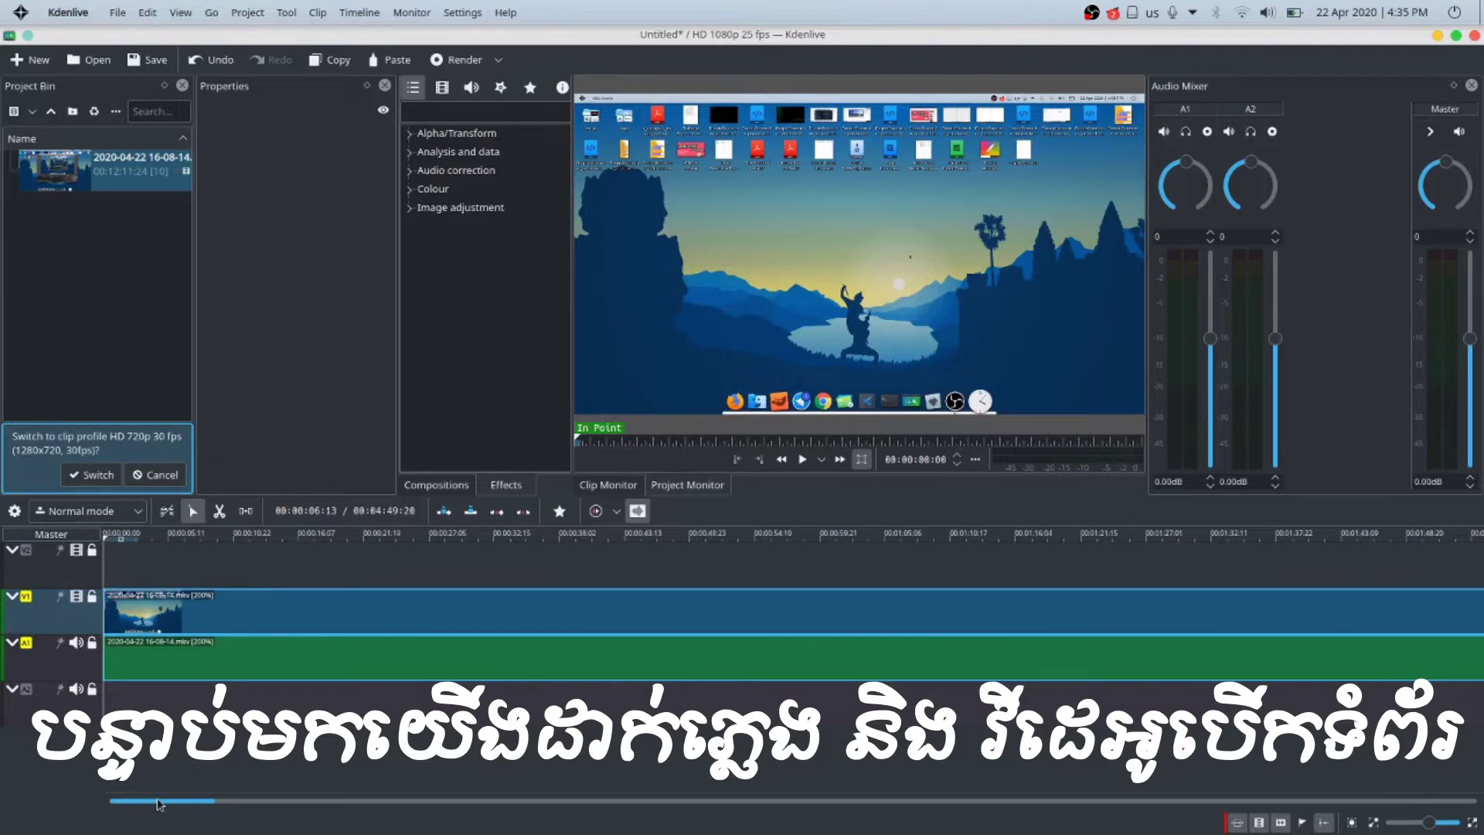
# - Import the NeOH! - Hollowed [Royalty Free Music].mp3 file from the Intro & Outtro folder into the project bin
pyautogui.click(485, 801)
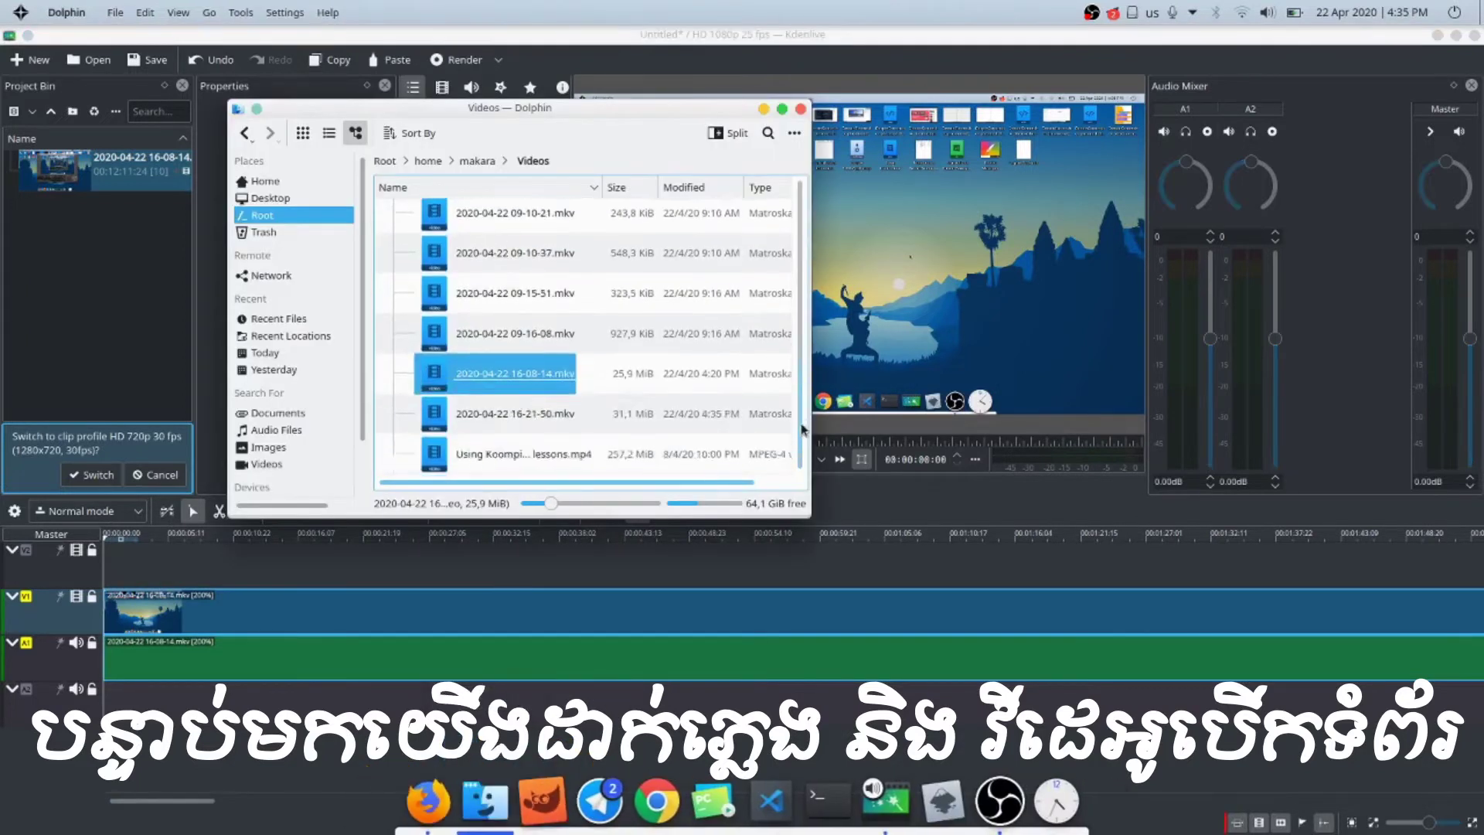
pyautogui.moveTo(802, 430); pyautogui.dragTo(802, 194)
pyautogui.click(478, 226)
pyautogui.click(478, 225)
pyautogui.scroll(-4, 573, 341)
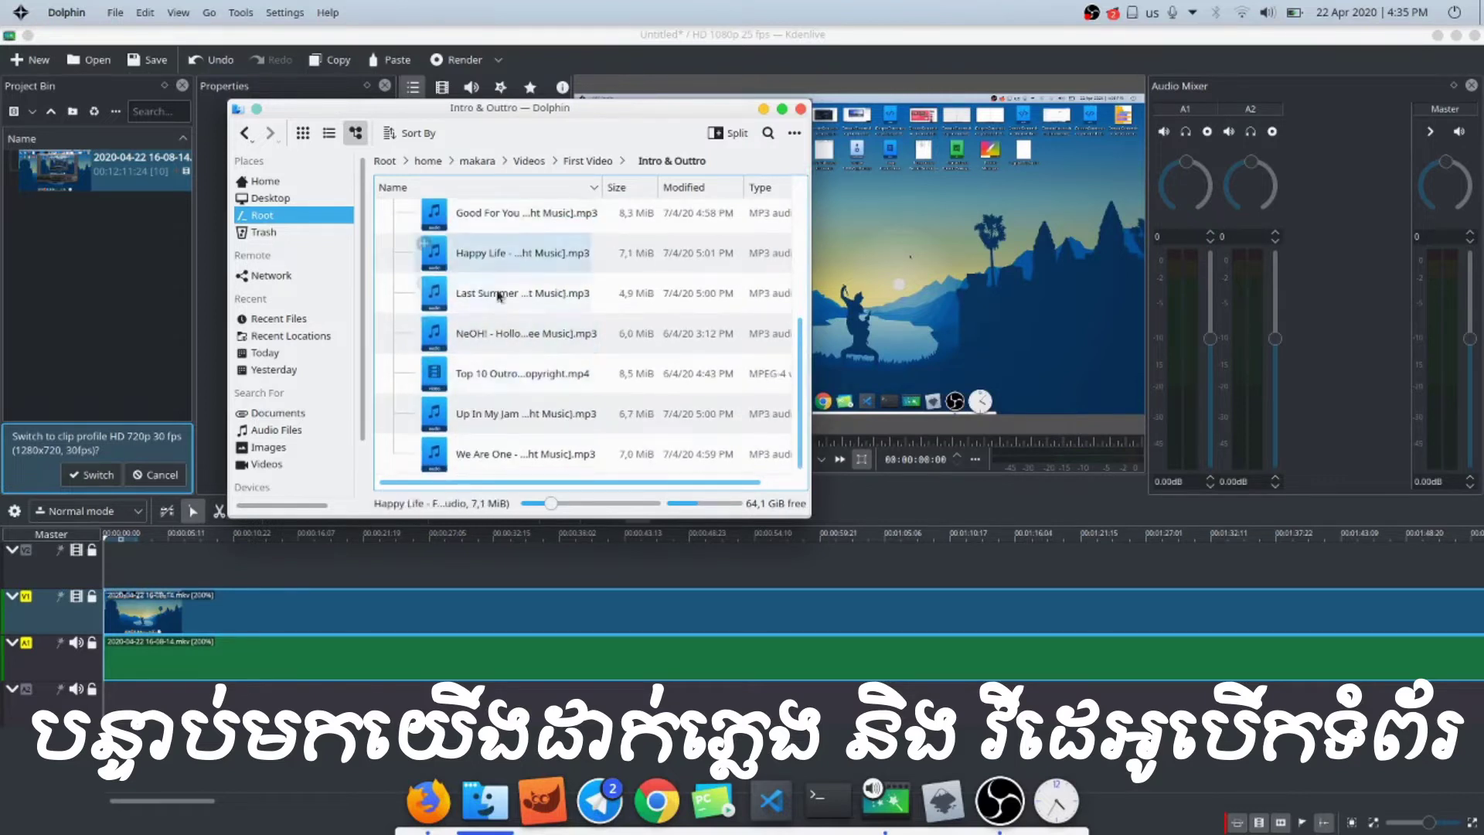
pyautogui.moveTo(506, 337); pyautogui.dragTo(116, 262)
pyautogui.click(116, 177)
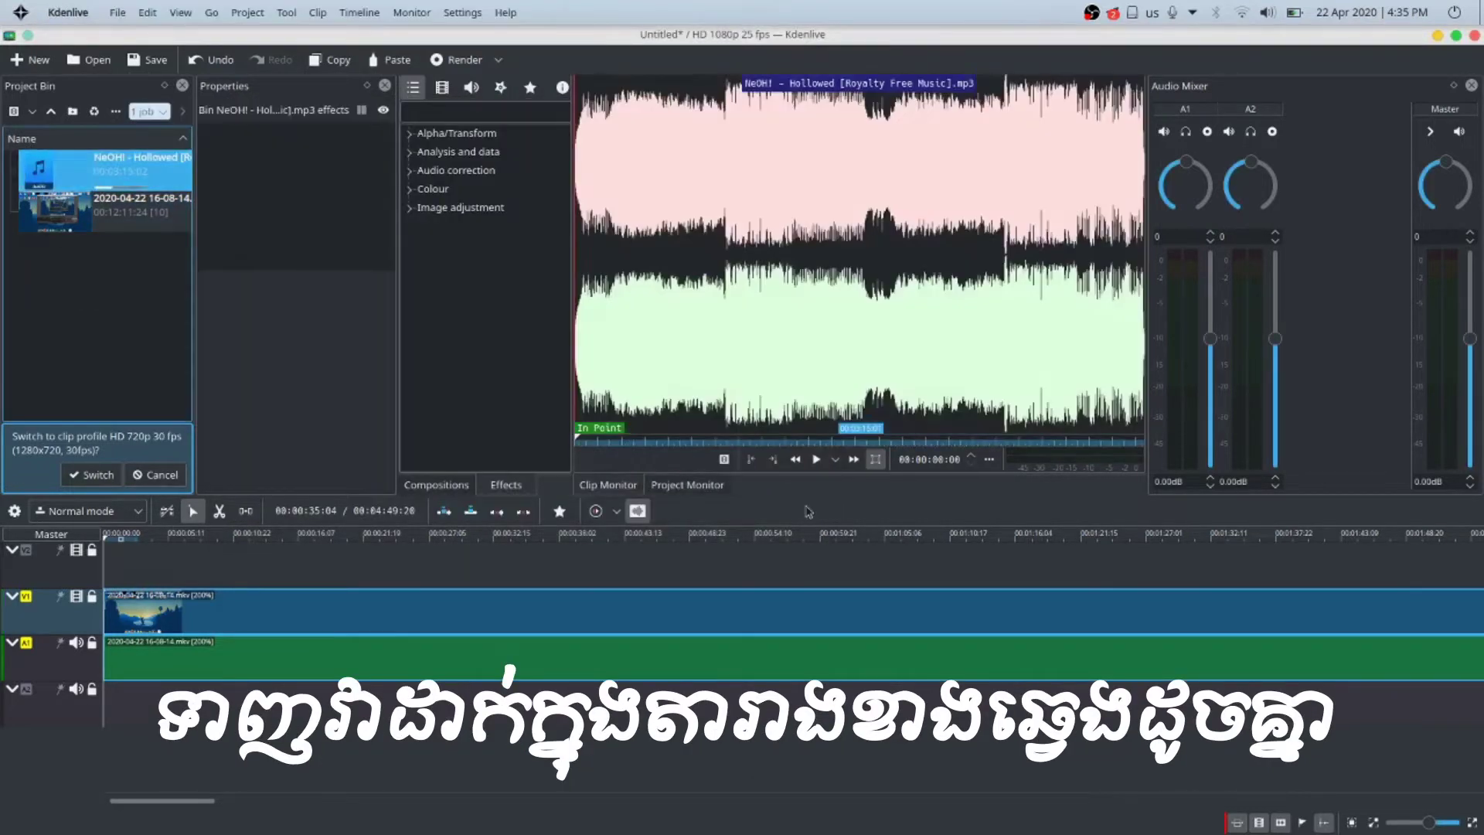
# - Preview the NeOH! - Hollowed music and place it at the start of track A2
pyautogui.click(817, 464)
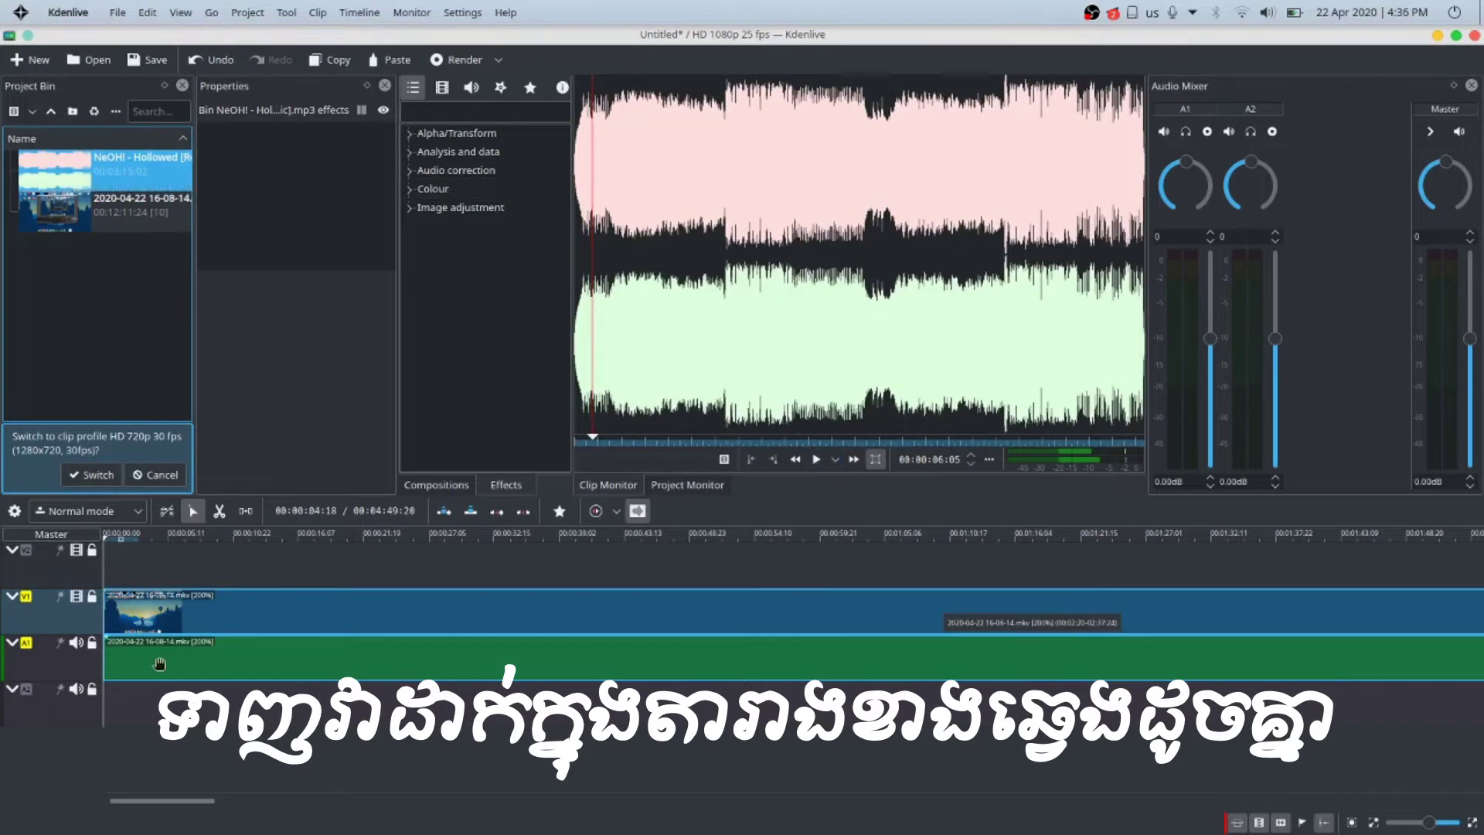
pyautogui.moveTo(159, 664); pyautogui.dragTo(360, 678)
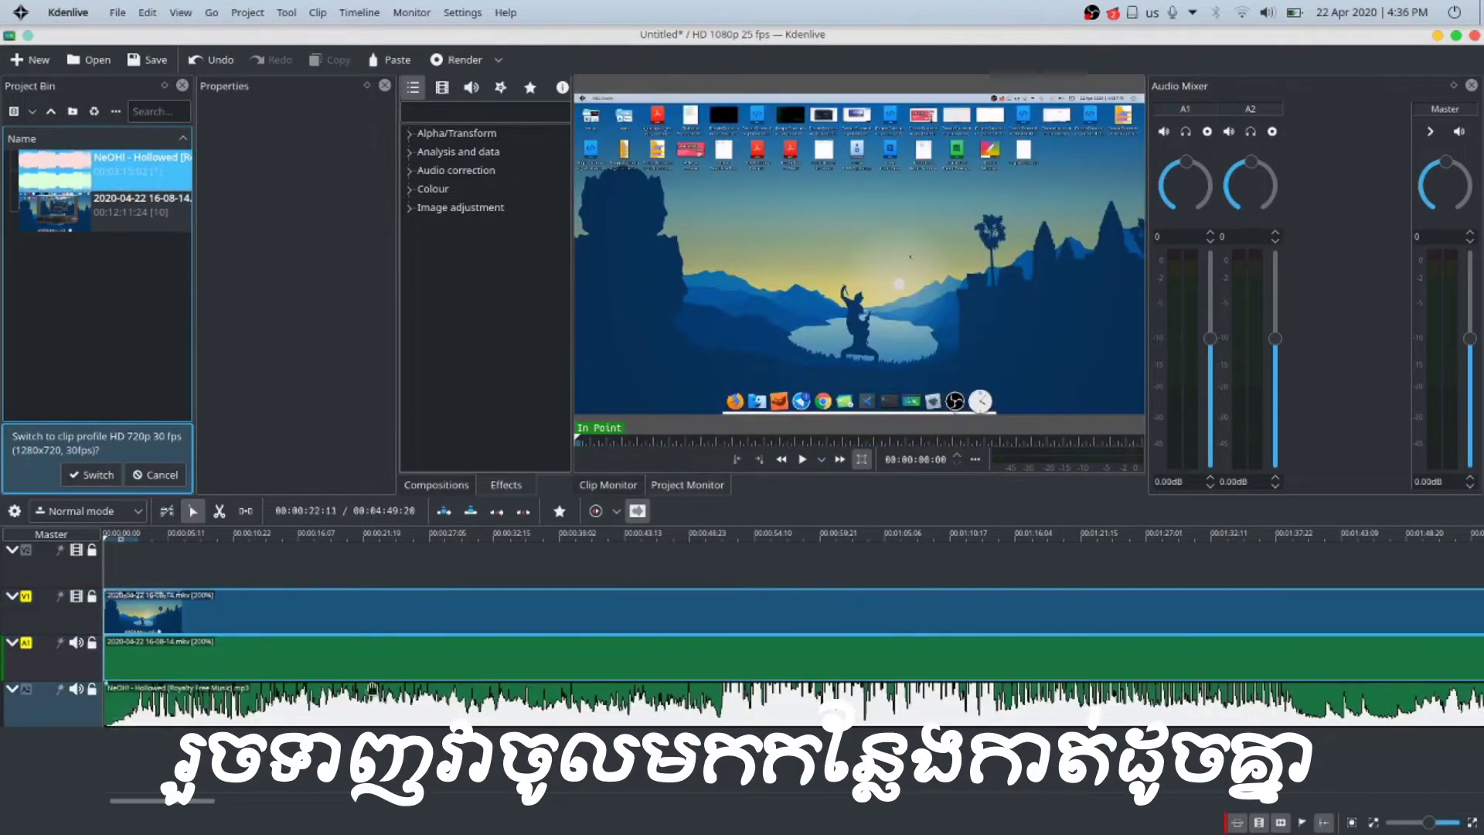
pyautogui.click(405, 711)
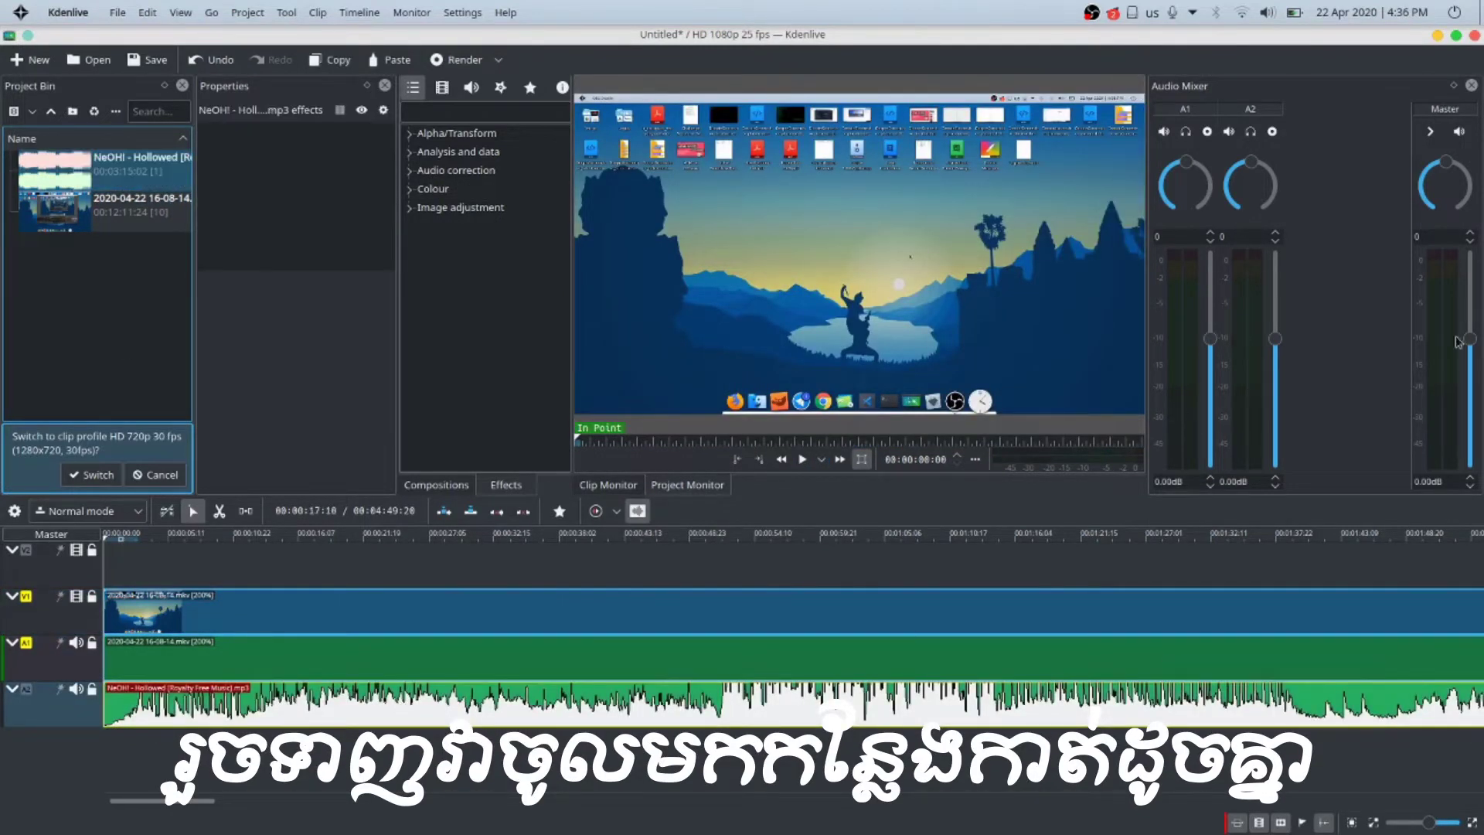
# - Lower the mixer volumes to -22.07 dB on Master and -11.89 dB on A1 and A2, and play from the start
pyautogui.moveTo(1470, 436); pyautogui.dragTo(1472, 453)
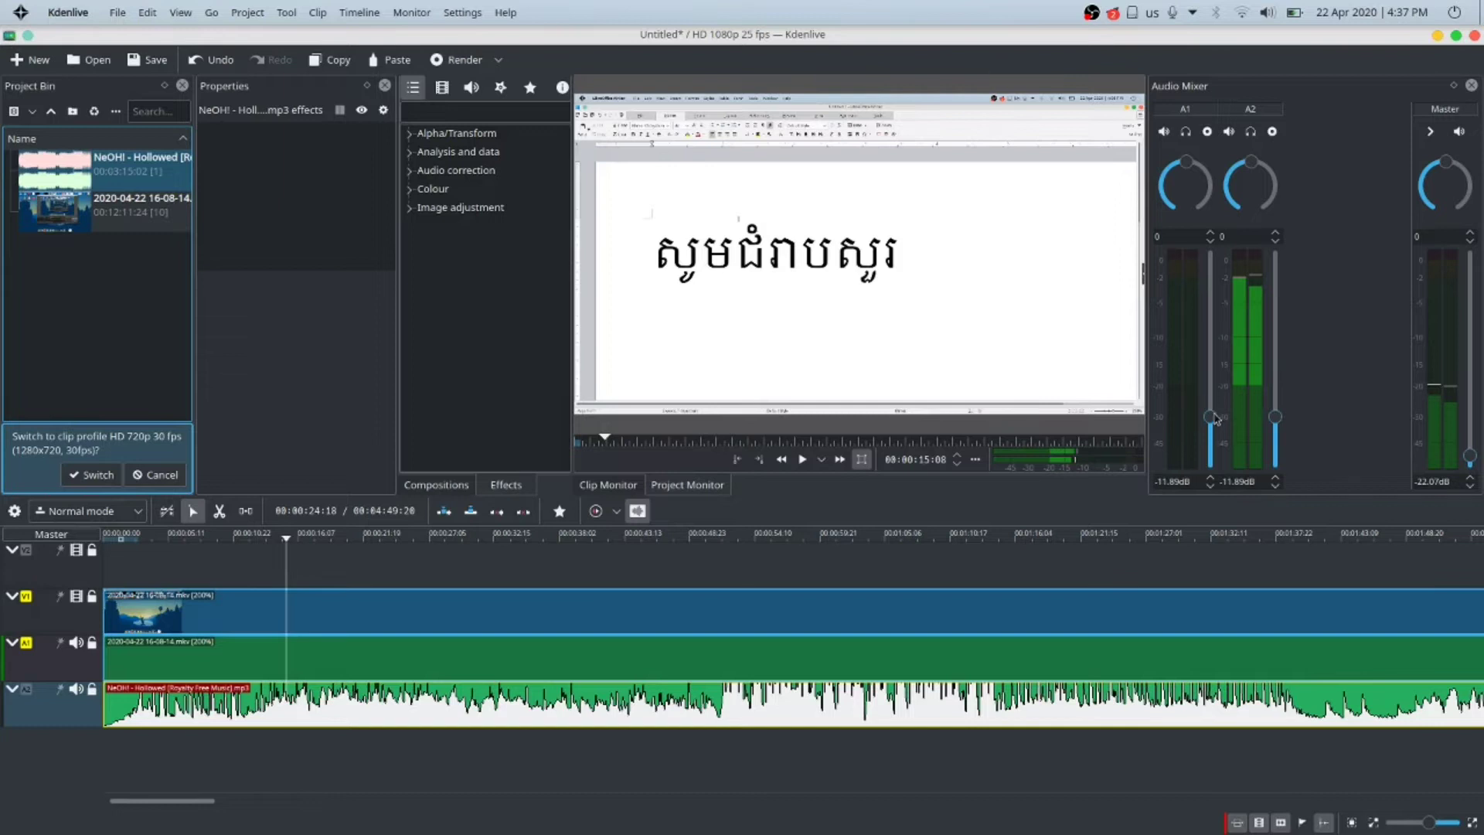
pyautogui.scroll(5, 1269, 17)
pyautogui.moveTo(180, 537); pyautogui.dragTo(90, 552)
pyautogui.press('space')
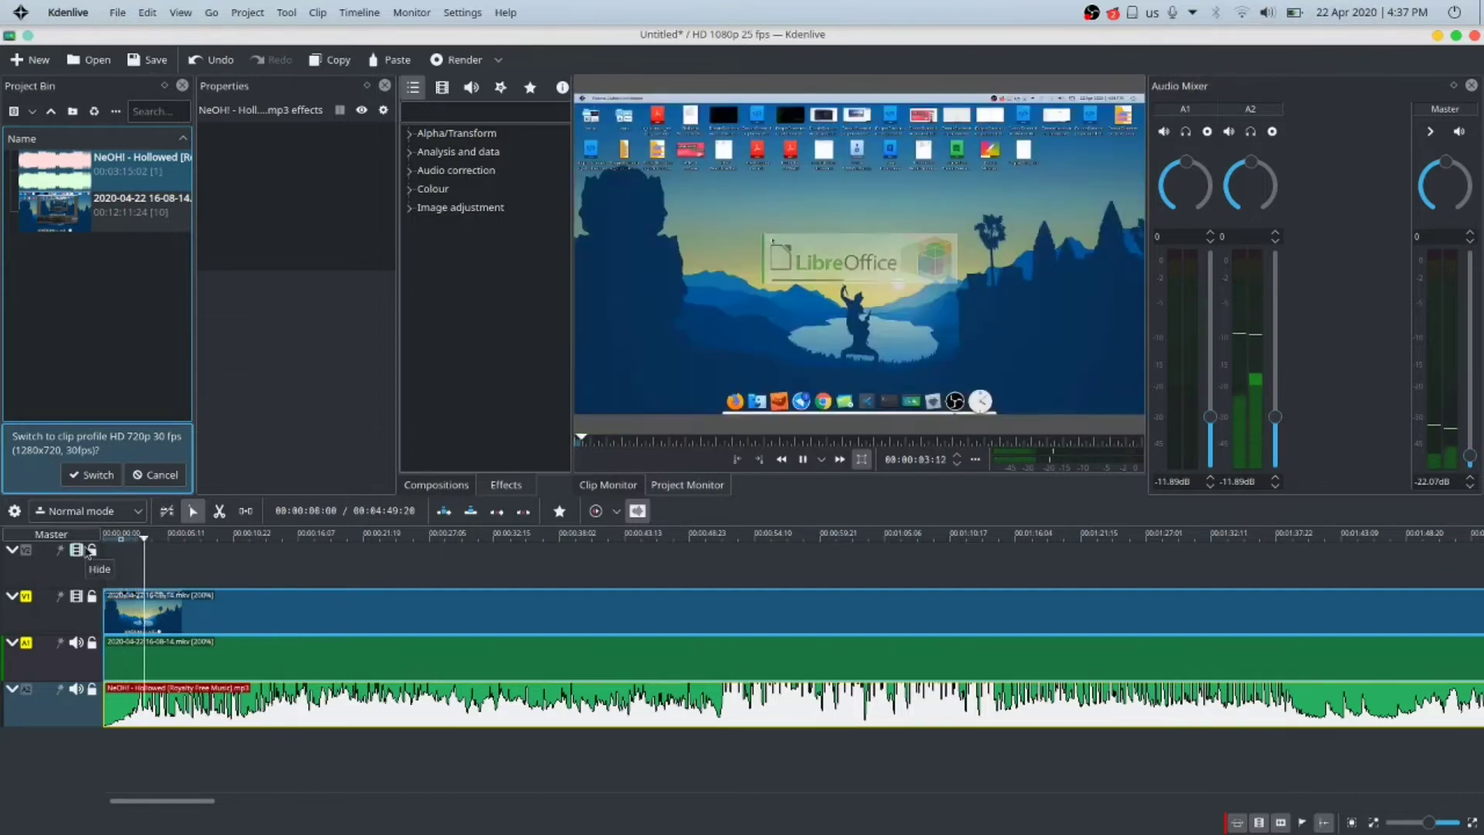
# - Move the music clip on track A2 to begin about 14 seconds into the timeline
pyautogui.click(286, 644)
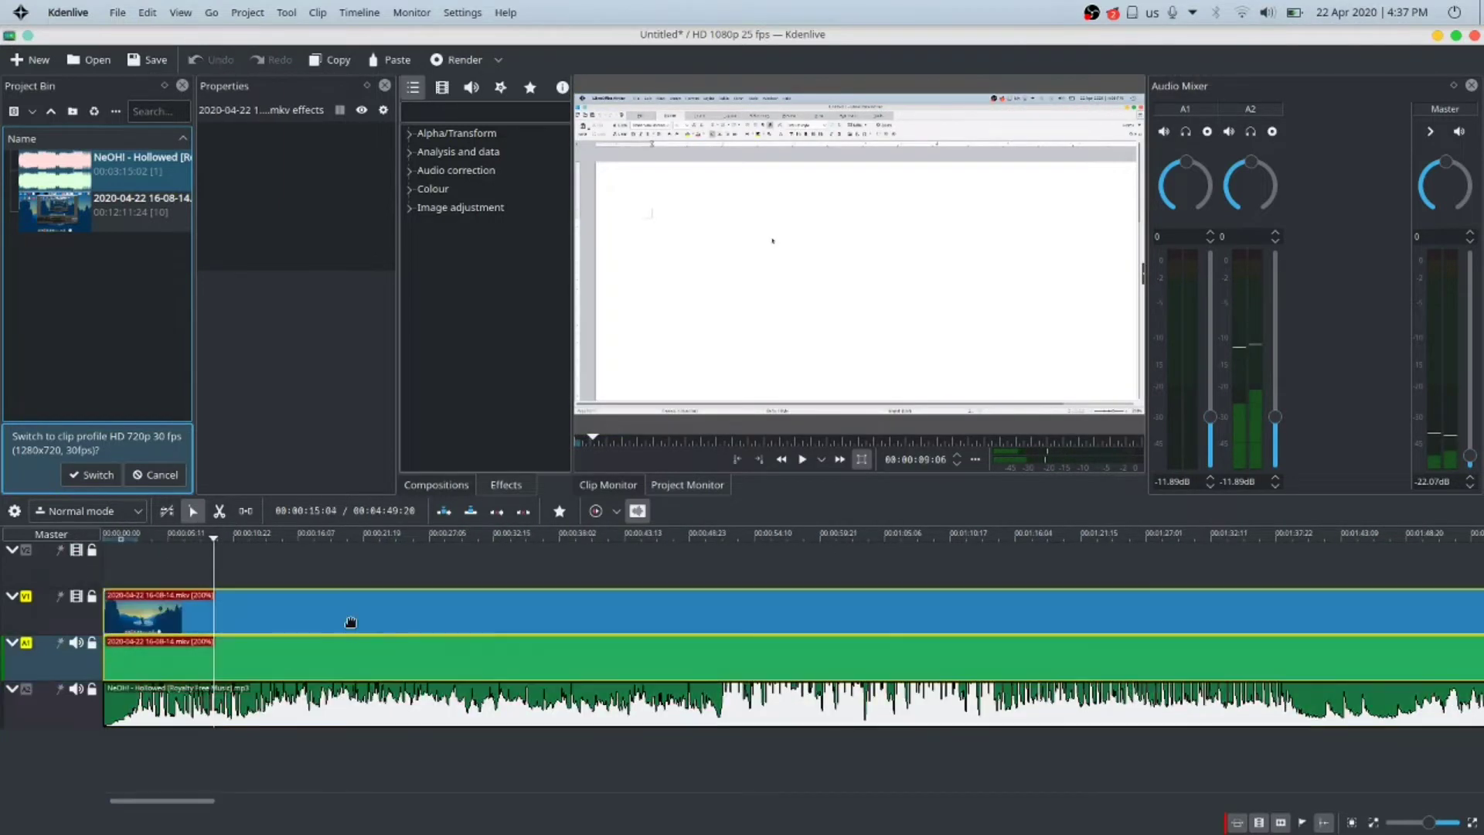
pyautogui.rightClick(531, 624)
pyautogui.click(243, 616)
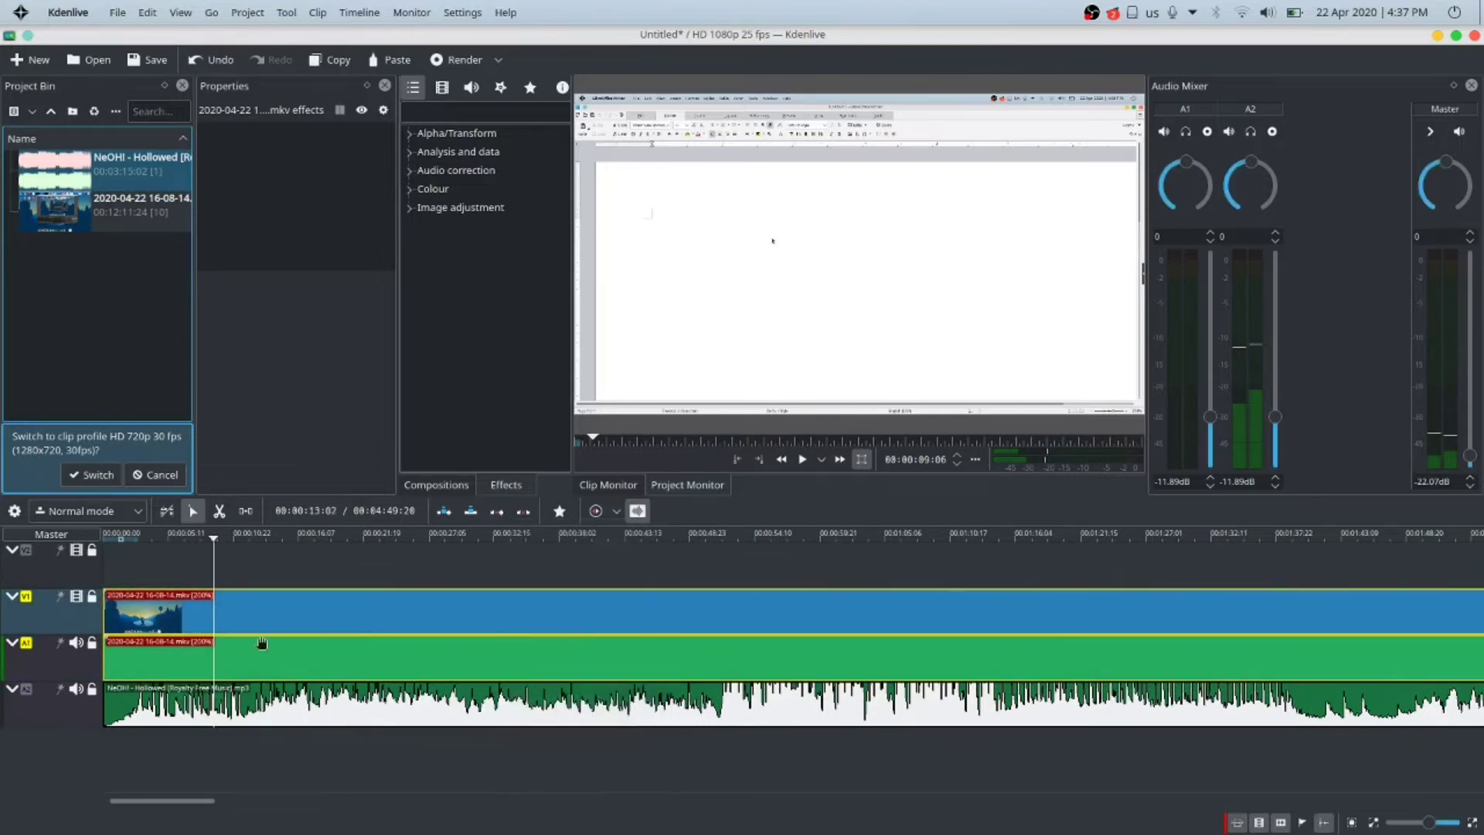
pyautogui.click(220, 646)
pyautogui.click(378, 708)
pyautogui.moveTo(330, 707); pyautogui.dragTo(511, 707)
# - Shift all clips about 37 seconds later with the spacer tool, and move the music clip back to the start of A2
pyautogui.click(434, 622)
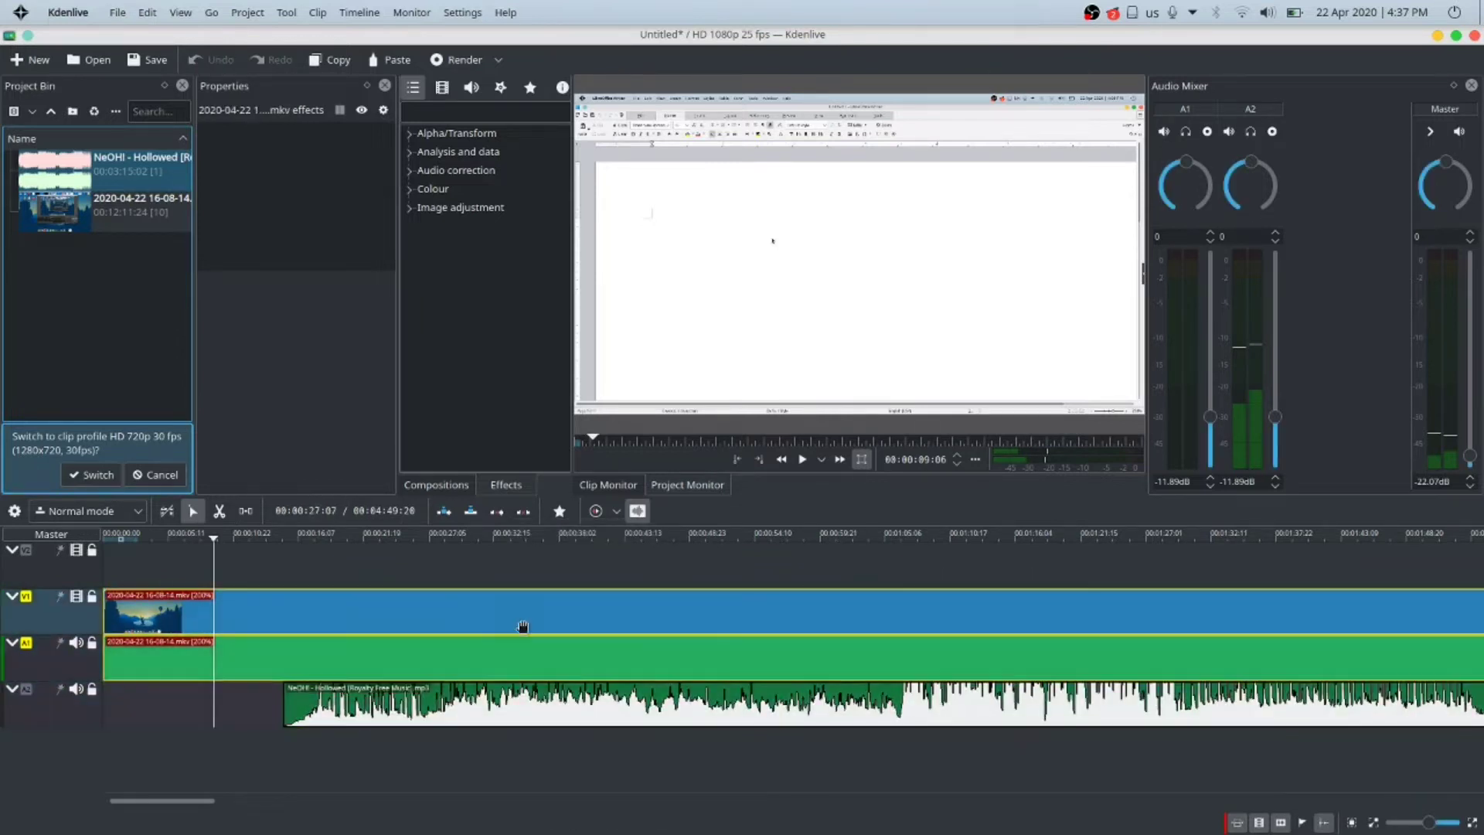
pyautogui.click(246, 511)
pyautogui.moveTo(328, 623); pyautogui.dragTo(775, 630)
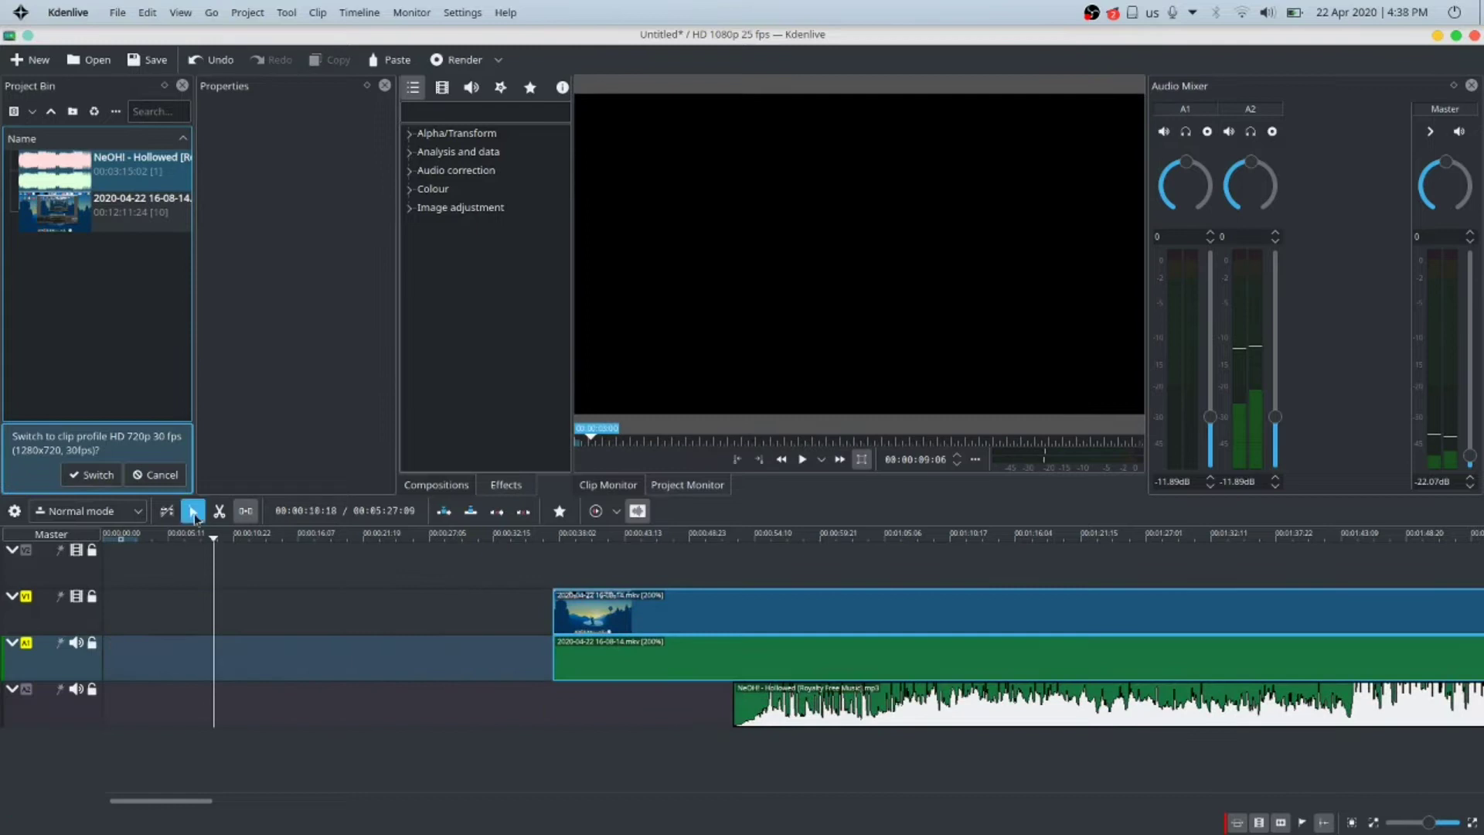
pyautogui.click(192, 511)
pyautogui.moveTo(772, 702); pyautogui.dragTo(137, 682)
# - Look through the video folders in the Dolphin file manager for a closing video
pyautogui.moveTo(485, 827)
pyautogui.click(485, 800)
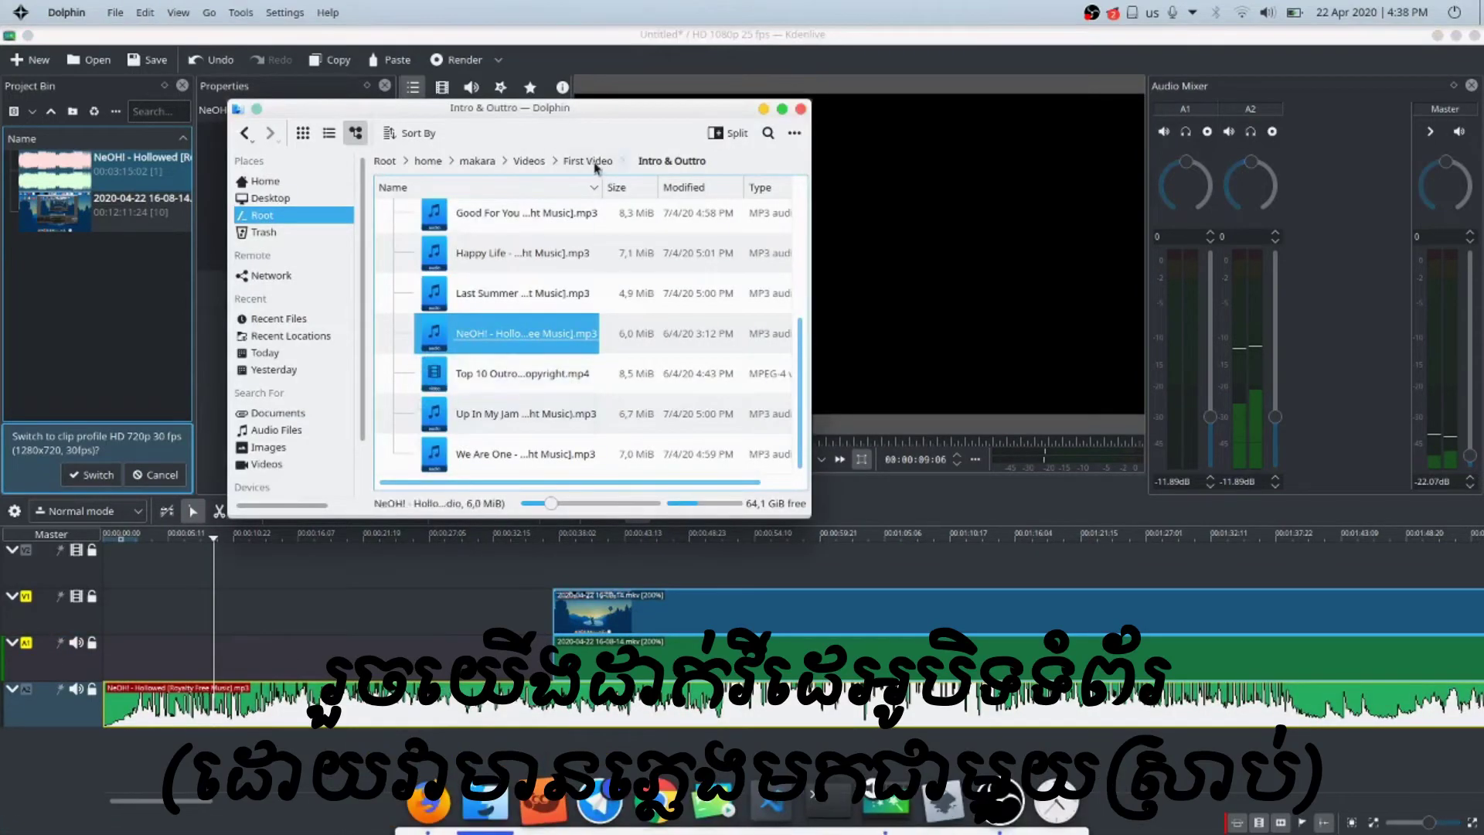
pyautogui.scroll(6, 495, 258)
pyautogui.click(481, 276)
pyautogui.click(244, 133)
pyautogui.scroll(1, 496, 234)
pyautogui.click(468, 340)
pyautogui.click(244, 133)
pyautogui.scroll(-6, 530, 387)
pyautogui.scroll(6, 531, 386)
pyautogui.click(529, 161)
pyautogui.click(483, 301)
pyautogui.hotkey('alt', 'Left')
pyautogui.click(468, 379)
pyautogui.hotkey('alt', 'Left')
pyautogui.click(539, 337)
pyautogui.hotkey('alt', 'Left')
pyautogui.scroll(-5, 503, 325)
pyautogui.scroll(5, 472, 232)
pyautogui.click(470, 221)
pyautogui.scroll(-5, 470, 224)
pyautogui.scroll(5, 503, 232)
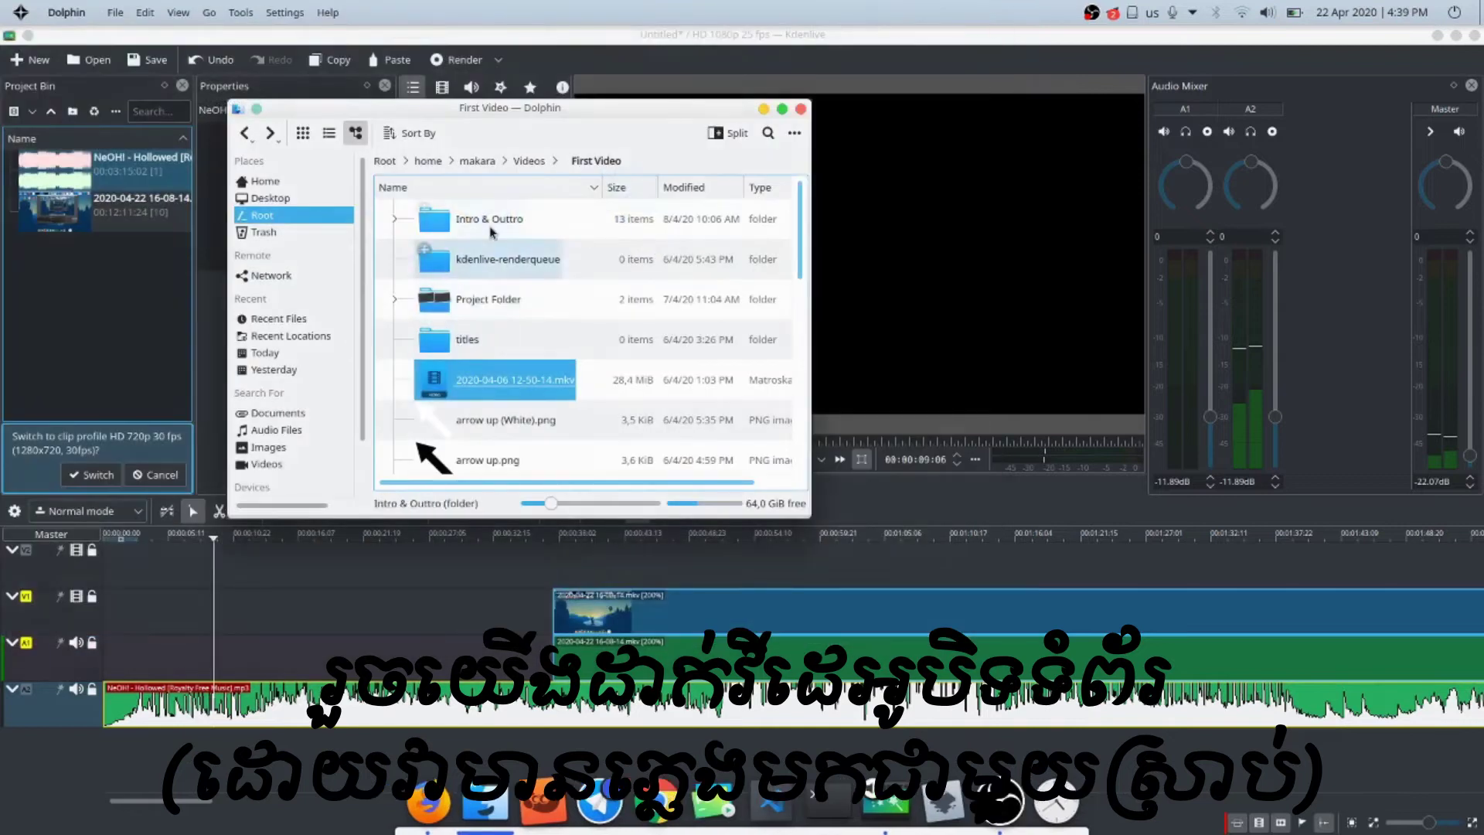
# - Add Top 10 Outro Template from the Intro & Outtro folder to tracks V1 and A1 after the recording's end, and play it
pyautogui.scroll(-2, 485, 310)
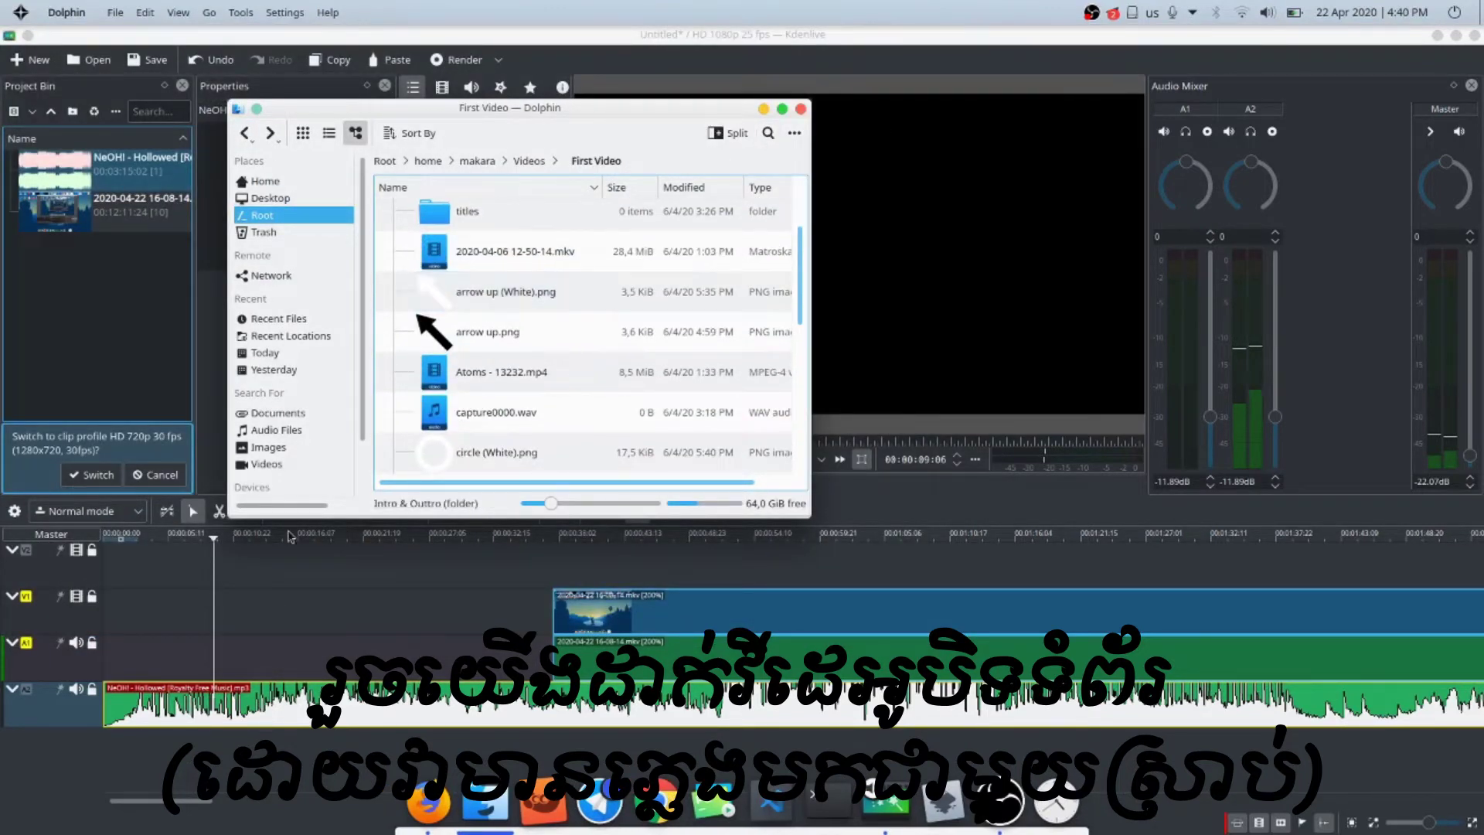
pyautogui.scroll(3, 567, 332)
pyautogui.click(529, 220)
pyautogui.scroll(-5, 530, 270)
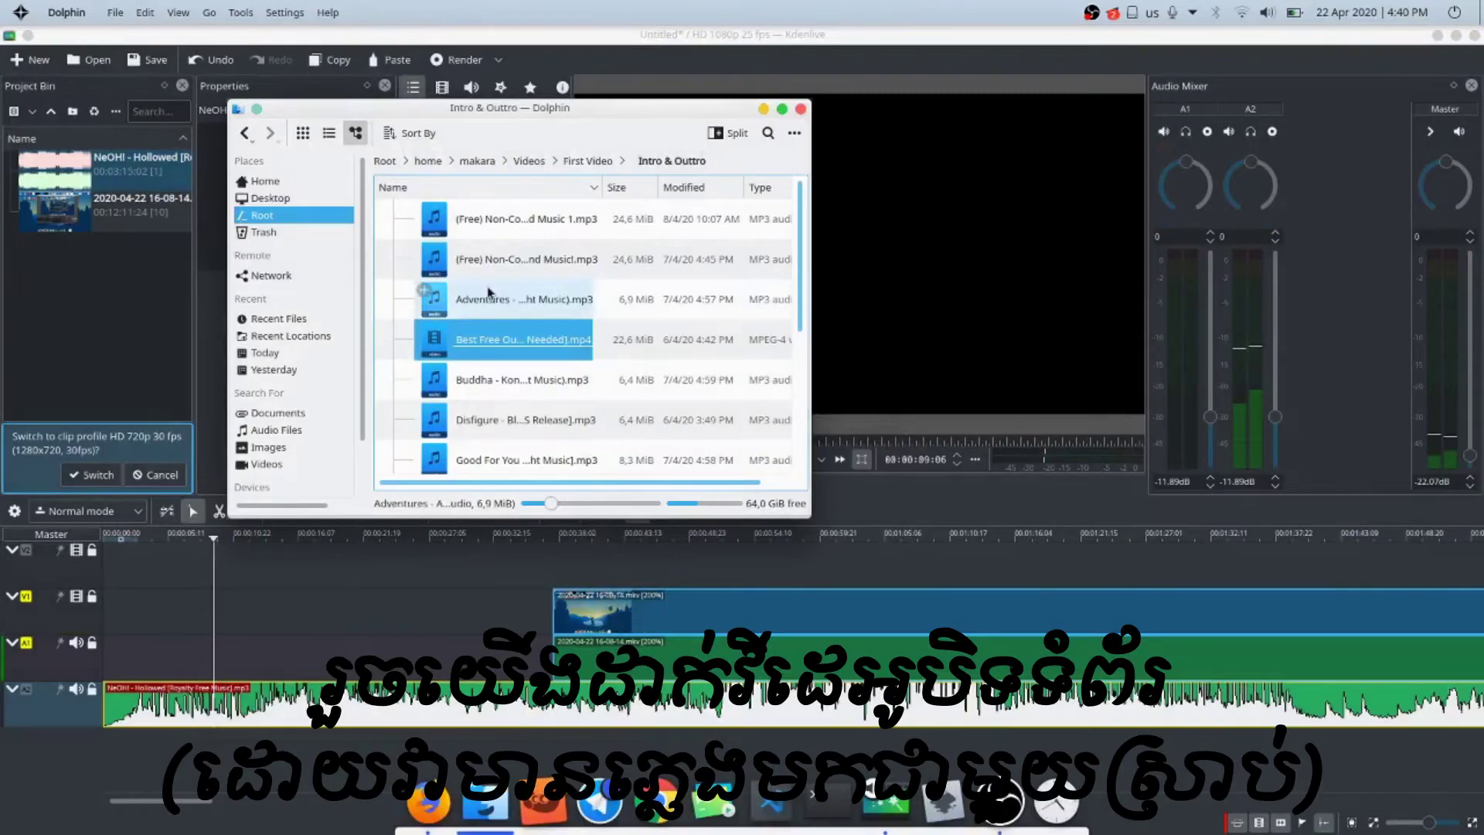
pyautogui.scroll(-2, 596, 334)
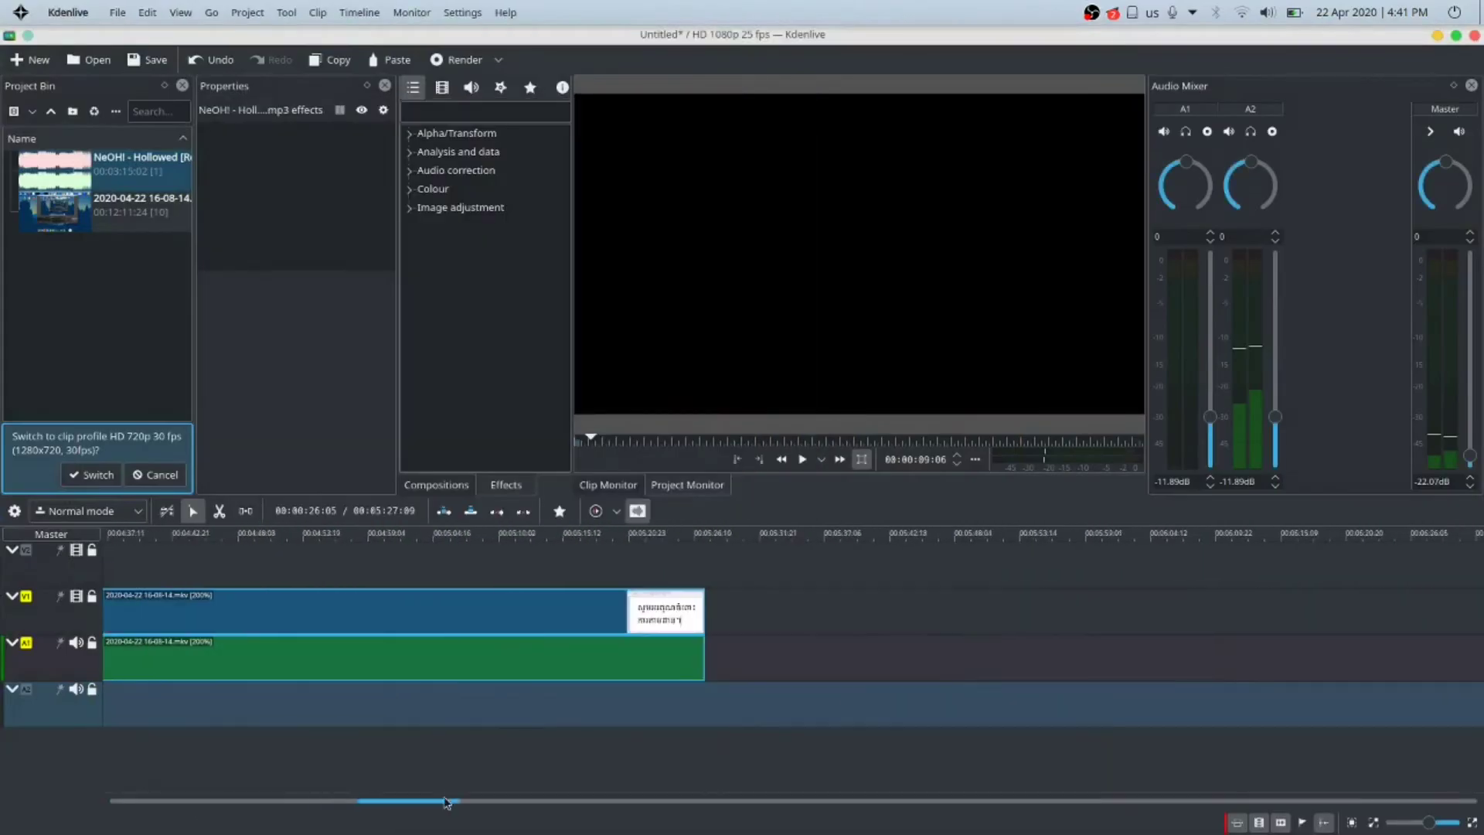
pyautogui.moveTo(564, 518); pyautogui.dragTo(836, 630)
pyautogui.click(780, 541)
pyautogui.press('space')
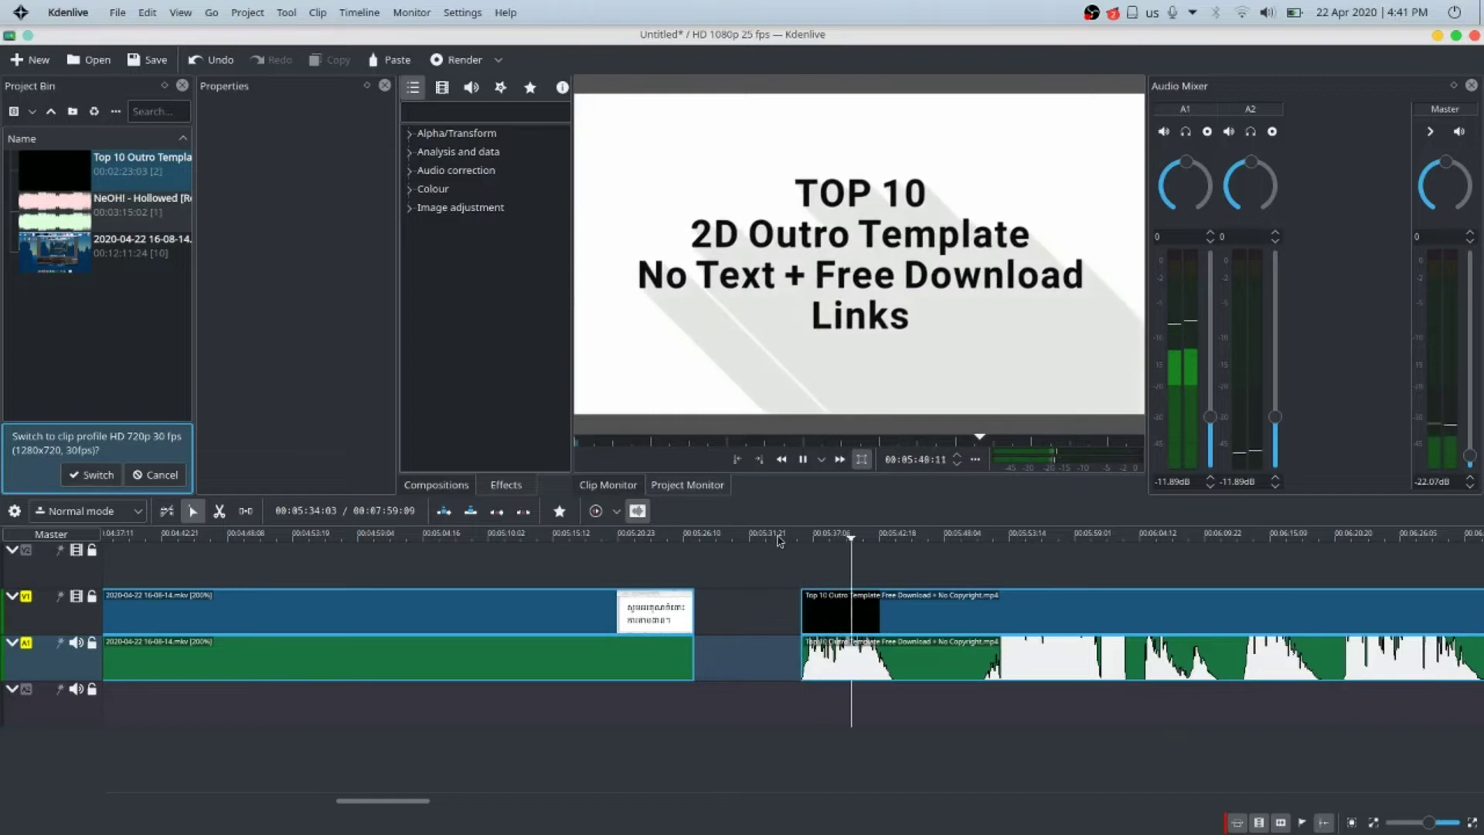
# - Cut the outro clip with the razor tool before and after its "Like & Comment" section
pyautogui.click(1035, 541)
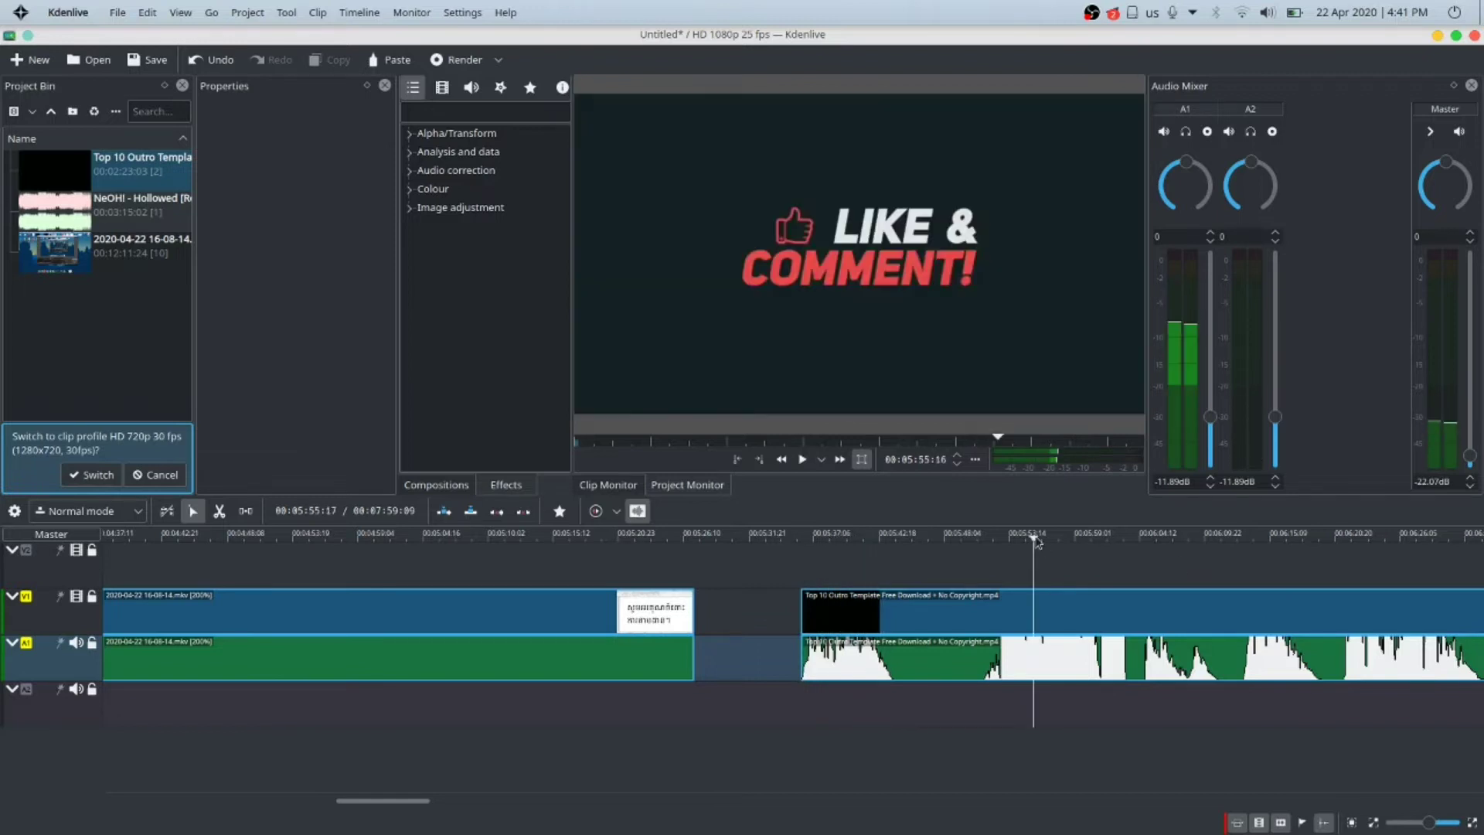
pyautogui.click(985, 661)
pyautogui.click(1127, 662)
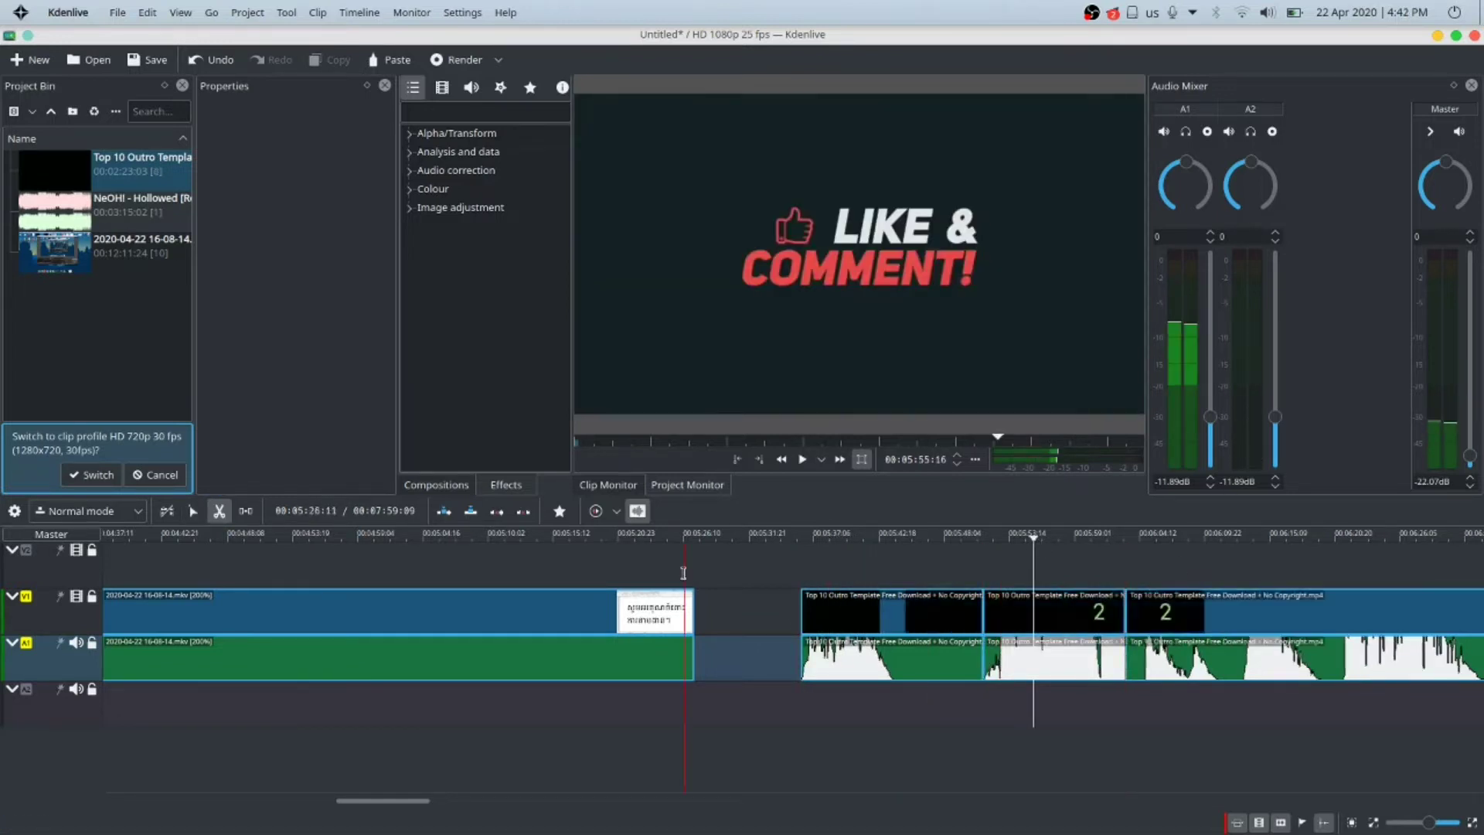
# - Delete the first outro piece, move the "Like & Comment" piece against the recording's end, and play the join
pyautogui.click(193, 511)
pyautogui.click(943, 650)
pyautogui.press('Delete')
pyautogui.moveTo(1044, 651); pyautogui.dragTo(756, 649)
pyautogui.click(681, 539)
pyautogui.press('space')
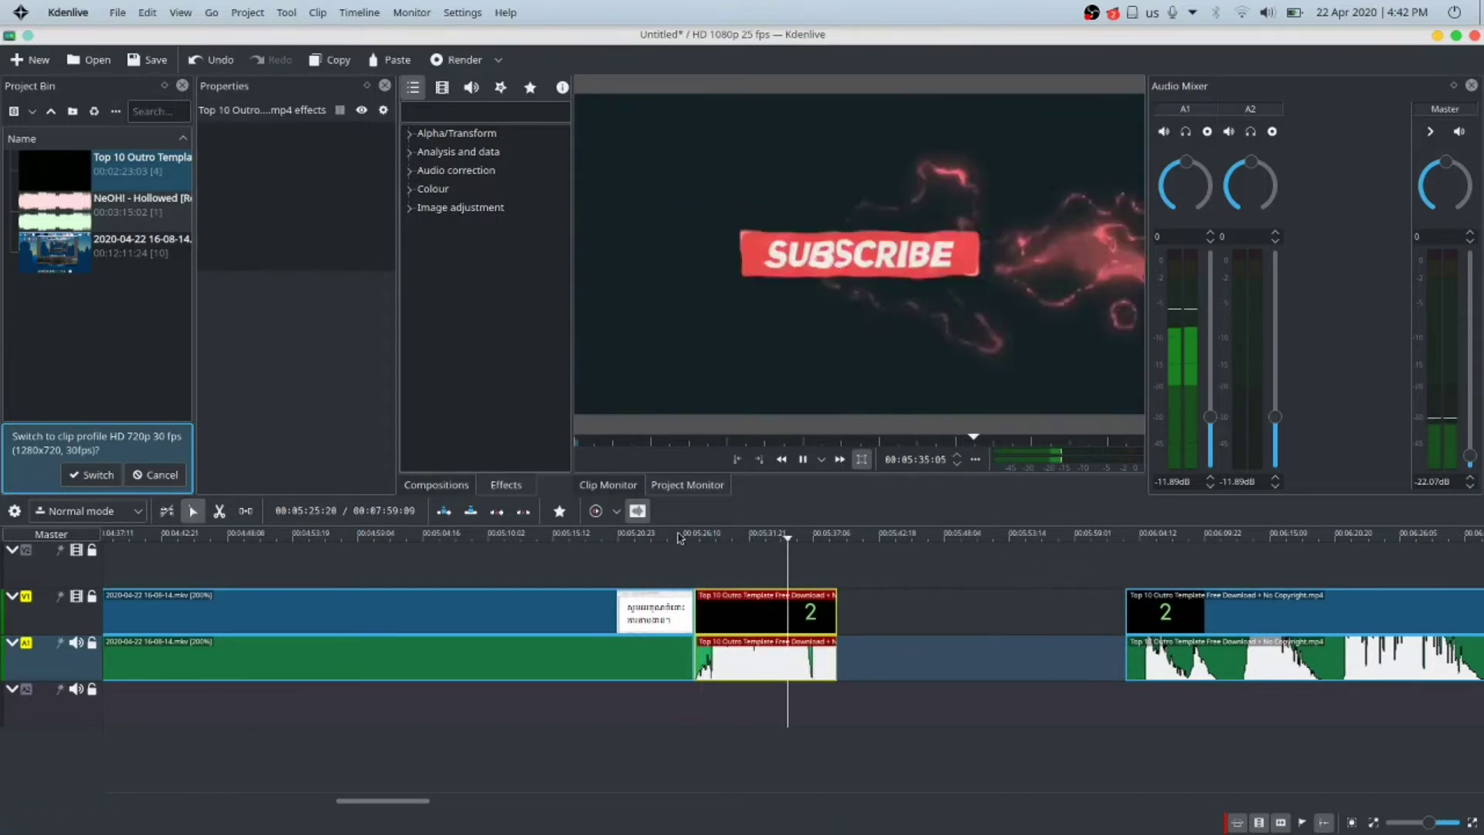
# - Trim the end of the "Like & Comment" outro piece slightly and delete the leftover outro footage behind it
pyautogui.moveTo(837, 645); pyautogui.dragTo(835, 646)
pyautogui.click(804, 536)
pyautogui.press('space')
pyautogui.press('space')
pyautogui.click(1321, 627)
pyautogui.press('Delete')
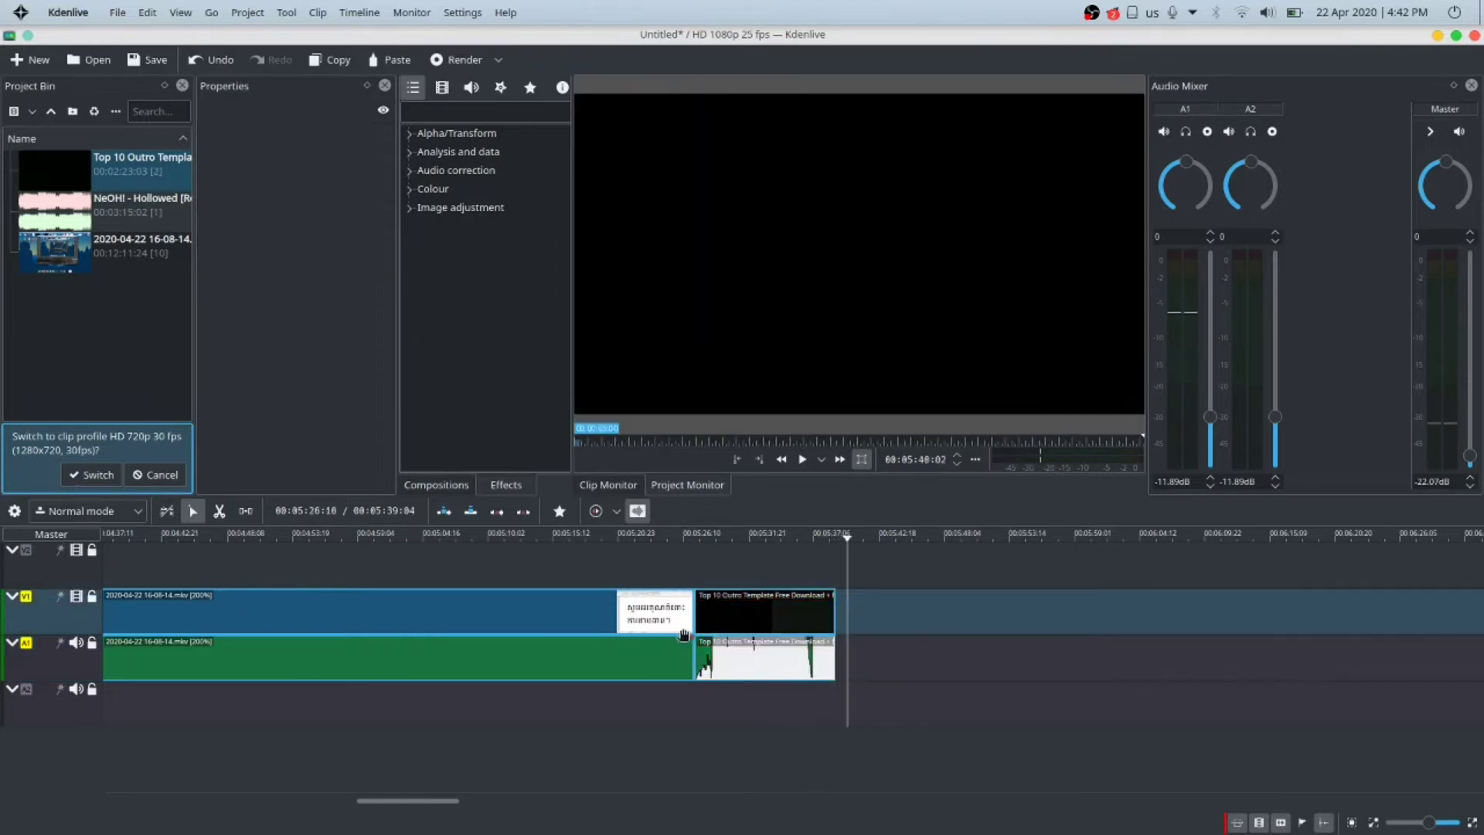
# - Fade out the end of the recording on V1 and fade in the start of the outro
pyautogui.click(674, 623)
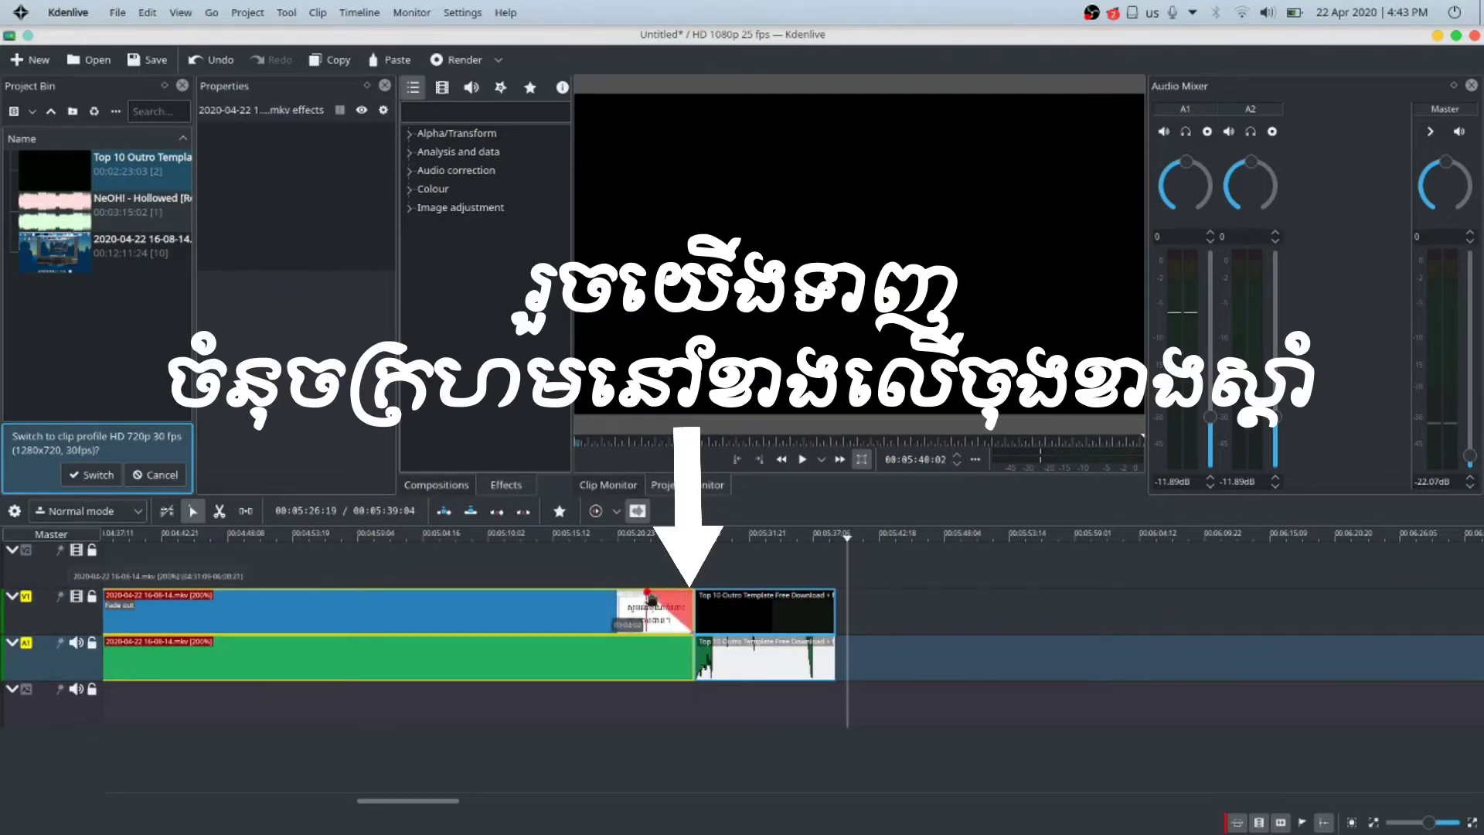
pyautogui.press('space')
pyautogui.press('space')
# - Remove the recording's fade-out, add a Wipe composition at its end instead, and play the transition
pyautogui.moveTo(648, 592); pyautogui.dragTo(696, 591)
pyautogui.click(678, 632)
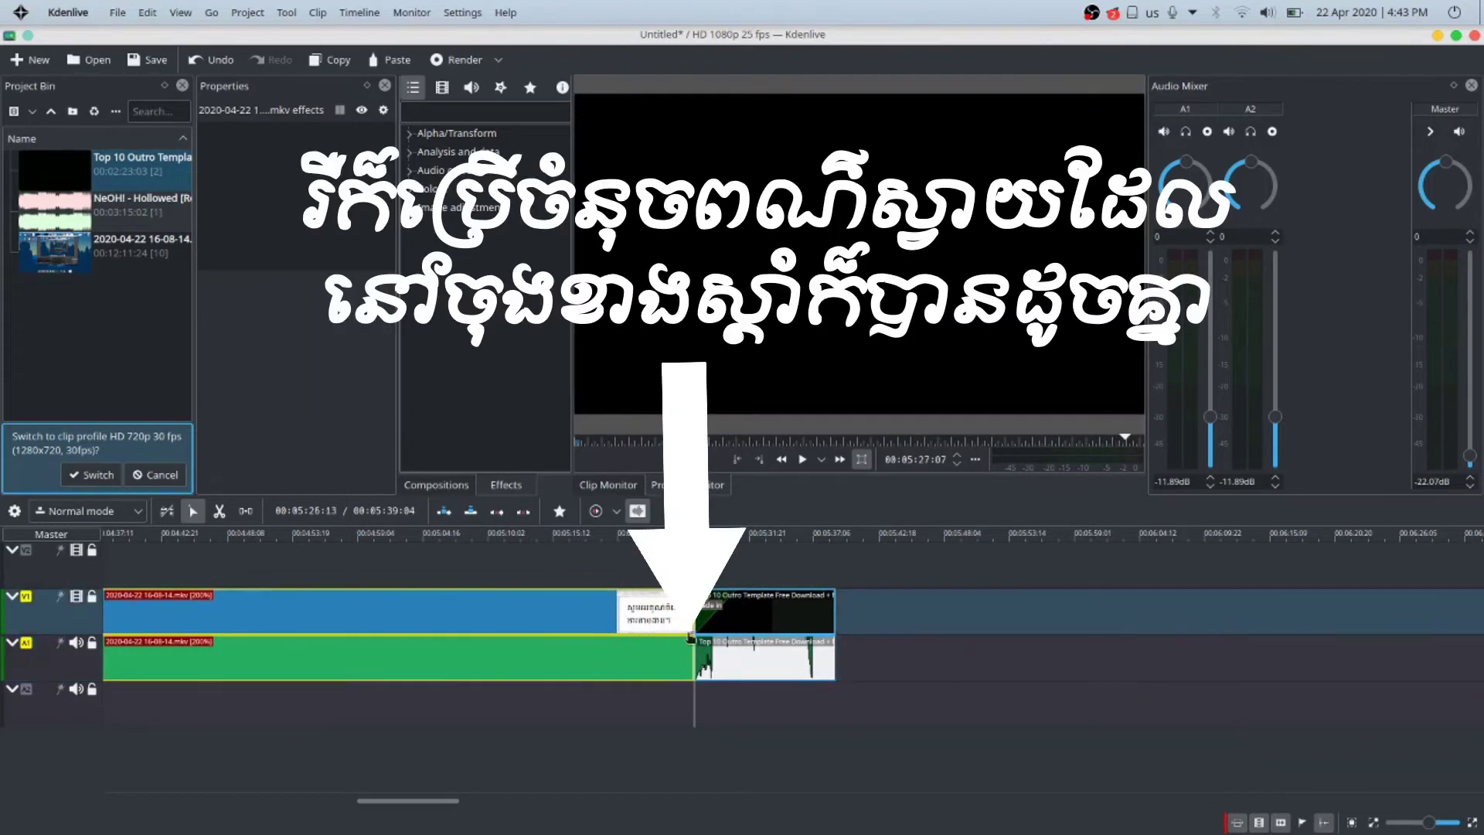
pyautogui.click(679, 636)
pyautogui.press('space')
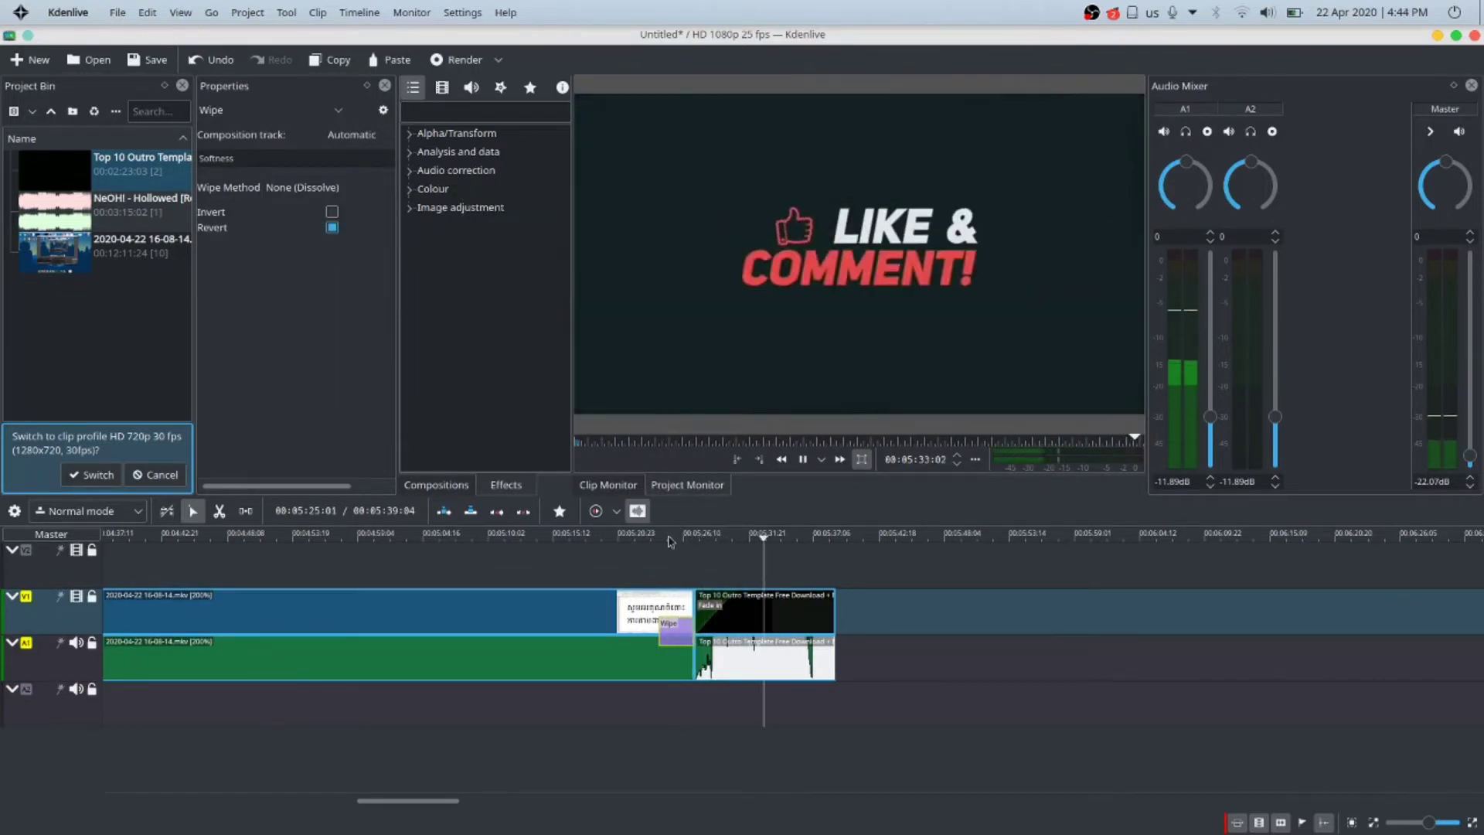
# - Lower the A1 mixer volume to -17.75 dB and replay the transition into the outro with the system volume raised
pyautogui.press('space')
pyautogui.click(668, 538)
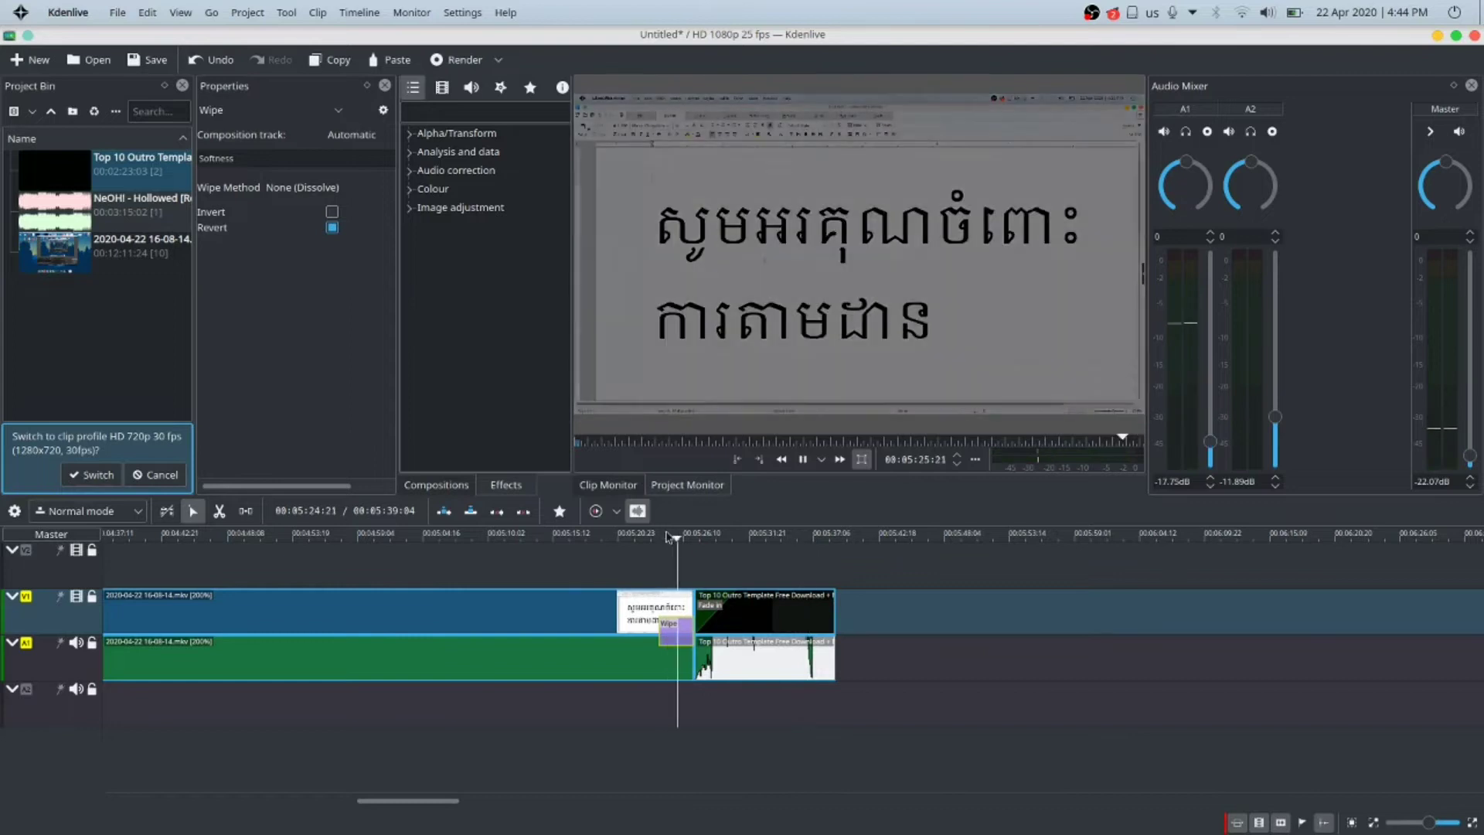
pyautogui.press('XF86AudioRaiseVolume')
pyautogui.press('XF86AudioRaiseVolume')
pyautogui.press('XF86AudioRaiseVolume')
pyautogui.press('XF86AudioRaiseVolume')
pyautogui.press('XF86AudioRaiseVolume')
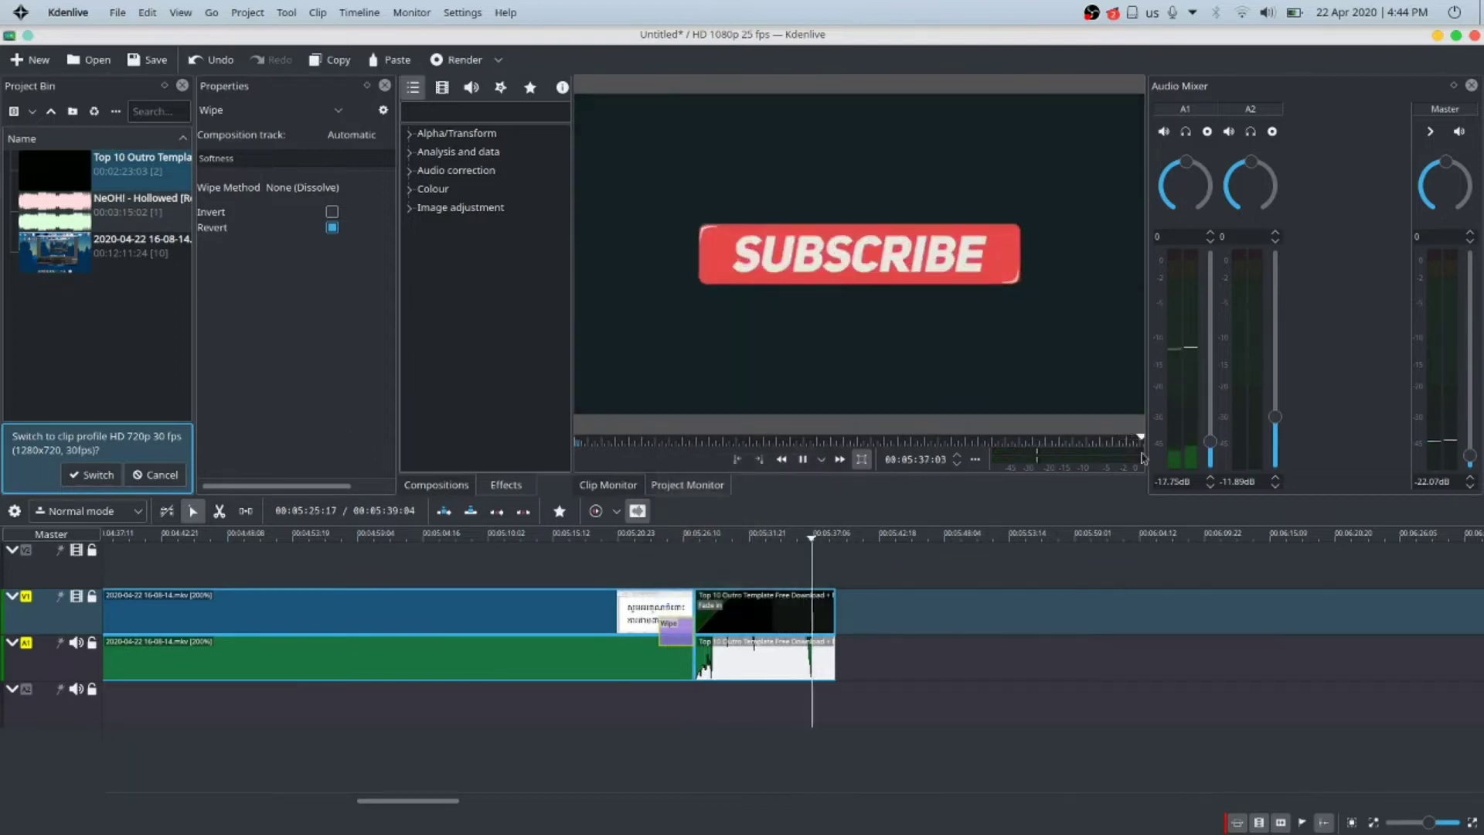
pyautogui.click(663, 538)
pyautogui.click(834, 636)
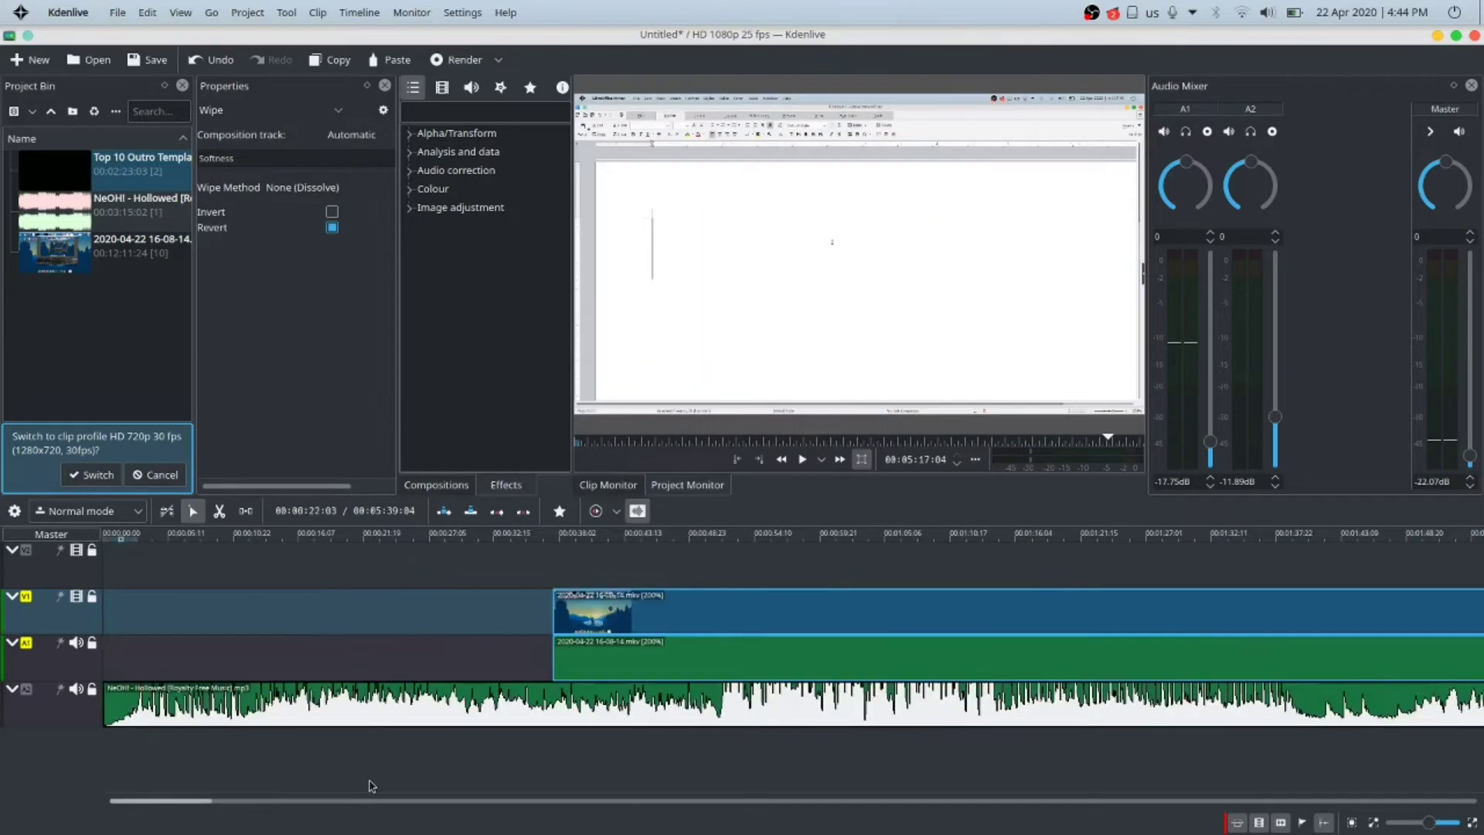
# - Import Best Free Outro Templates 2018 into the project bin, preview it, and delete it from the bin
pyautogui.click(490, 773)
pyautogui.scroll(5, 506, 332)
pyautogui.moveTo(510, 324); pyautogui.dragTo(72, 309)
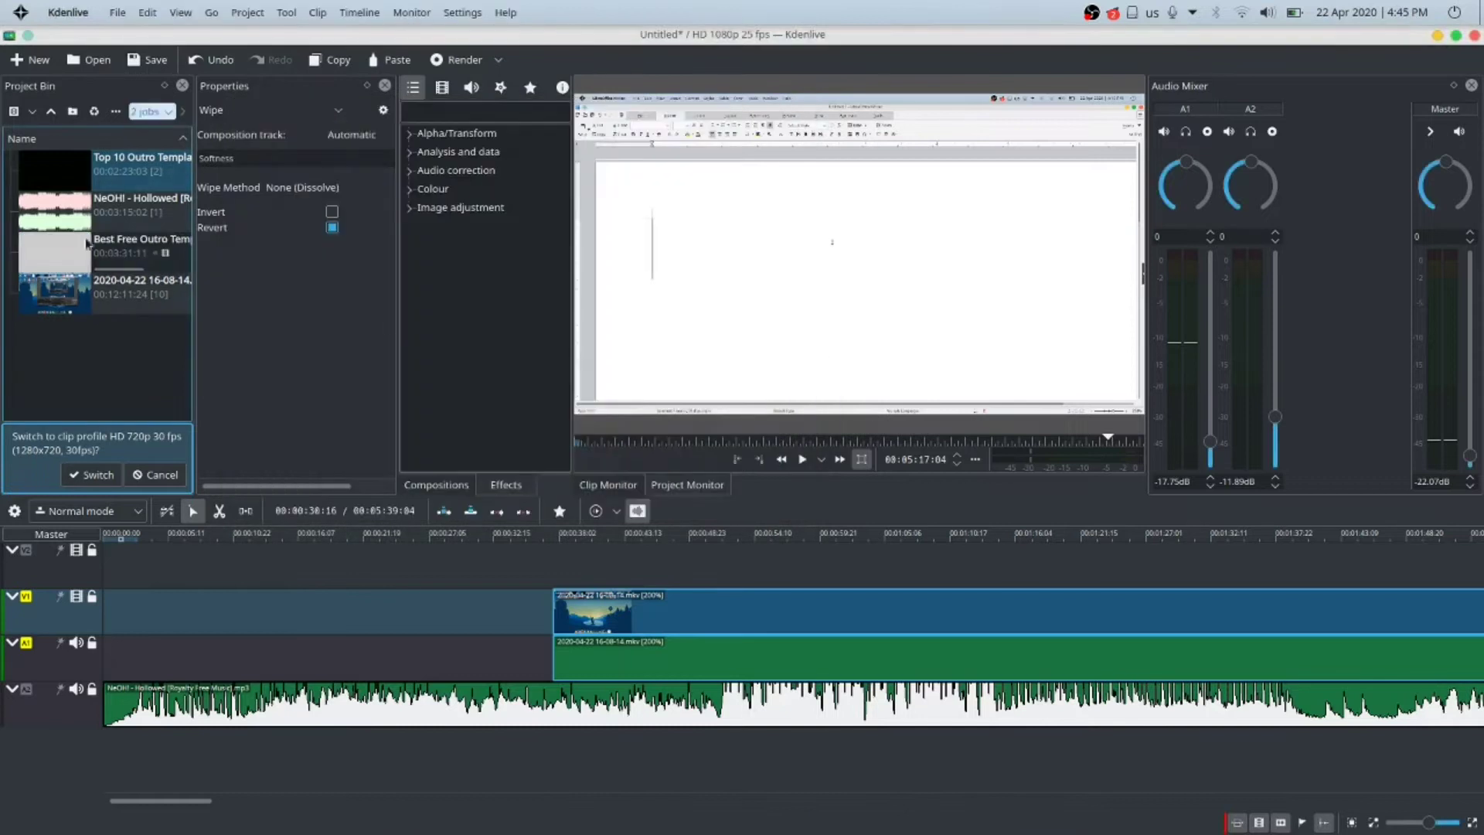
pyautogui.click(73, 263)
pyautogui.click(817, 459)
pyautogui.press('XF86AudioLowerVolume')
pyautogui.moveTo(637, 440); pyautogui.dragTo(795, 441)
pyautogui.press('Delete')
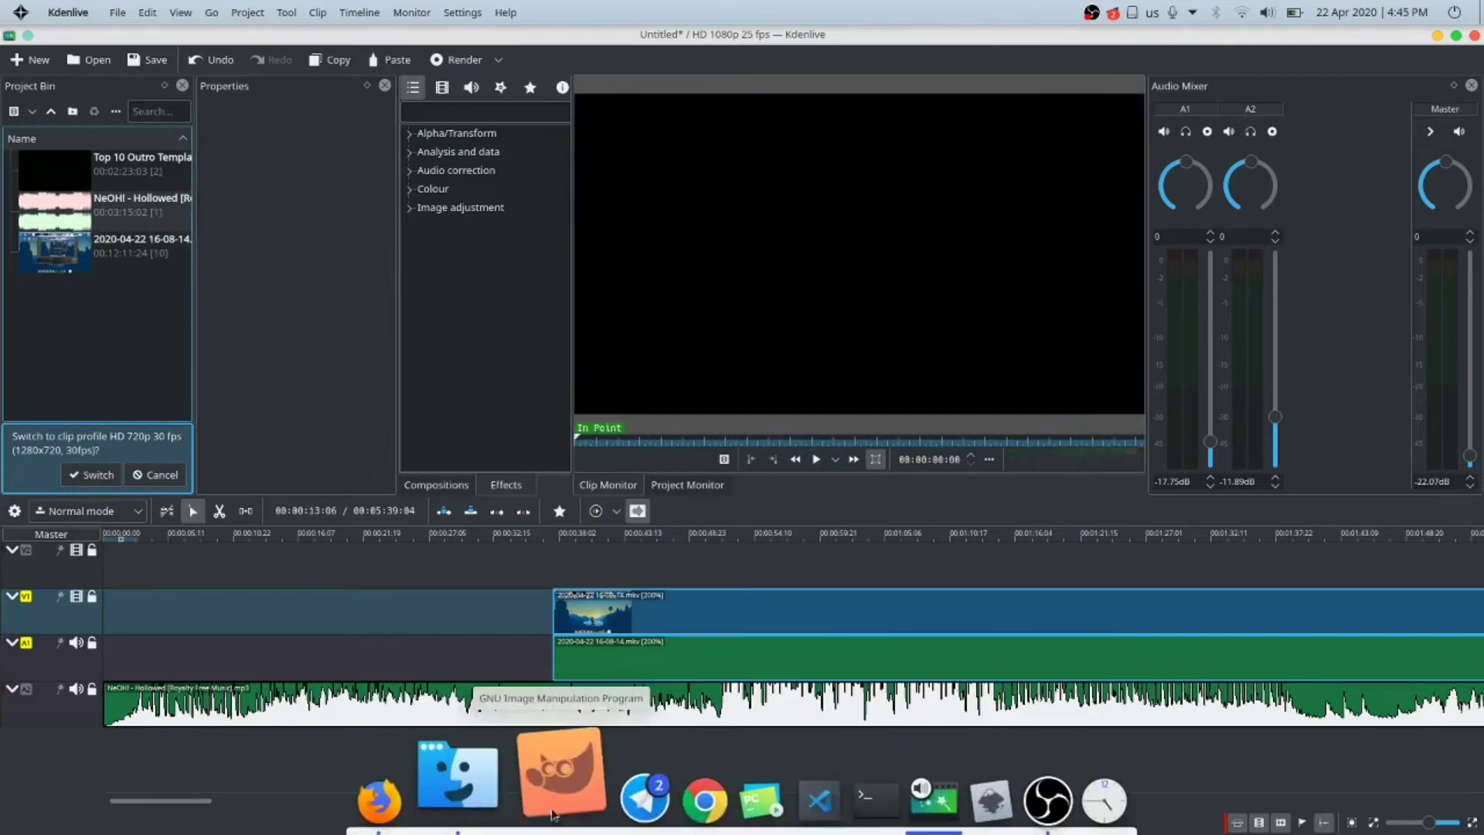
# - Look through the Project Folder, First Video and Intro & Outtro folders for opening video material
pyautogui.click(485, 800)
pyautogui.scroll(4, 501, 392)
pyautogui.click(243, 134)
pyautogui.click(505, 301)
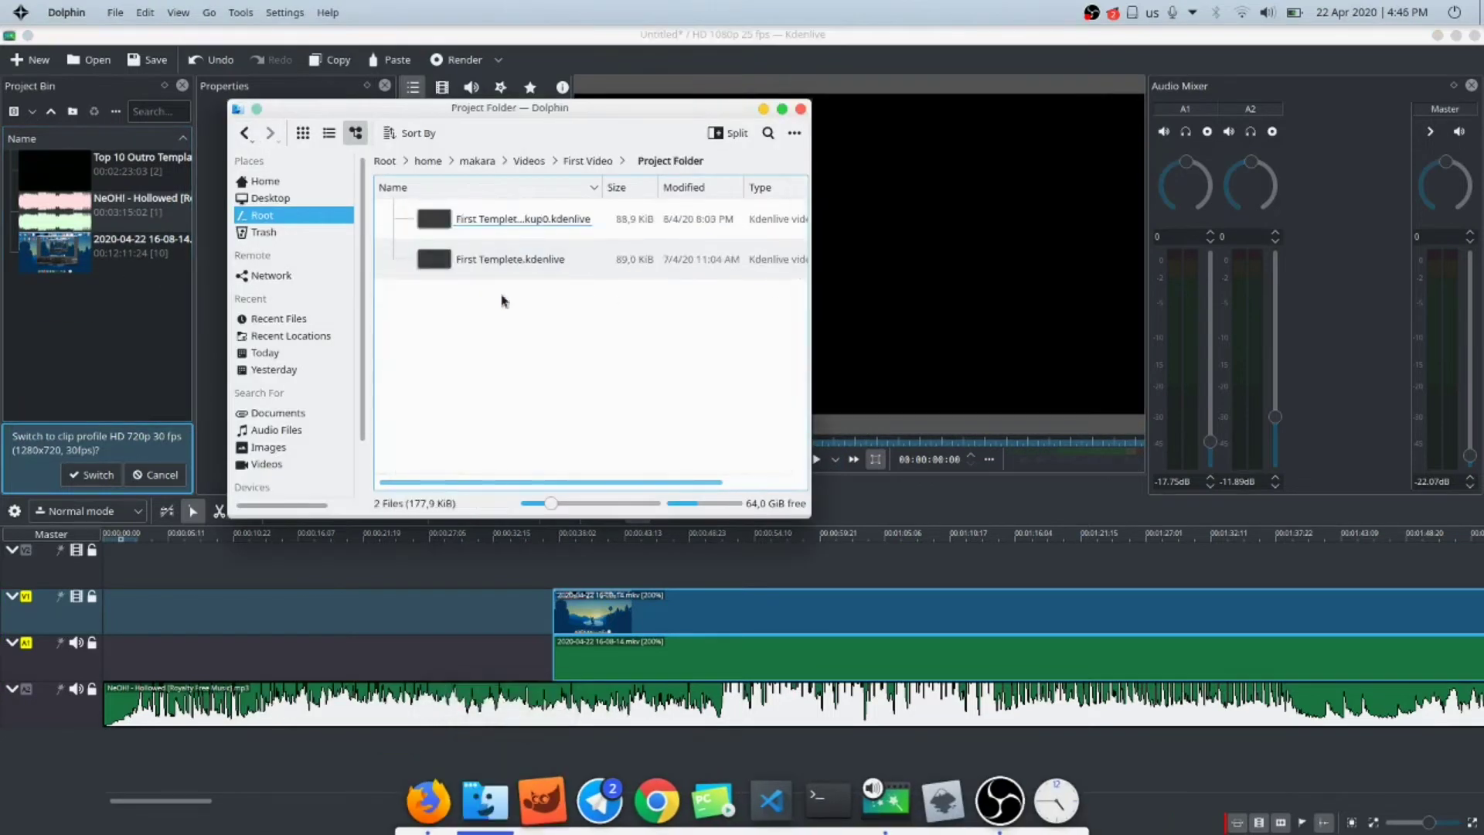
pyautogui.click(244, 135)
pyautogui.scroll(-5, 467, 343)
pyautogui.scroll(5, 468, 343)
pyautogui.click(480, 222)
pyautogui.scroll(-5, 610, 331)
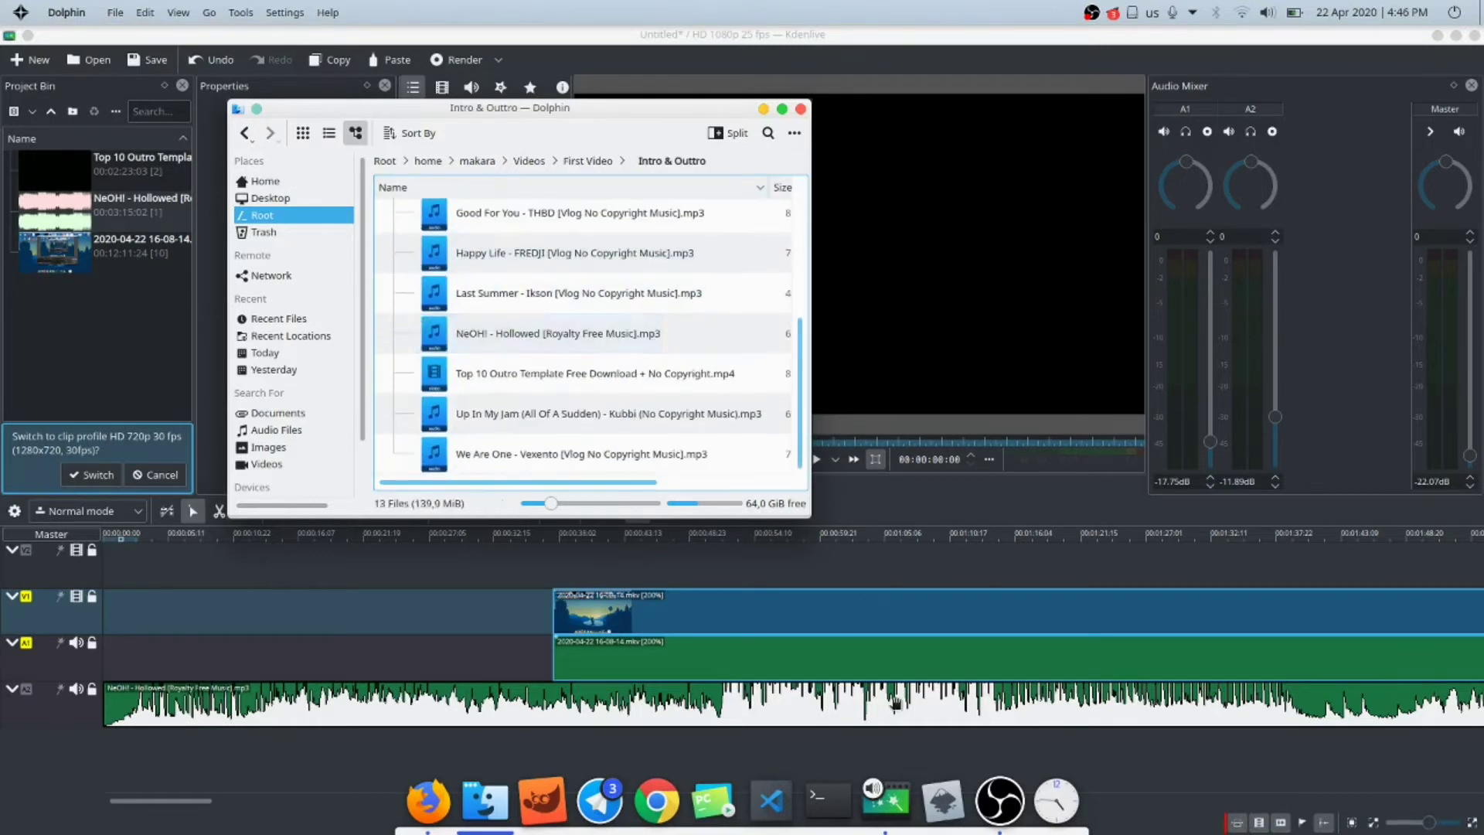
# - Trim the end of the music clip on track A2 back to where the recording starts
pyautogui.click(847, 706)
pyautogui.moveTo(203, 802); pyautogui.dragTo(387, 801)
pyautogui.moveTo(197, 710); pyautogui.dragTo(27, 712)
pyautogui.moveTo(272, 802); pyautogui.dragTo(193, 805)
pyautogui.moveTo(1071, 713); pyautogui.dragTo(177, 713)
pyautogui.moveTo(242, 804); pyautogui.dragTo(161, 804)
pyautogui.moveTo(1254, 705); pyautogui.dragTo(531, 705)
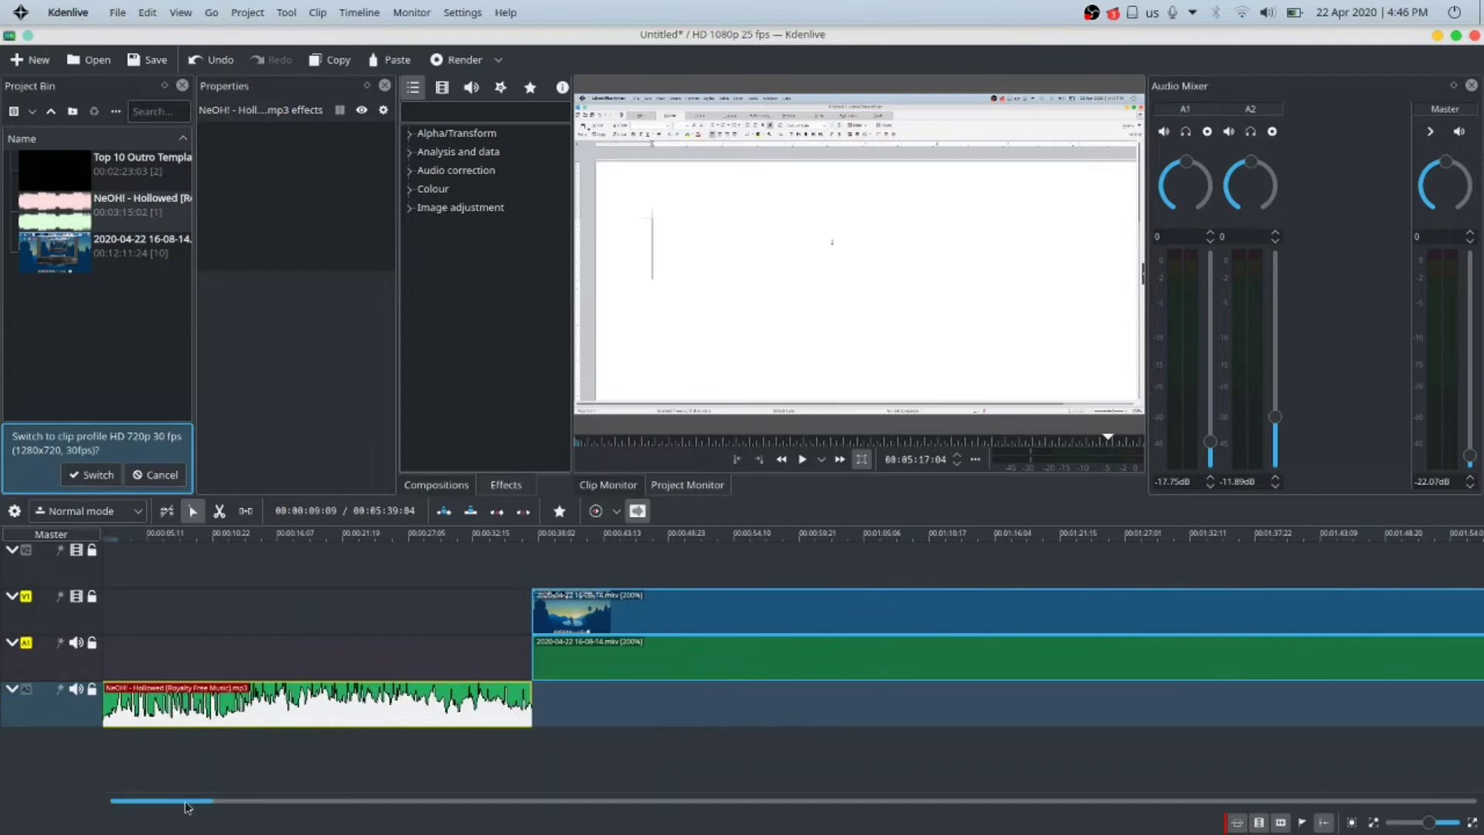
# - Examine the Videos and First Video folders again for a suitable opening clip
pyautogui.click(485, 801)
pyautogui.scroll(3, 544, 379)
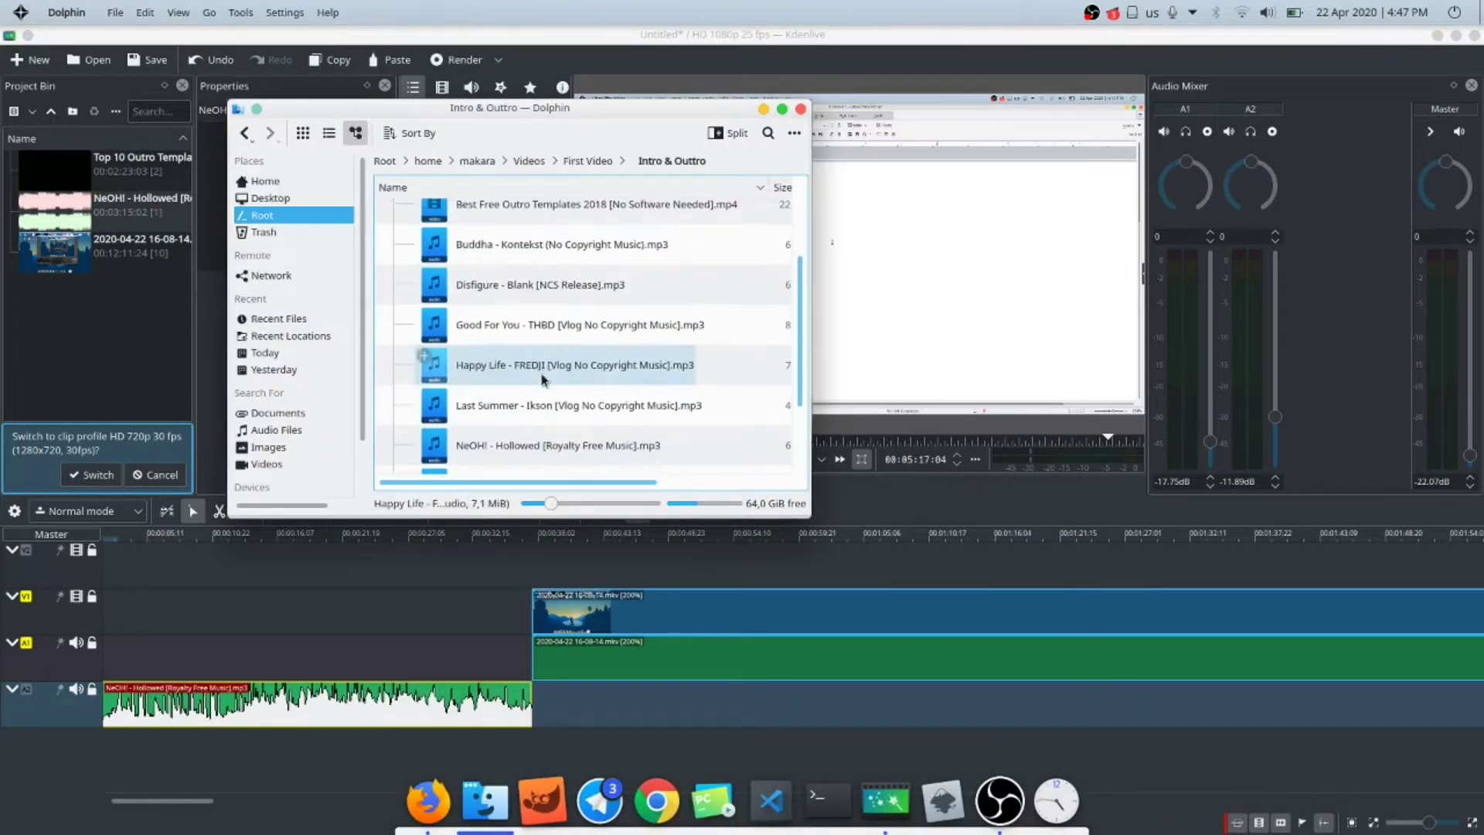
pyautogui.click(530, 161)
pyautogui.scroll(-3, 501, 295)
pyautogui.scroll(3, 500, 294)
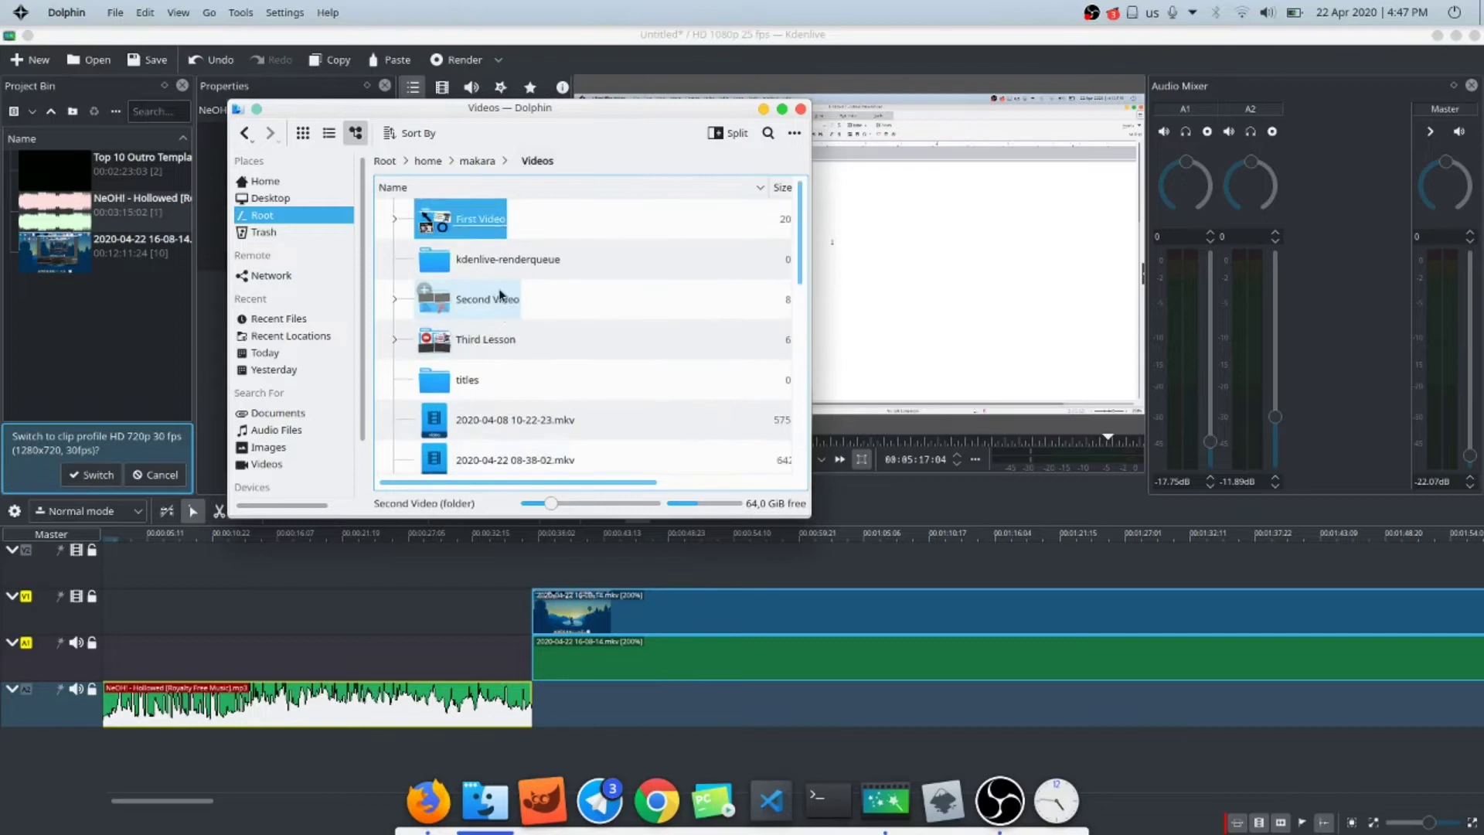
pyautogui.click(245, 133)
pyautogui.scroll(3, 476, 226)
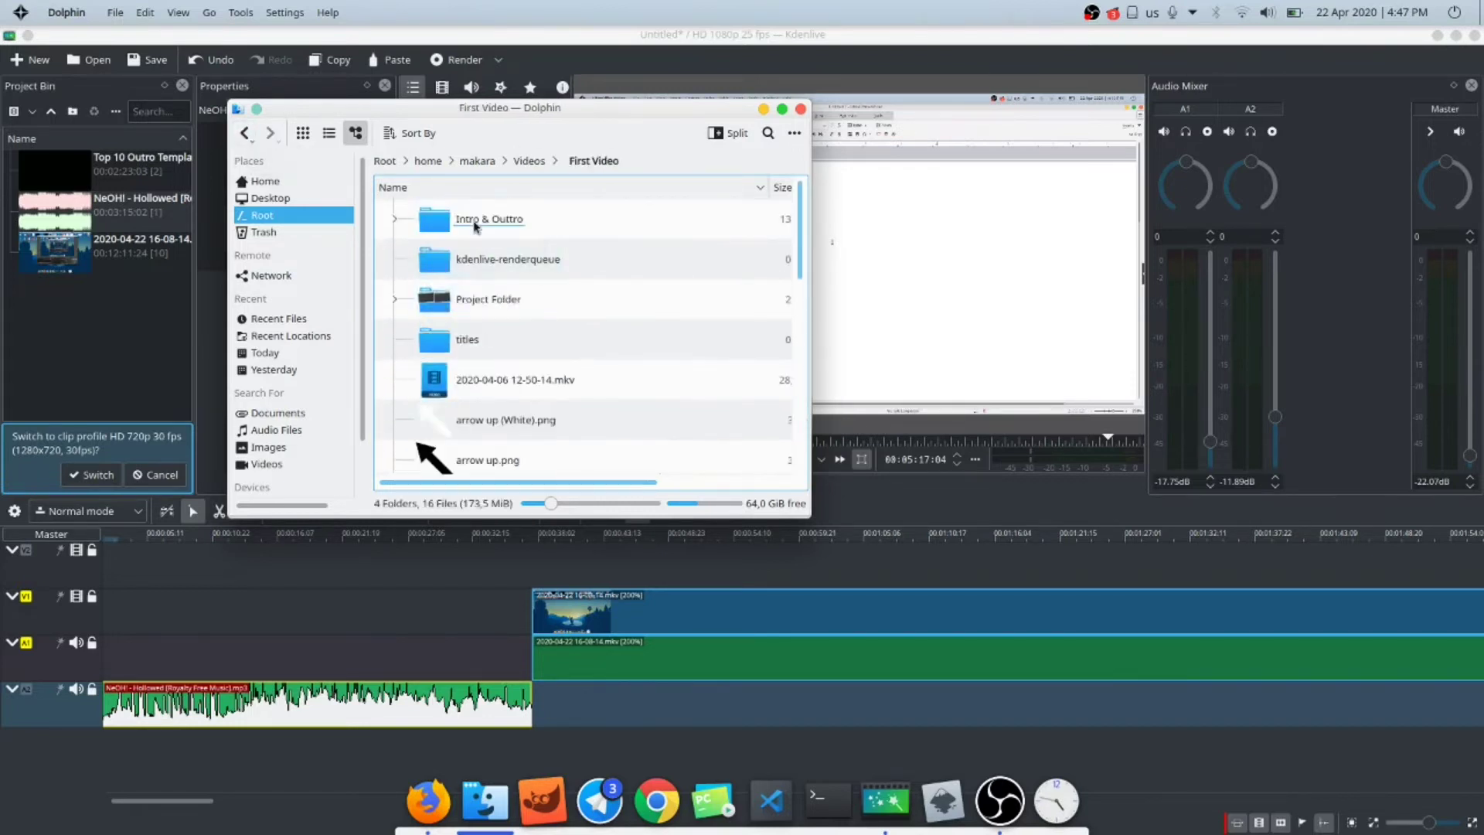
pyautogui.scroll(-5, 510, 302)
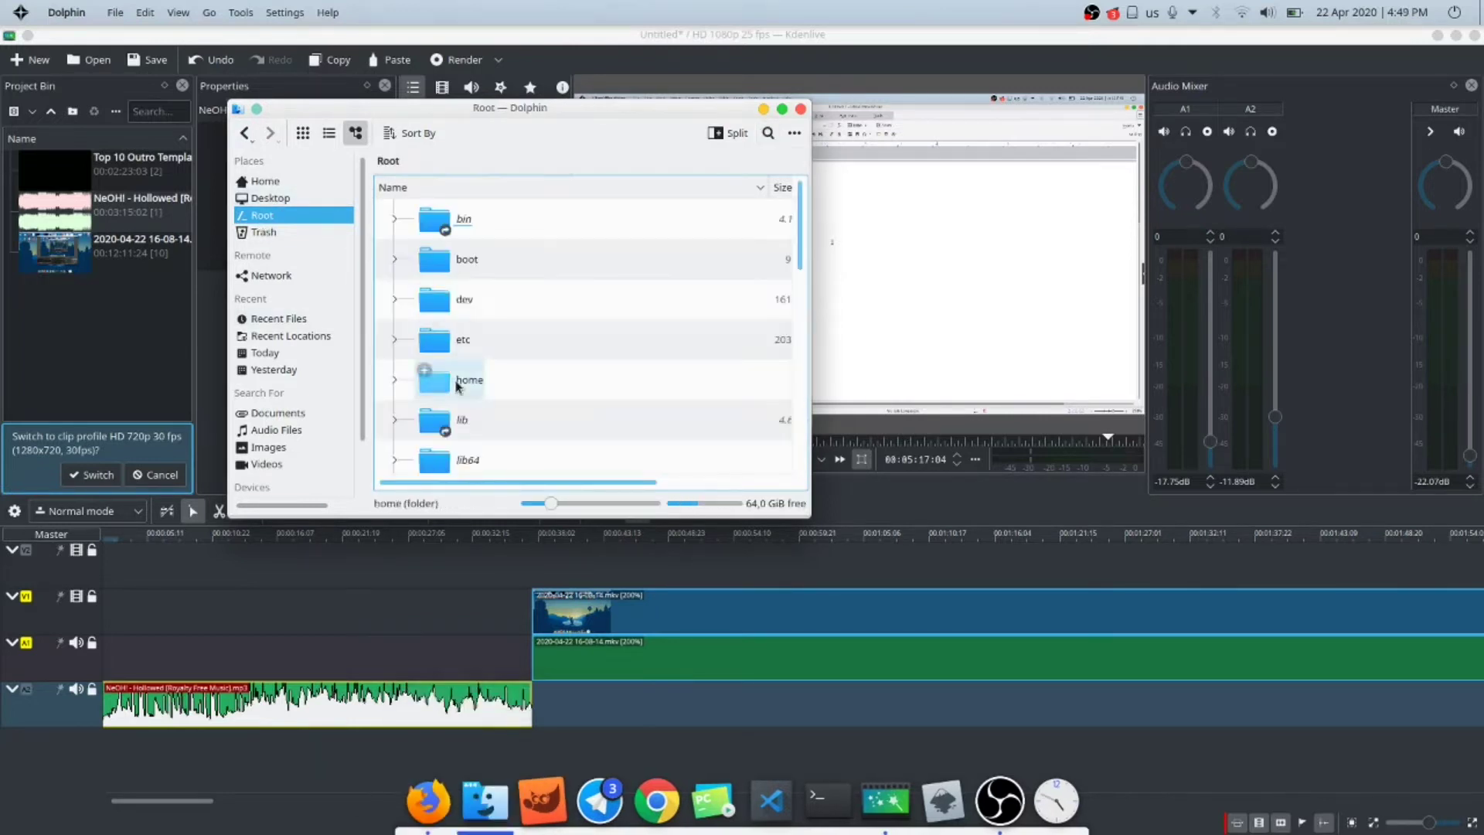
# - Search the home folder for "koompi ninja" and add Koompi Ninja.png to the project bin
pyautogui.click(458, 383)
pyautogui.click(769, 134)
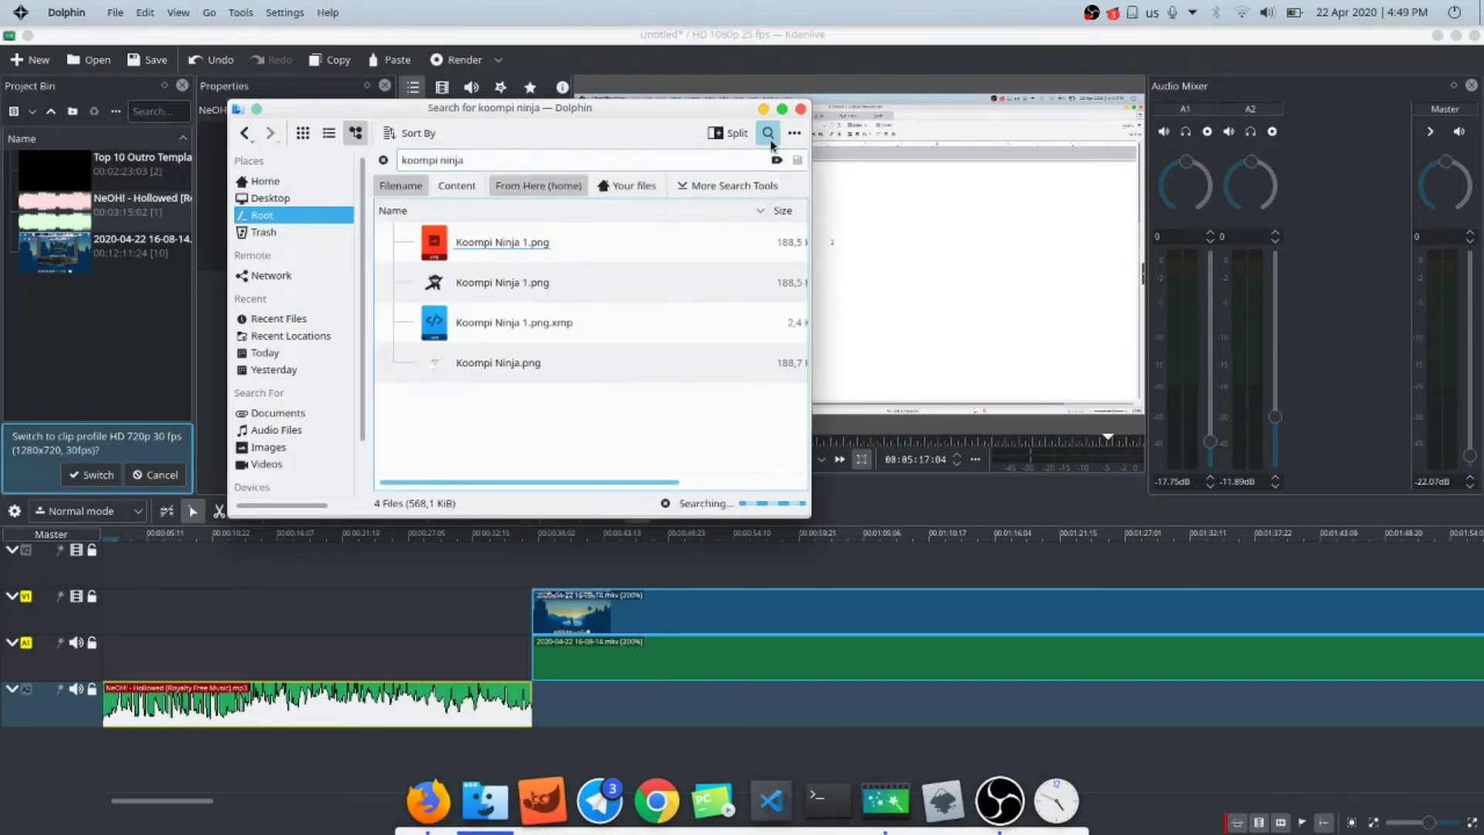
pyautogui.moveTo(251, 347); pyautogui.dragTo(116, 345)
# - Look through the Downloads folder for an opening background video
pyautogui.click(486, 801)
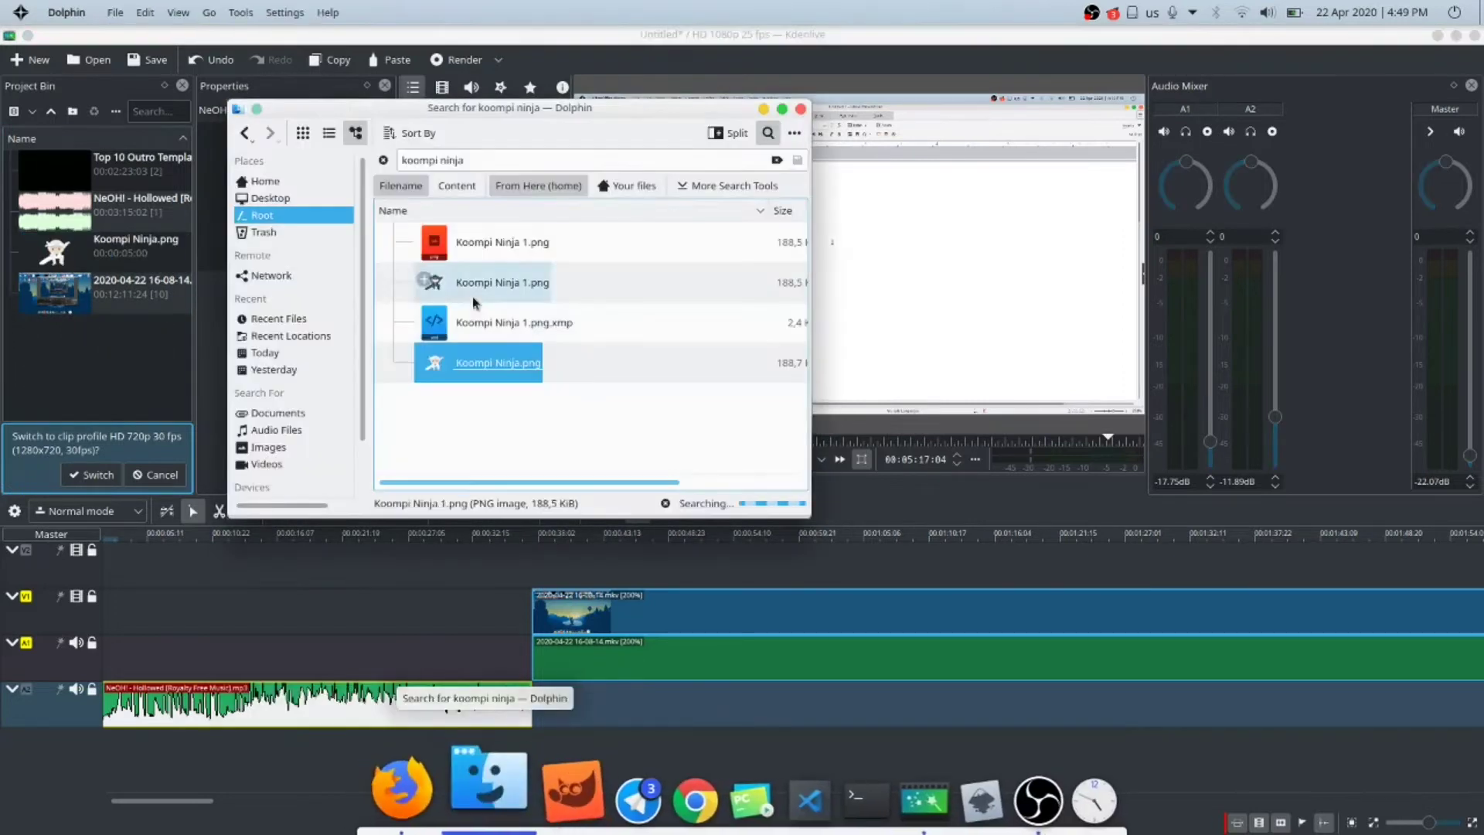
pyautogui.hotkey('alt', 'Left')
pyautogui.hotkey('alt', 'Left')
pyautogui.click(460, 379)
pyautogui.click(470, 221)
pyautogui.scroll(5, 478, 383)
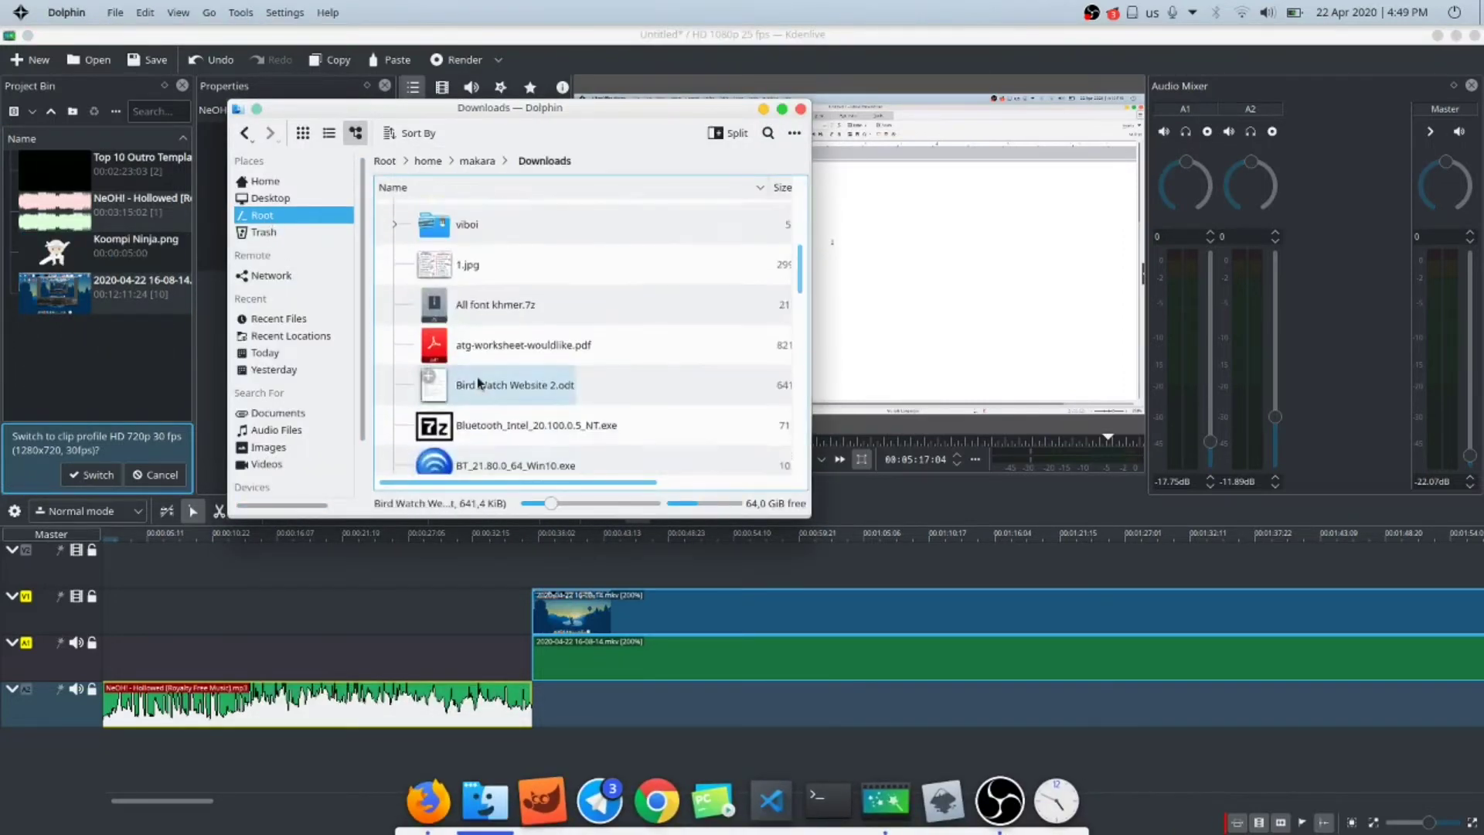
pyautogui.scroll(-4, 478, 384)
pyautogui.scroll(5, 521, 351)
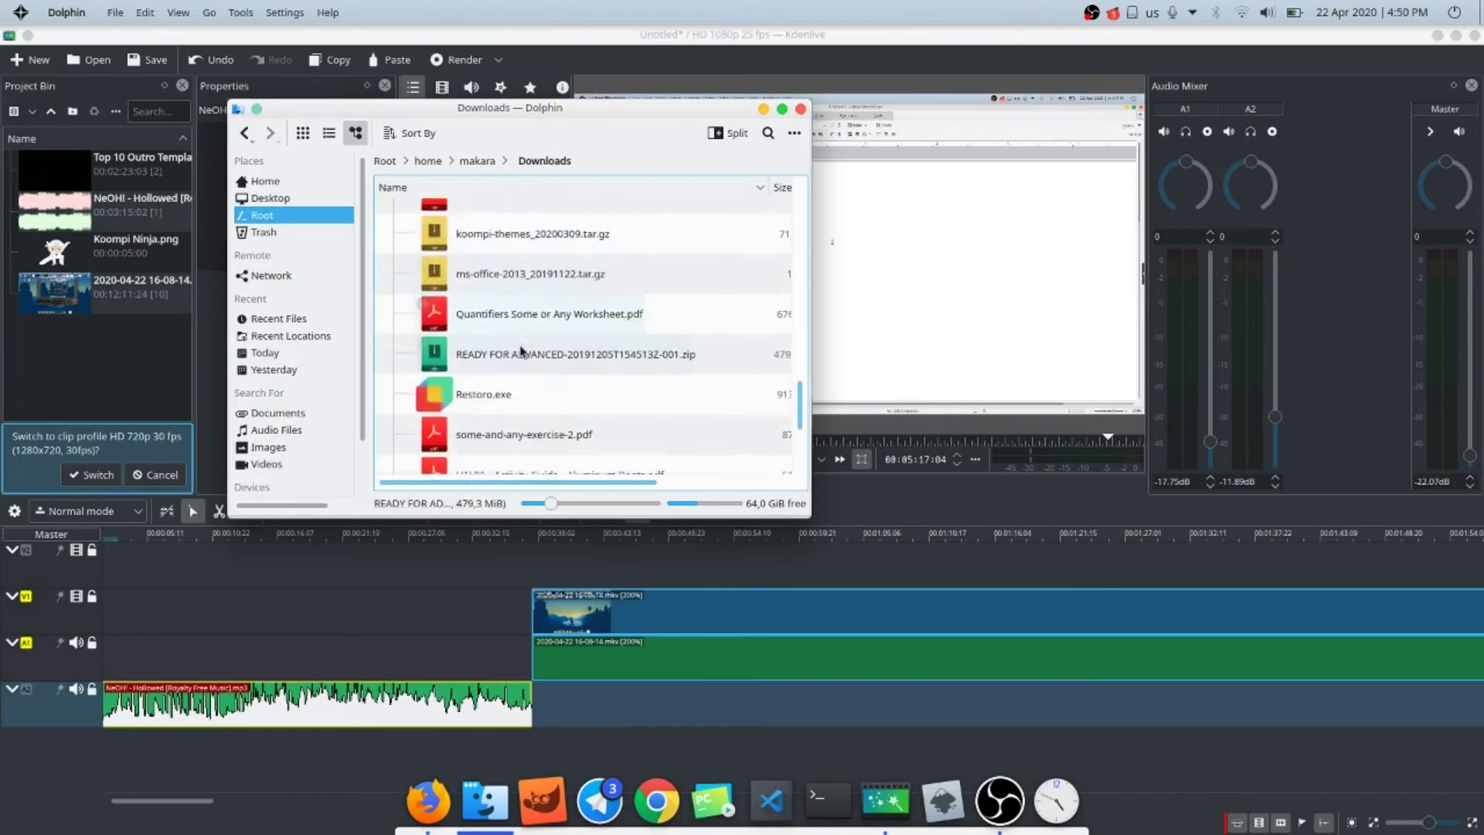
pyautogui.click(477, 163)
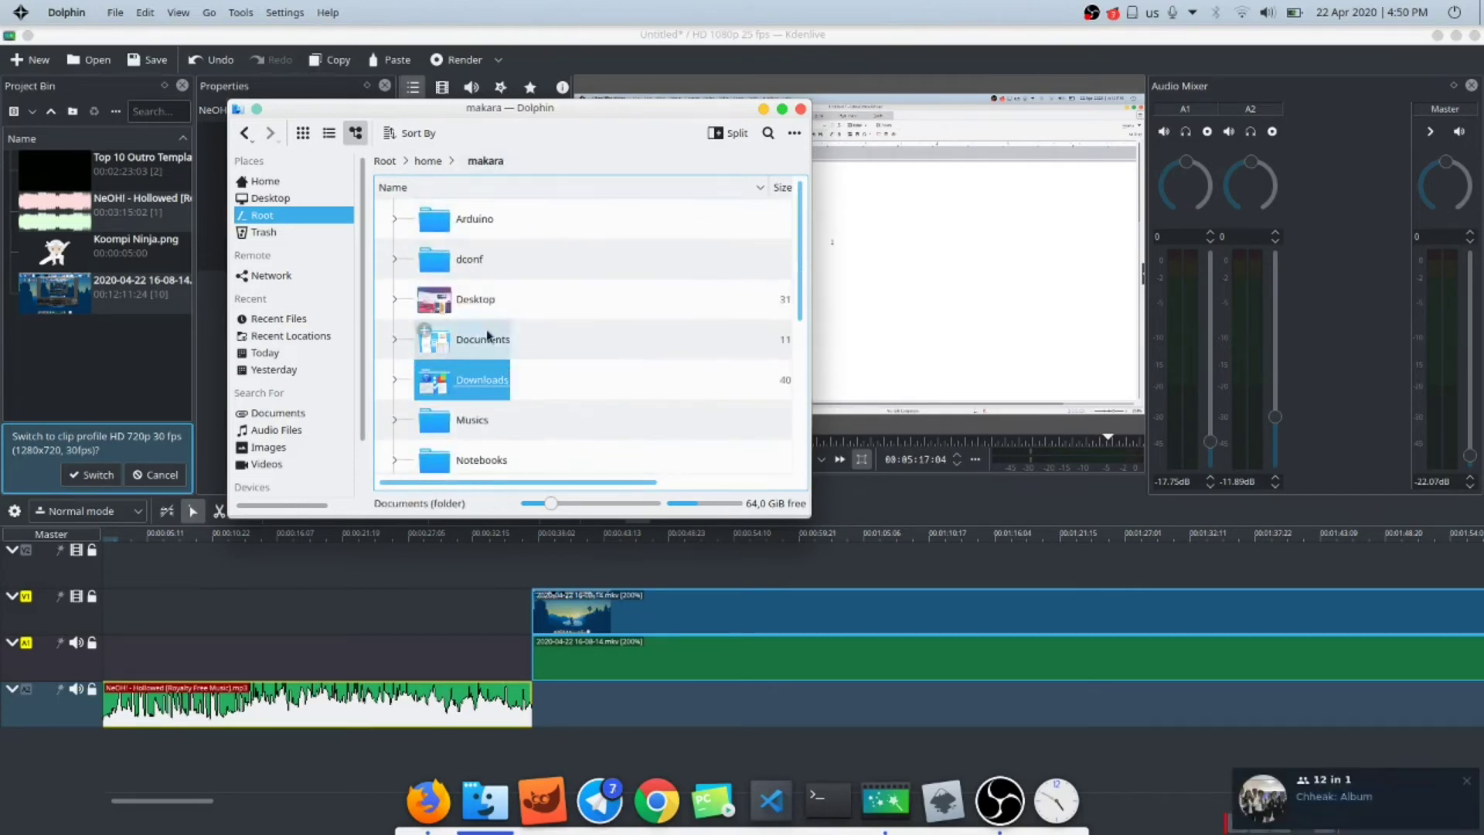
# - Add Atoms - 13232.mp4 from the First Video folder to track V1 directly before the recording
pyautogui.scroll(-3, 470, 421)
pyautogui.click(464, 371)
pyautogui.scroll(3, 495, 371)
pyautogui.scroll(-1, 510, 365)
pyautogui.scroll(2, 510, 366)
pyautogui.click(475, 228)
pyautogui.scroll(-3, 481, 266)
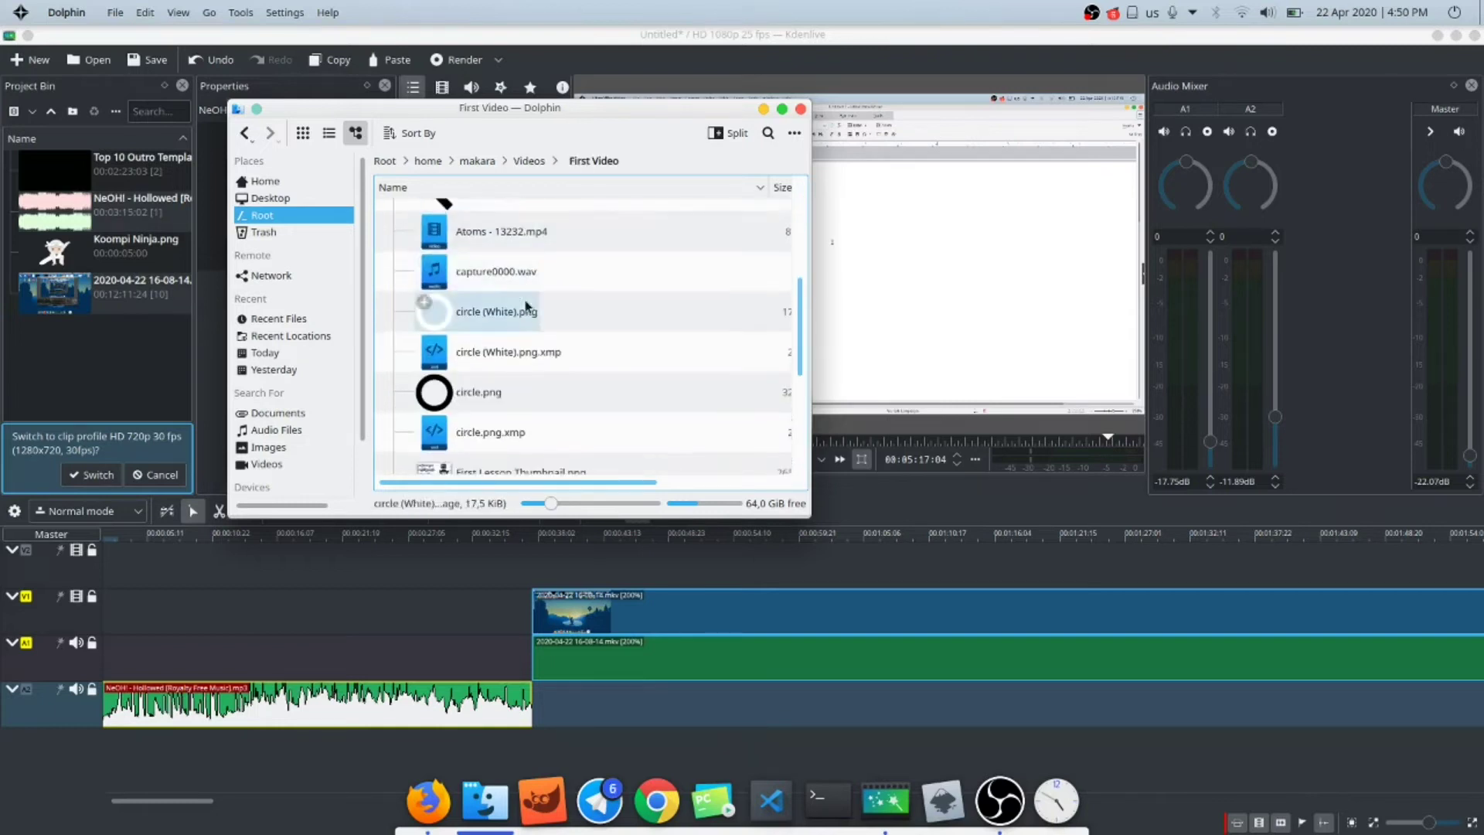
pyautogui.moveTo(494, 223); pyautogui.dragTo(509, 659)
# - Lengthen the music clip on track A2 and move it to start together with the Atoms clip
pyautogui.click(246, 514)
pyautogui.click(255, 583)
pyautogui.click(194, 512)
pyautogui.moveTo(106, 705); pyautogui.dragTo(385, 746)
pyautogui.moveTo(552, 693); pyautogui.dragTo(864, 712)
pyautogui.moveTo(616, 713); pyautogui.dragTo(763, 715)
pyautogui.moveTo(531, 713); pyautogui.dragTo(249, 707)
pyautogui.moveTo(311, 701); pyautogui.dragTo(445, 700)
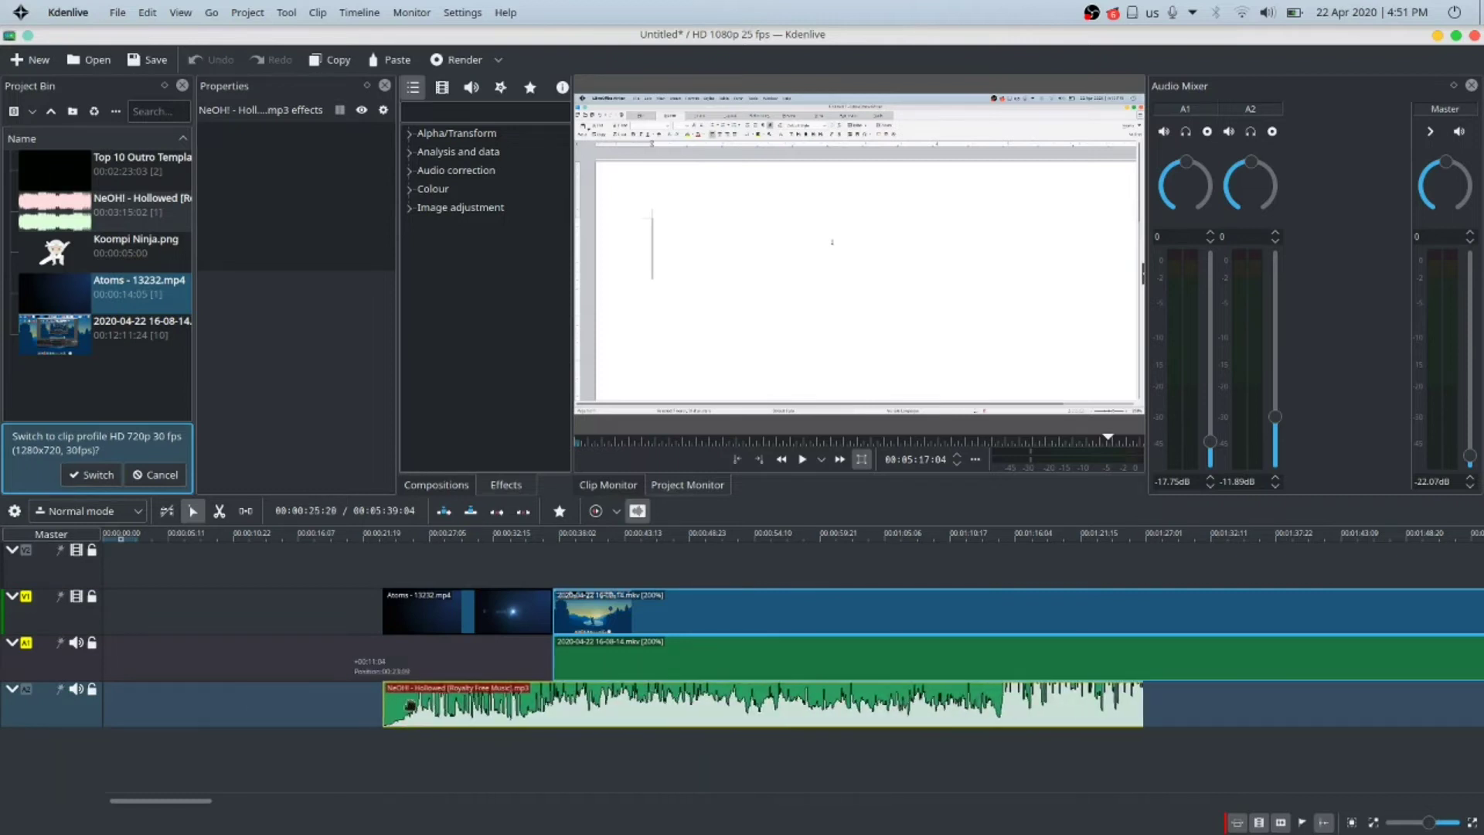
# - Trim the music clip's end to the recording's start and shift all clips to the timeline's beginning with the spacer tool
pyautogui.moveTo(1142, 699); pyautogui.dragTo(551, 703)
pyautogui.moveTo(431, 615); pyautogui.dragTo(158, 592)
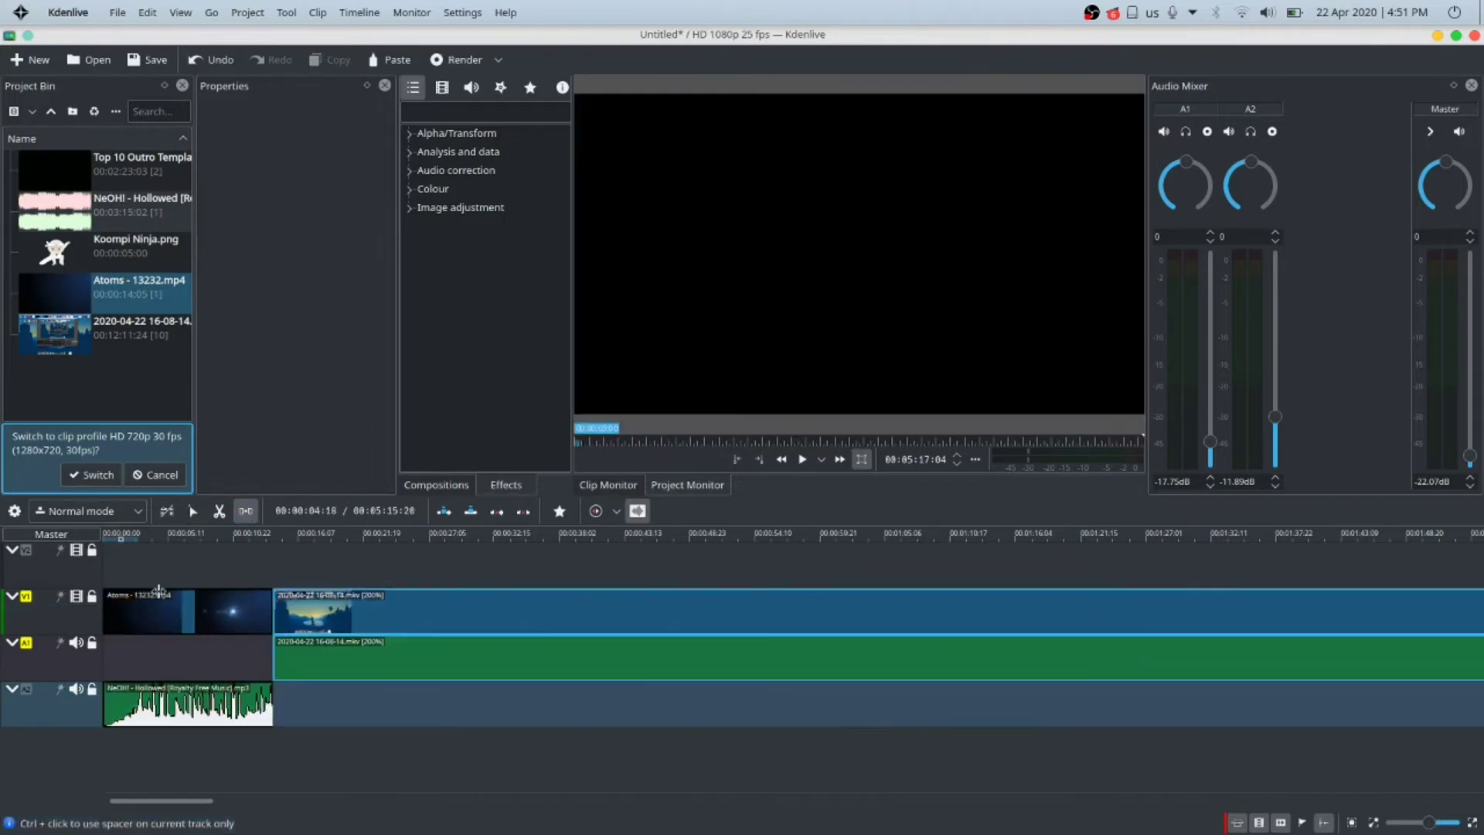
# - Open the Koompi Ninja.png bin clip for editing in GIMP
pyautogui.click(65, 259)
pyautogui.rightClick(65, 258)
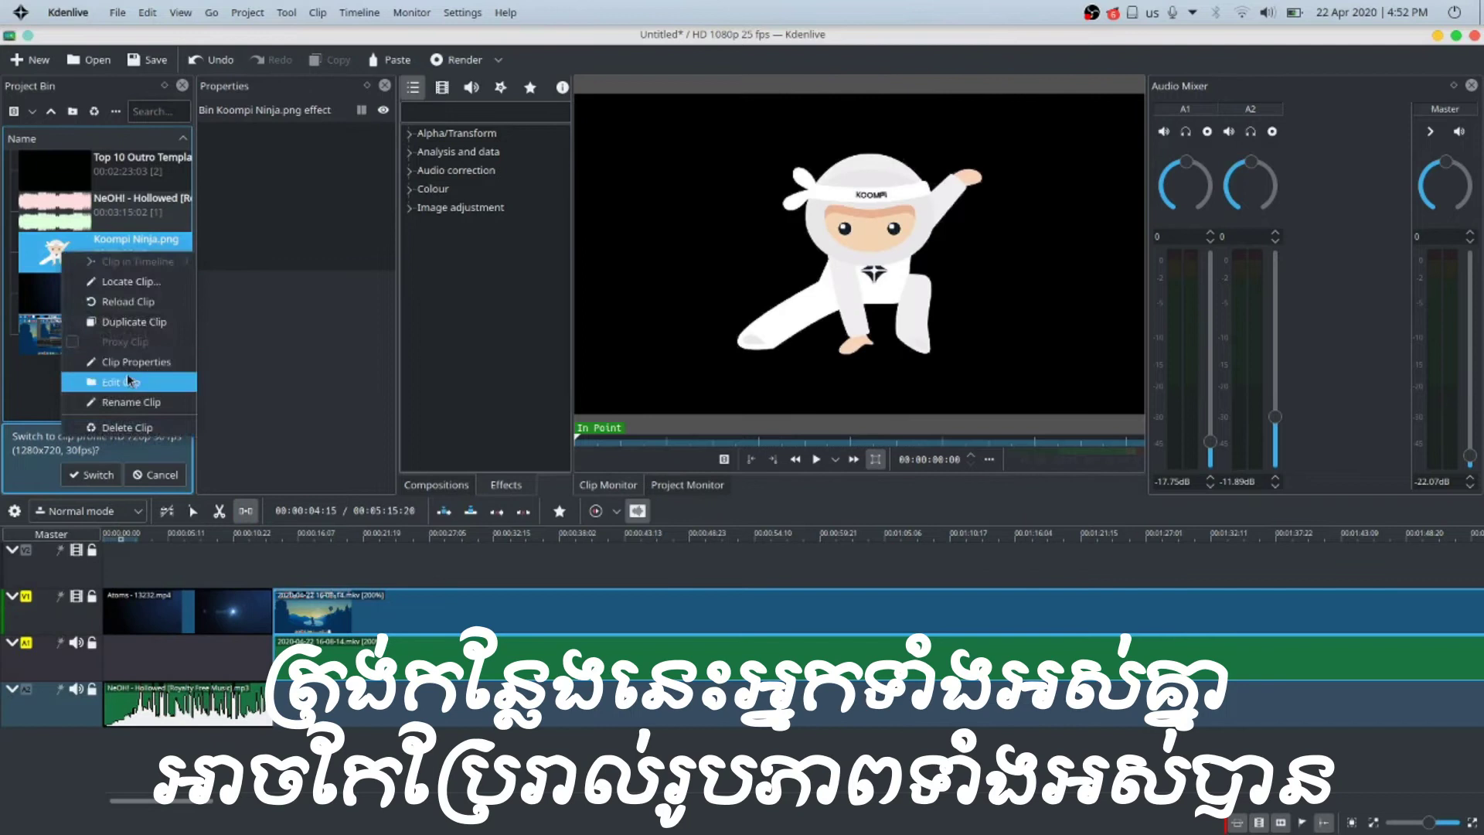
pyautogui.click(131, 240)
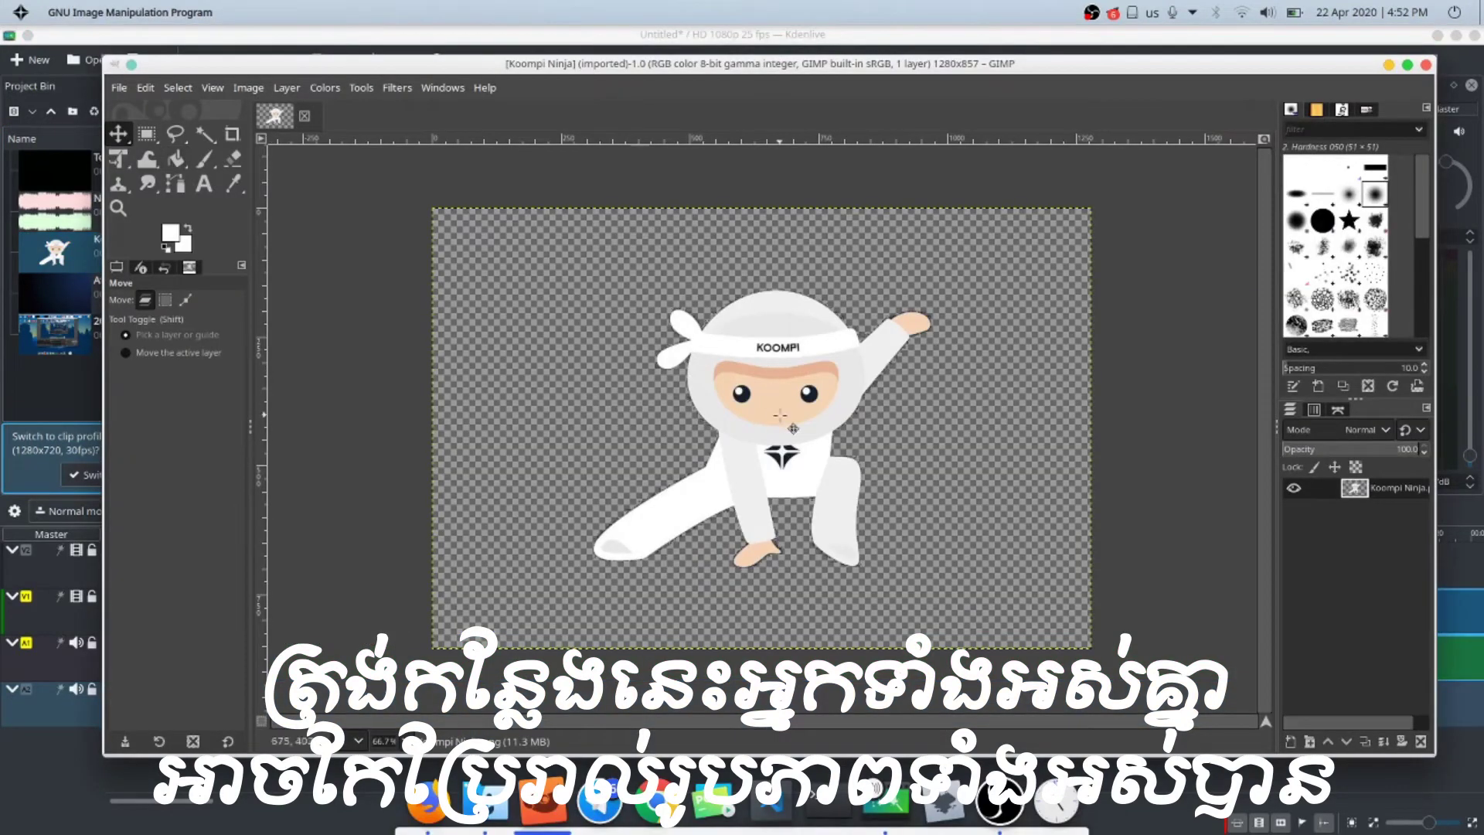
# - Add the text "សាលាគម្ពីរ" above the ninja in the Taprom font at a size of 150 px
pyautogui.click(203, 184)
pyautogui.click(491, 277)
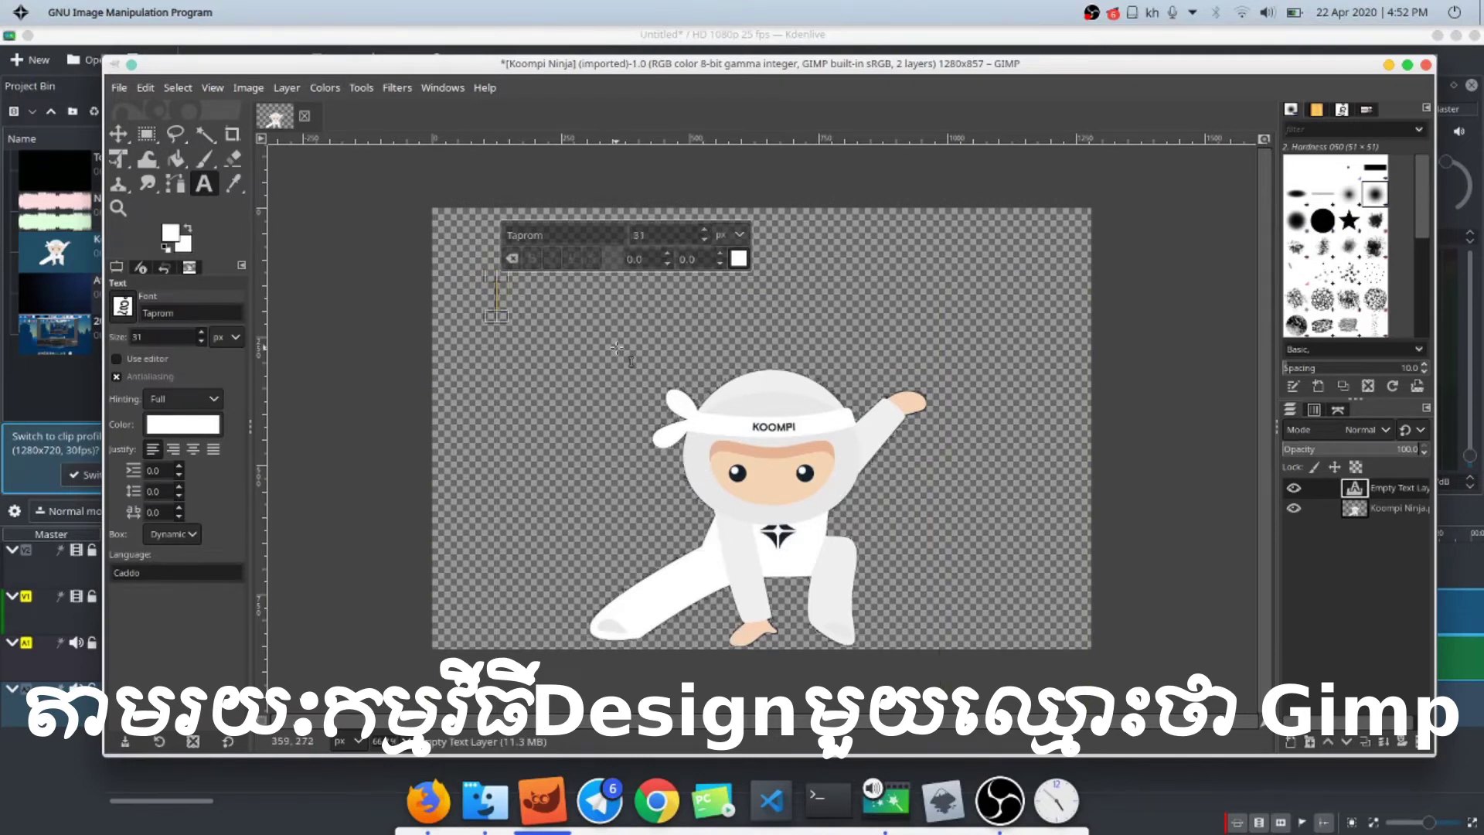
pyautogui.click(501, 296)
pyautogui.write('សកម្')
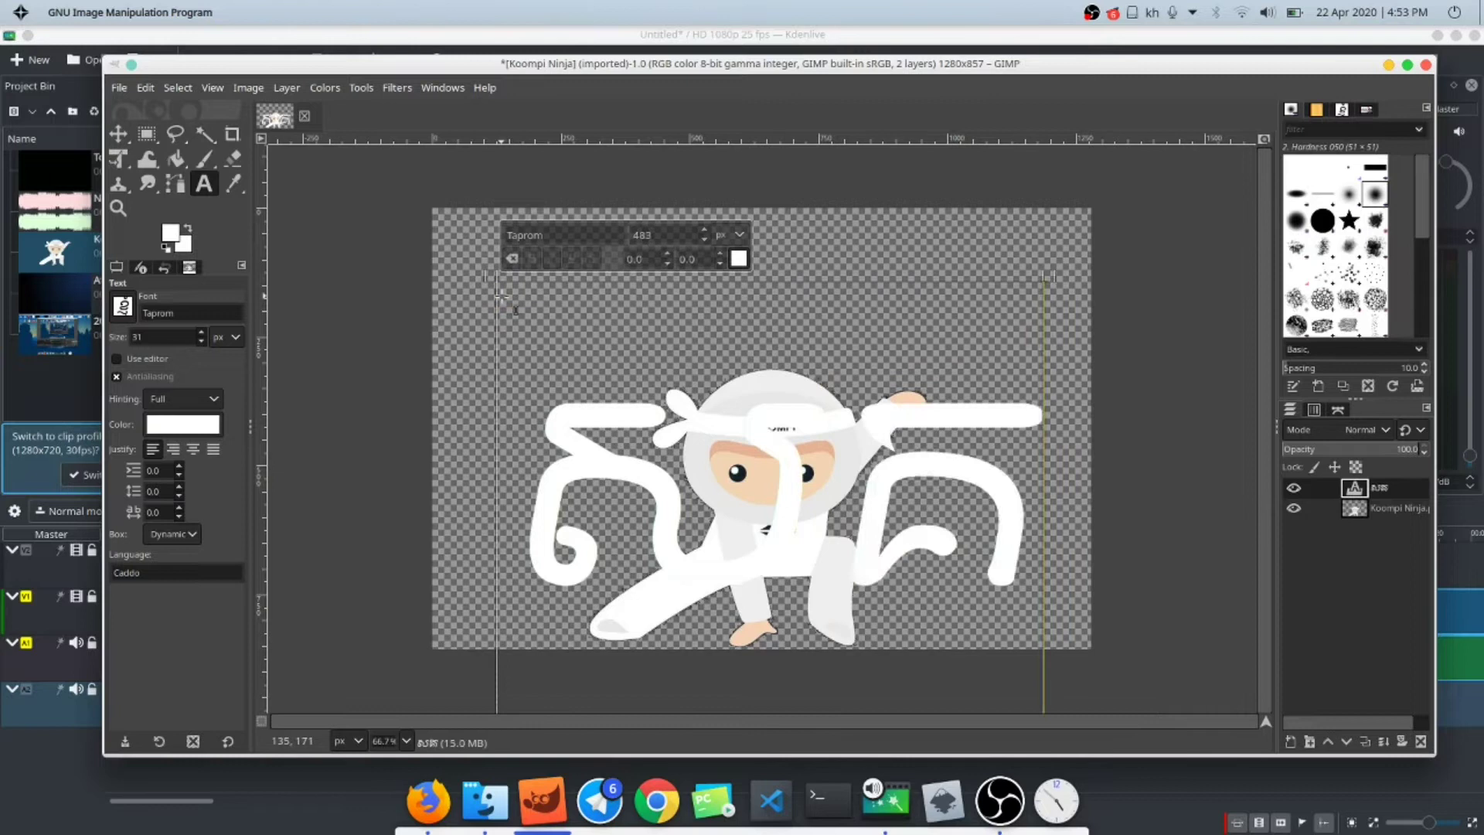
pyautogui.press('BackSpace')
pyautogui.press('BackSpace')
pyautogui.press('BackSpace')
pyautogui.press('BackSpace')
pyautogui.write('ស')
pyautogui.click(704, 231)
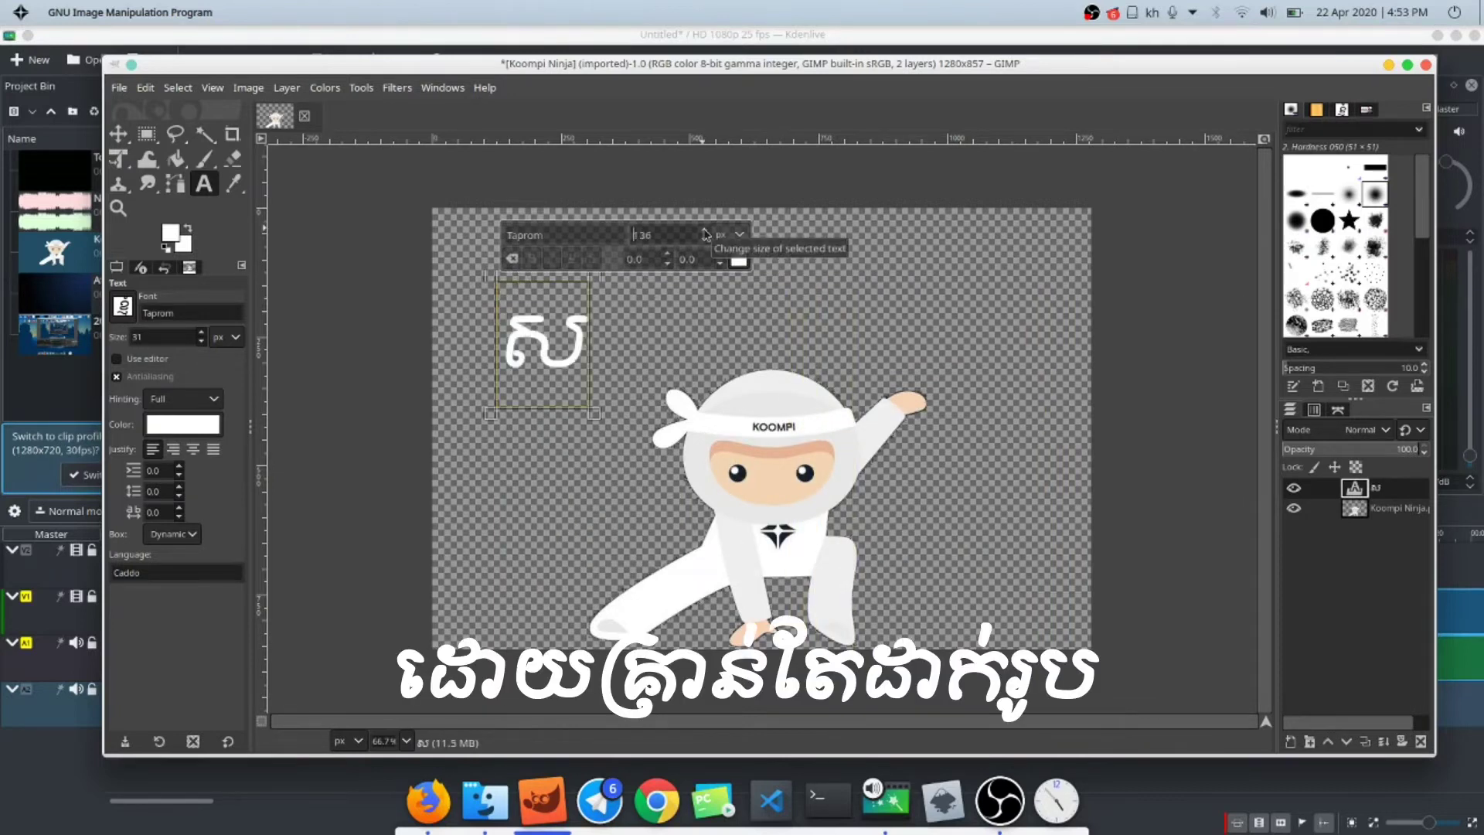
pyautogui.write('ាលាក')
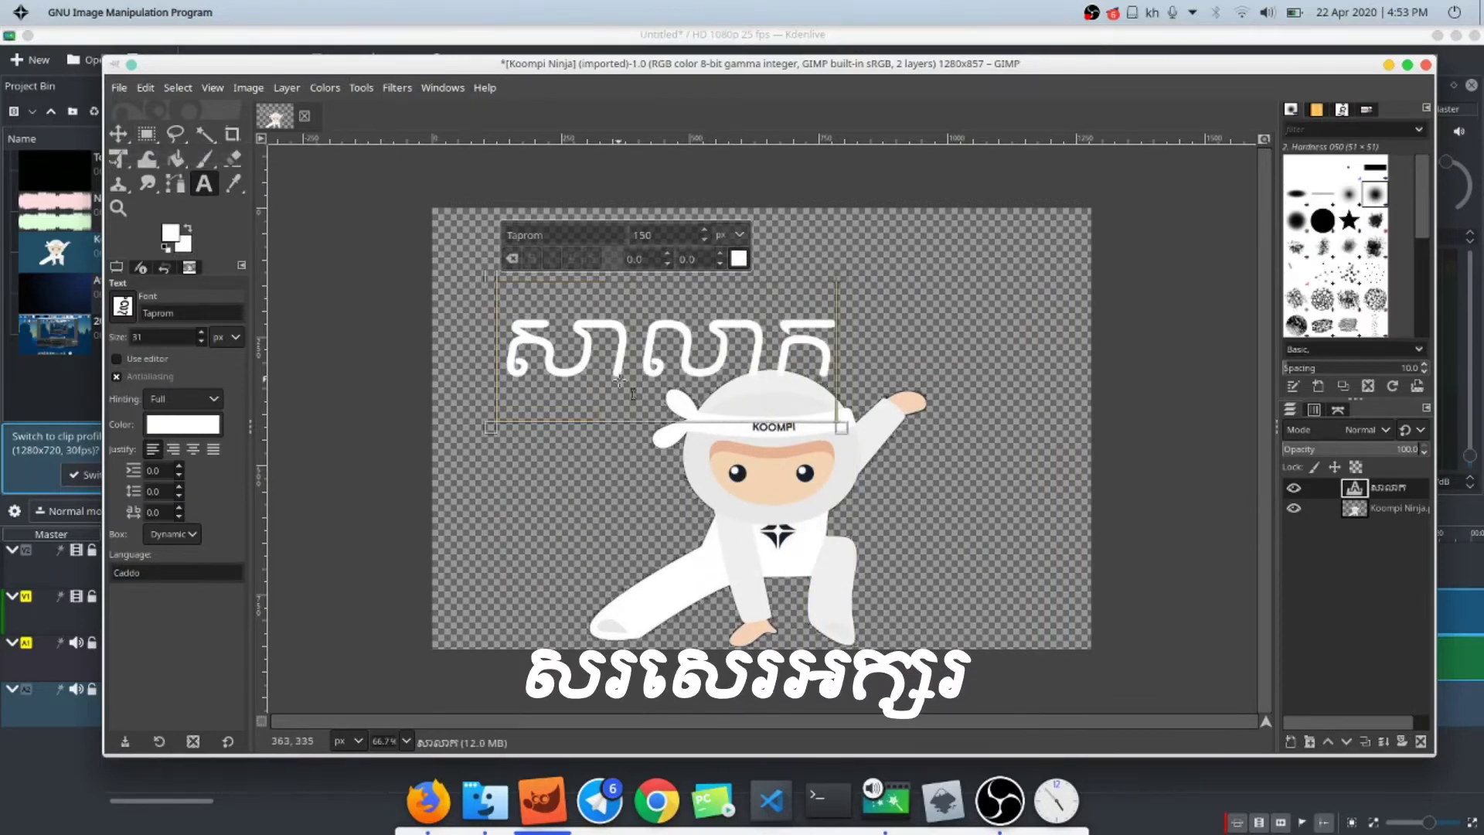
# - Move the text layer to sit above the ninja's head and maximize the GIMP window
pyautogui.click(119, 137)
pyautogui.moveTo(682, 346); pyautogui.dragTo(733, 325)
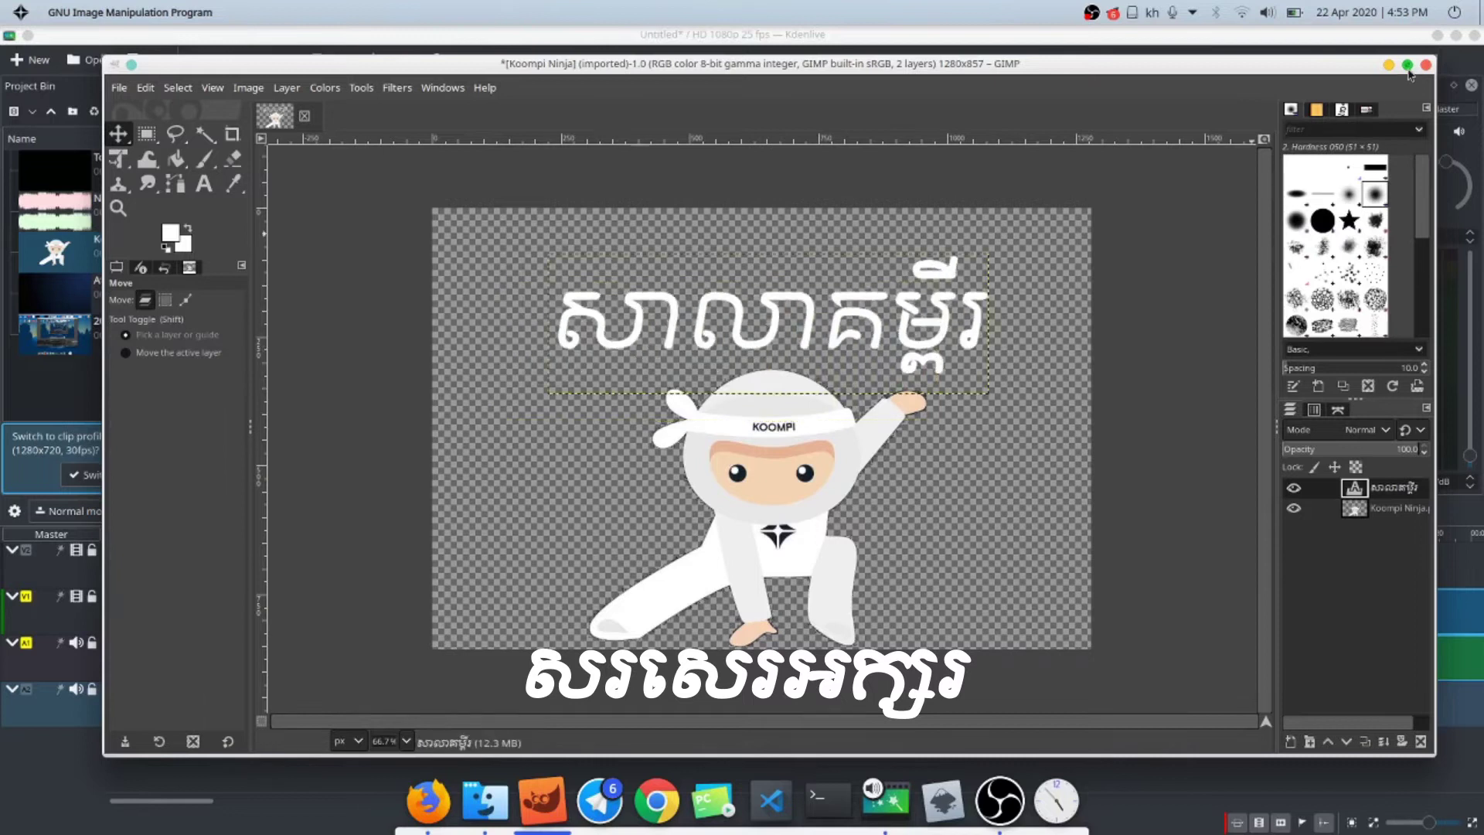
pyautogui.click(1408, 65)
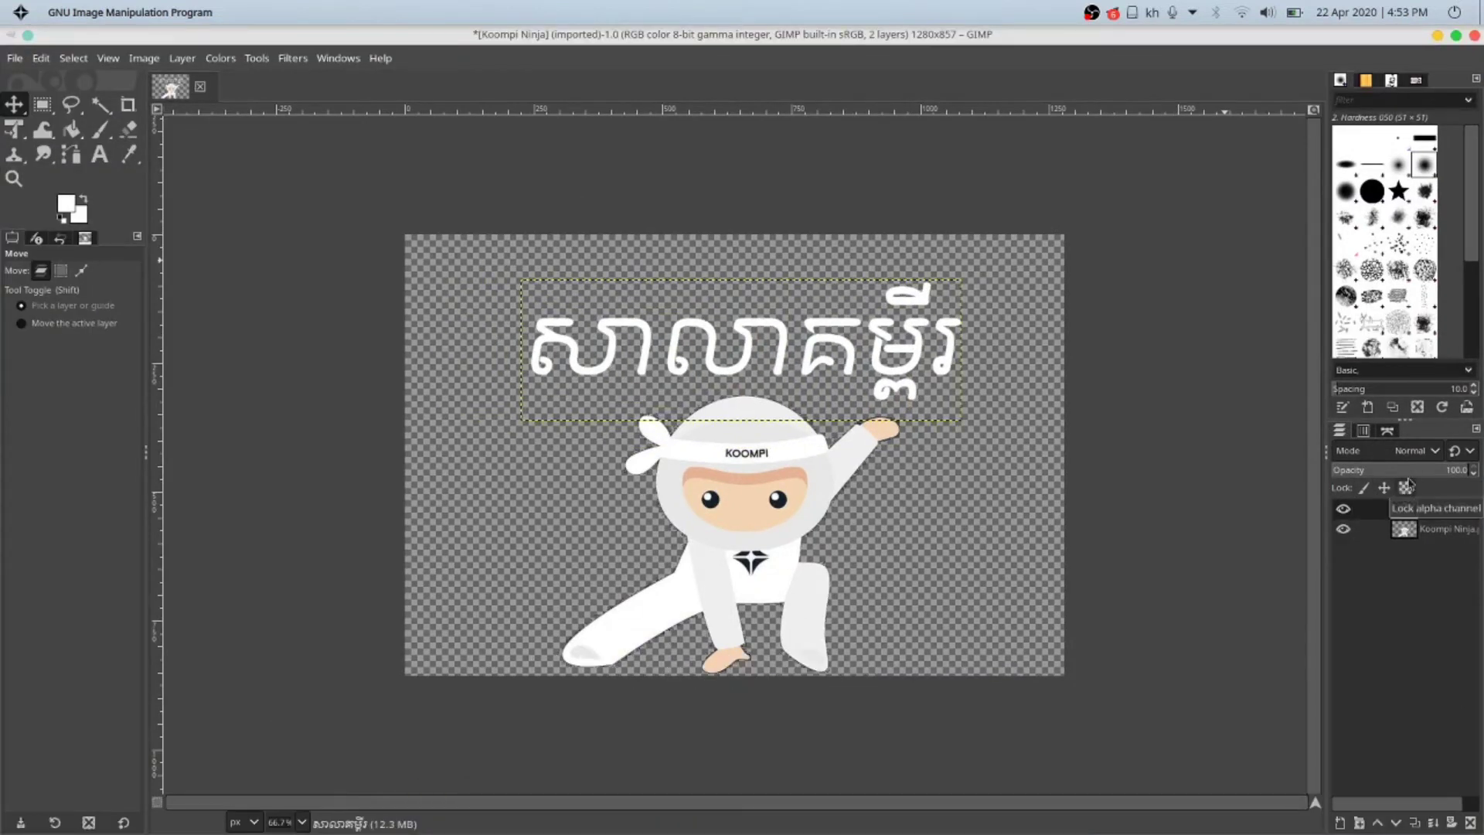
pyautogui.moveTo(793, 361); pyautogui.dragTo(799, 361)
pyautogui.click(39, 59)
pyautogui.click(371, 201)
pyautogui.moveTo(708, 358); pyautogui.dragTo(682, 358)
# - Make the whole text bold and reposition it centrally above the ninja
pyautogui.click(100, 155)
pyautogui.doubleClick(688, 358)
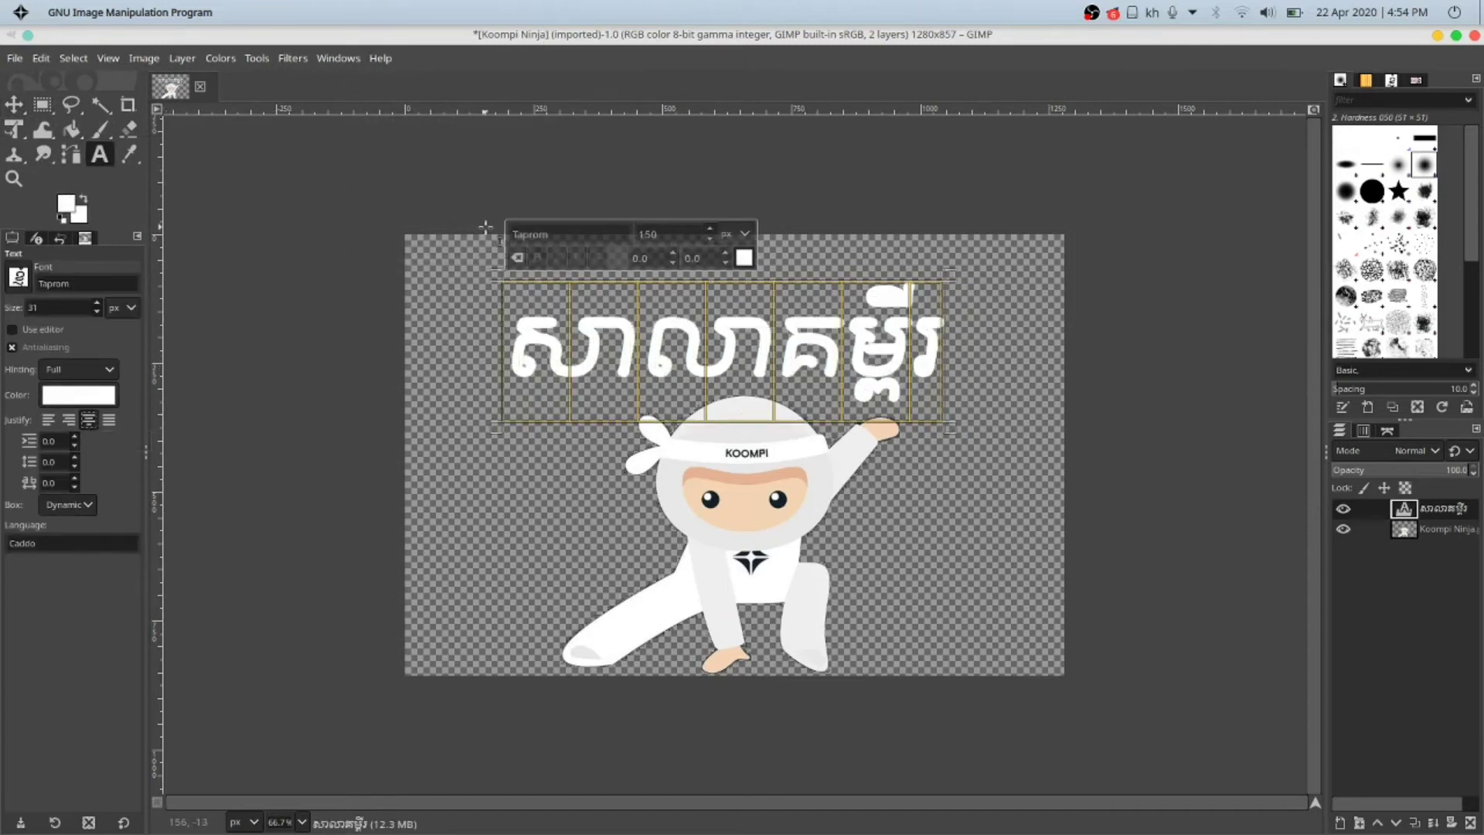
pyautogui.press('m')
pyautogui.moveTo(690, 354); pyautogui.dragTo(706, 340)
# - Export the image as Koompi Ninja 1.png into the First Video folder inside Videos, using the default PNG options
pyautogui.click(14, 59)
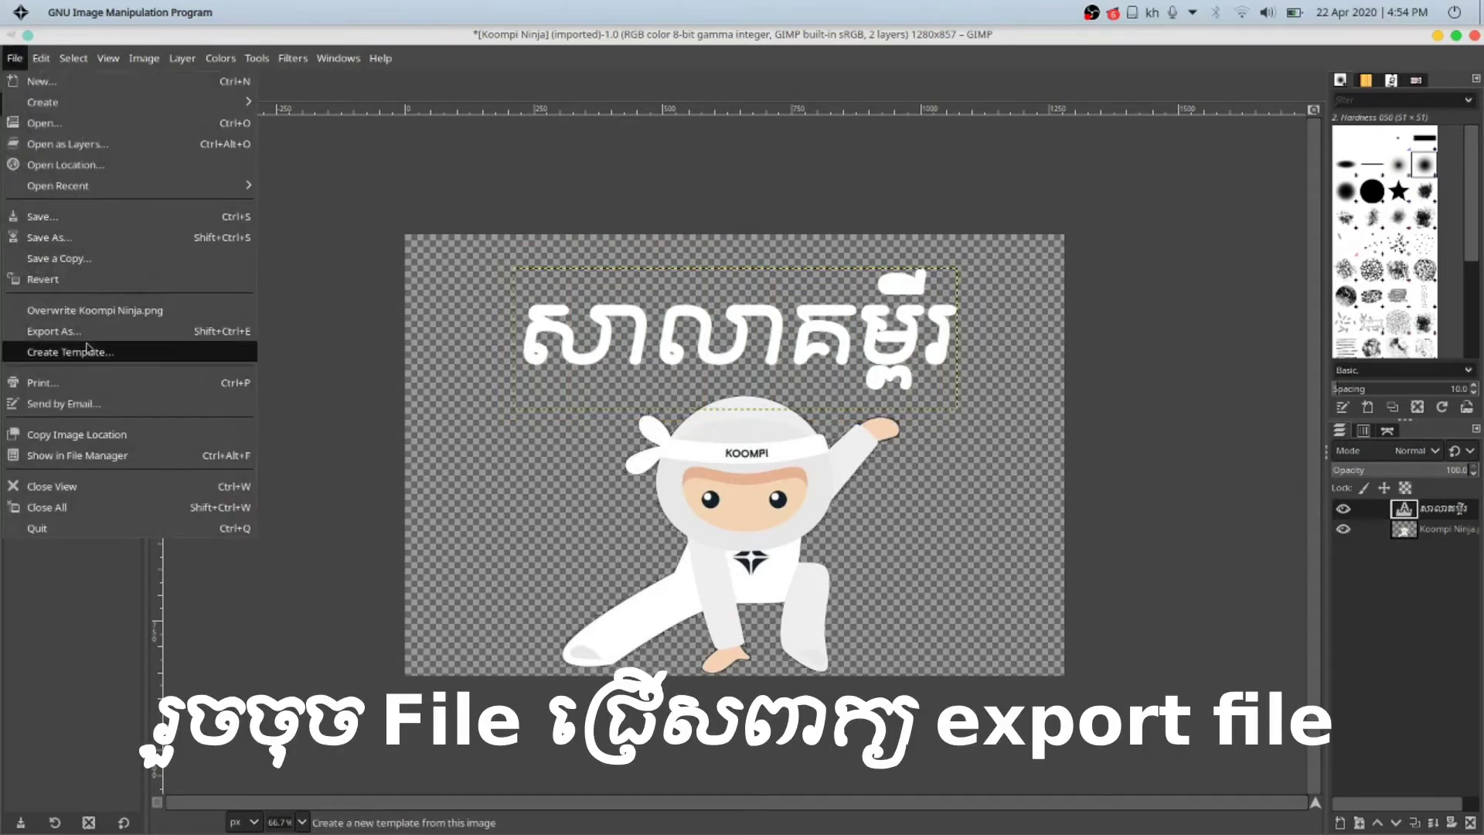
pyautogui.click(91, 343)
pyautogui.hotkey('alt', 'shift')
pyautogui.write('1')
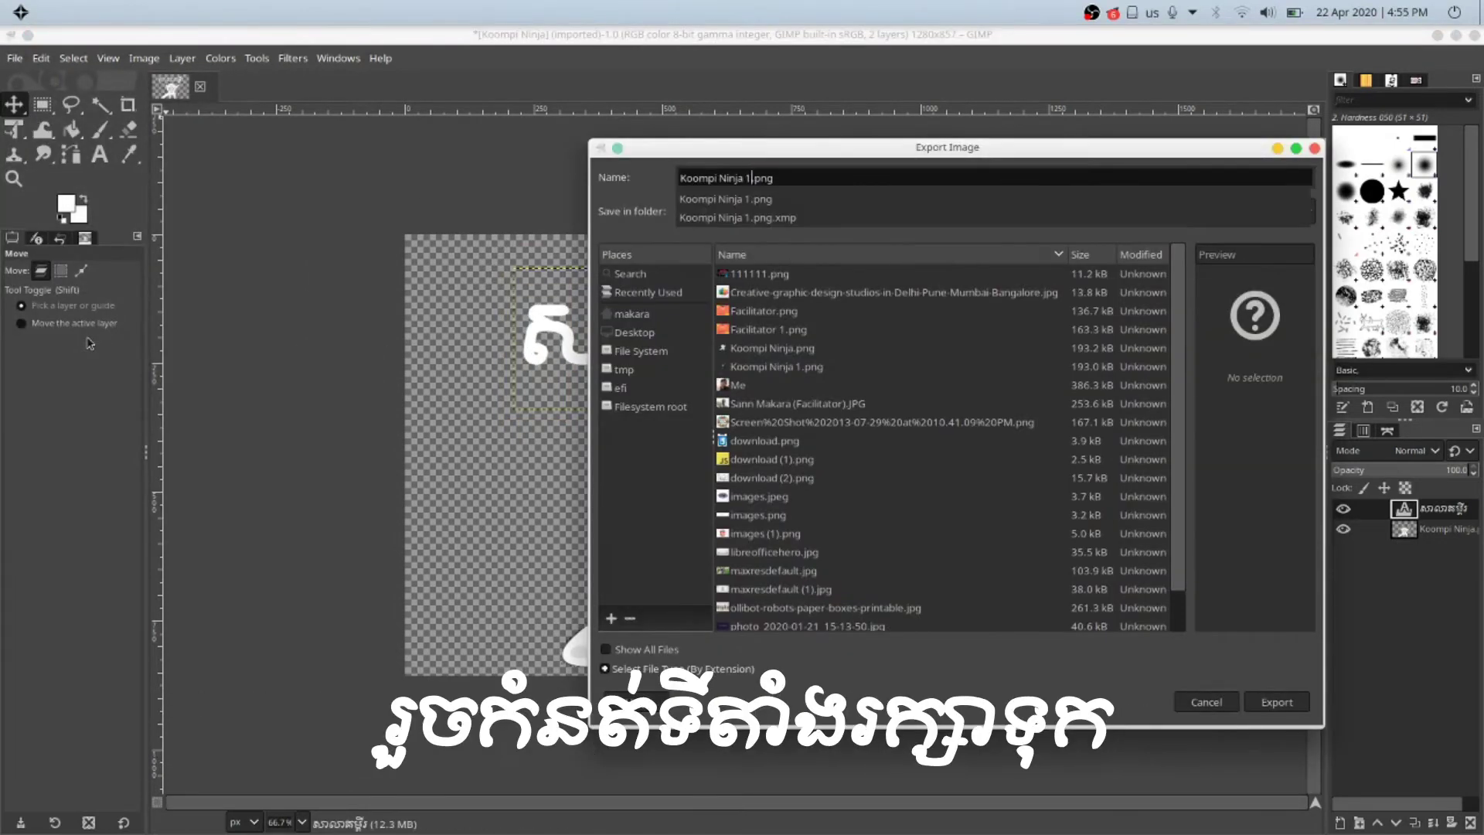
pyautogui.click(636, 319)
pyautogui.click(636, 317)
pyautogui.doubleClick(745, 422)
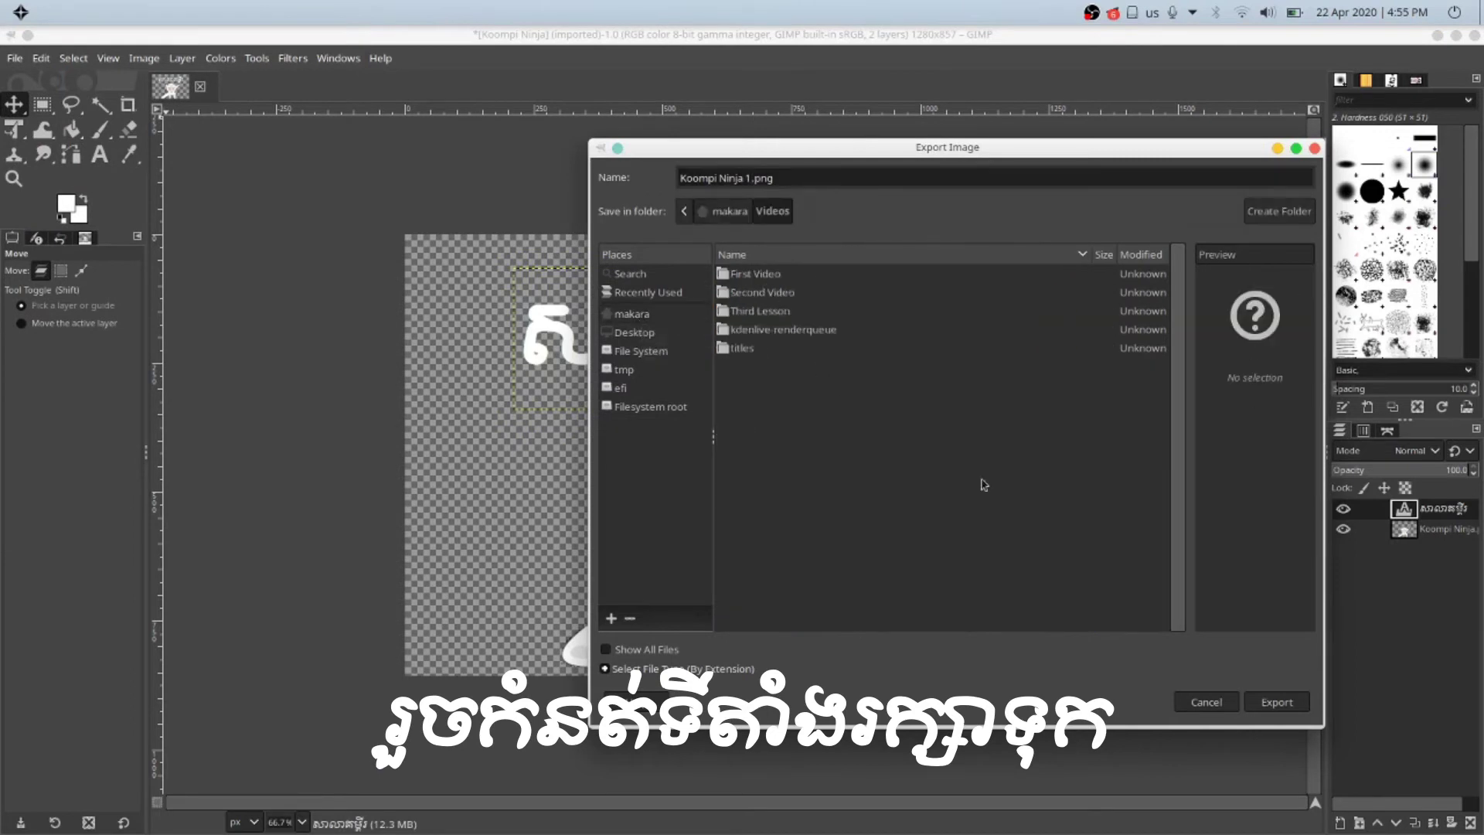
pyautogui.doubleClick(750, 280)
pyautogui.click(1277, 702)
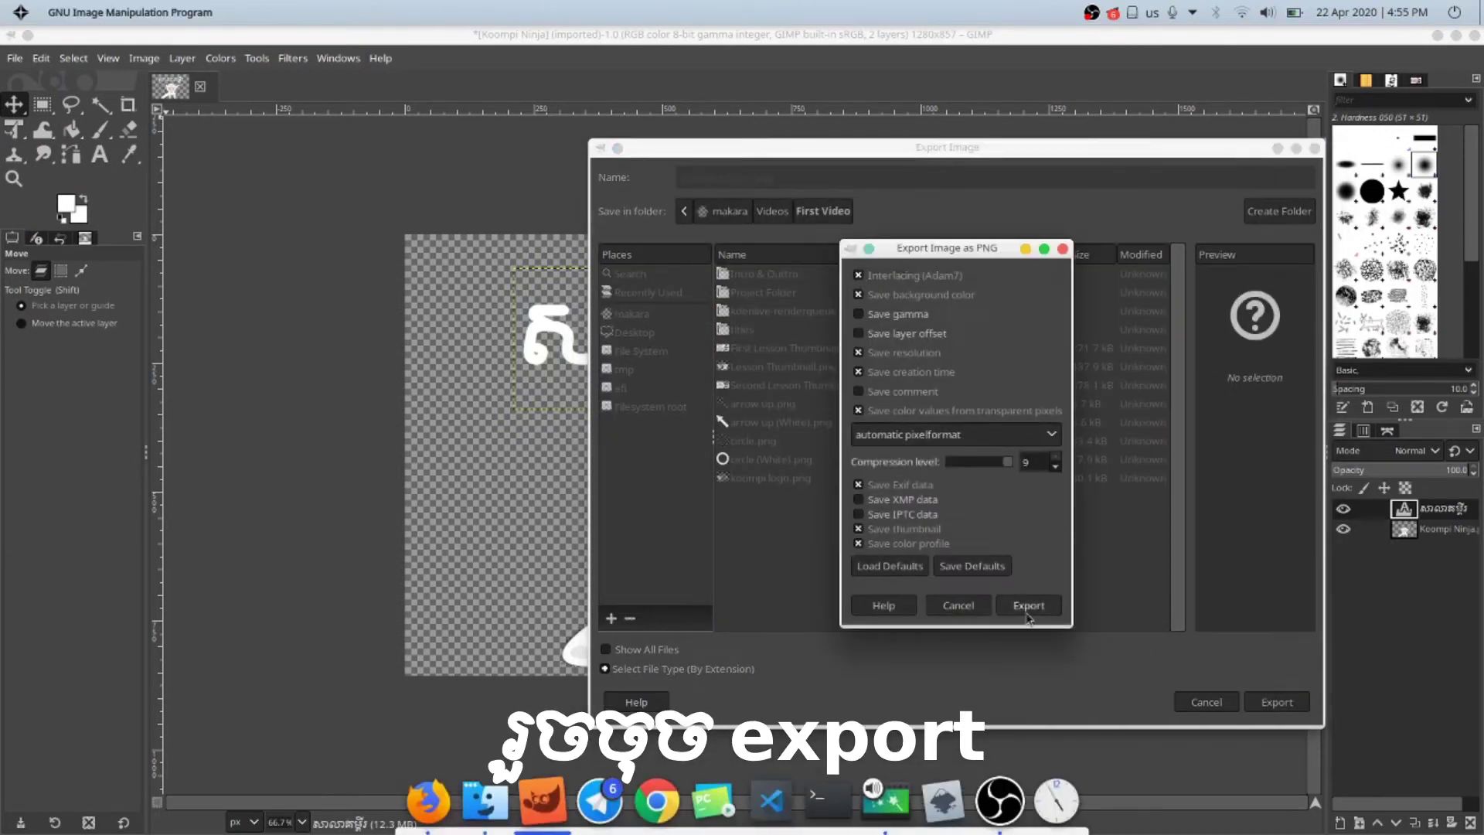
pyautogui.click(1029, 607)
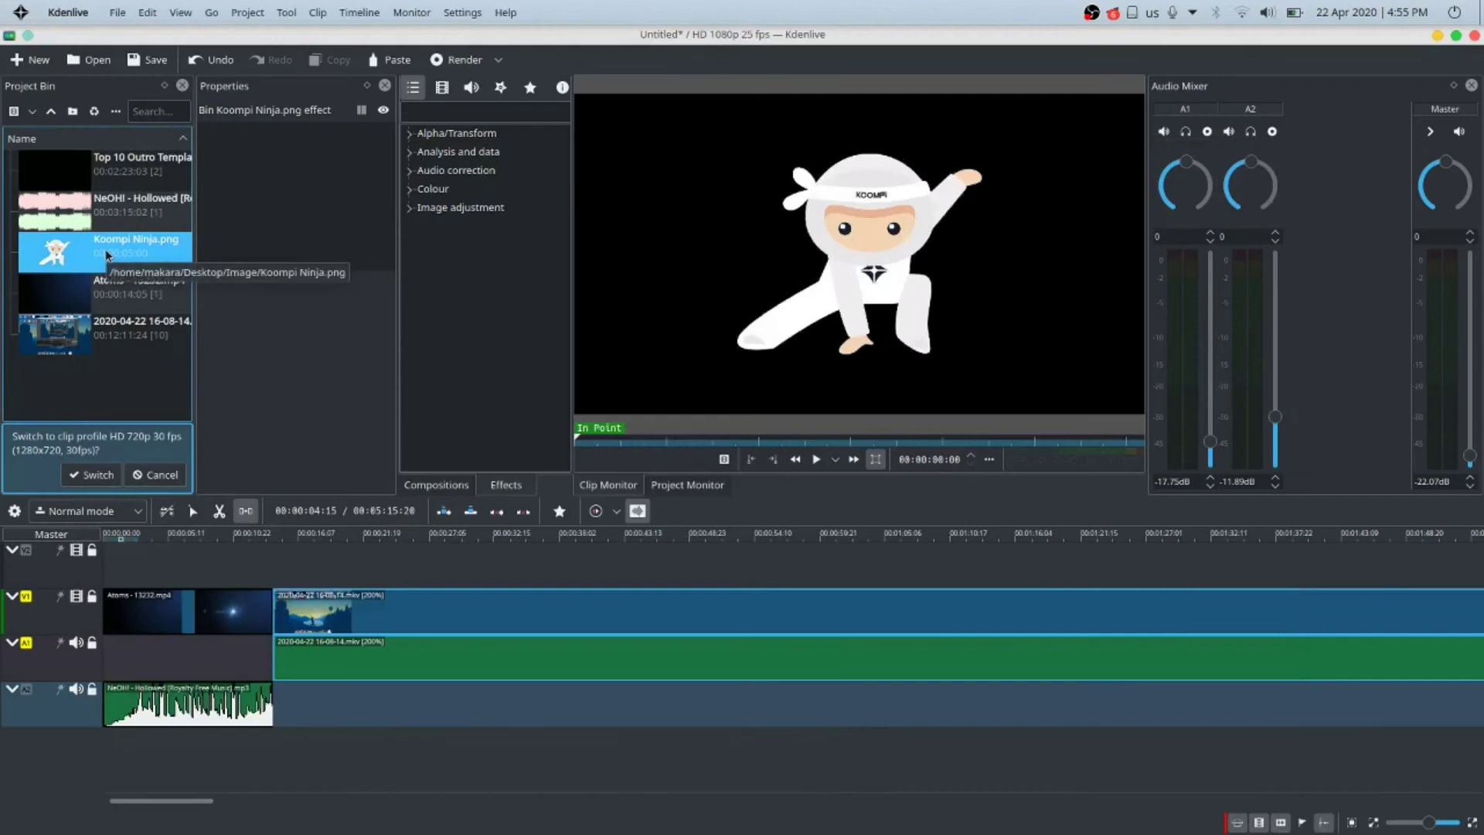
# - Replace the Koompi Ninja.png clip in Kdenlive's project bin with Koompi Ninja 1.png from the First Video folder
pyautogui.press('Delete')
pyautogui.click(485, 800)
pyautogui.click(263, 215)
pyautogui.click(474, 379)
pyautogui.click(475, 220)
pyautogui.scroll(-5, 497, 385)
pyautogui.click(478, 383)
pyautogui.click(481, 219)
pyautogui.scroll(-8, 484, 309)
pyautogui.moveTo(499, 334); pyautogui.dragTo(101, 352)
pyautogui.click(100, 371)
# - Place Koompi Ninja 1.png on the video track above V1, ending where the recording starts, and play the opening
pyautogui.moveTo(65, 251); pyautogui.dragTo(196, 568)
pyautogui.press('space')
pyautogui.press('s')
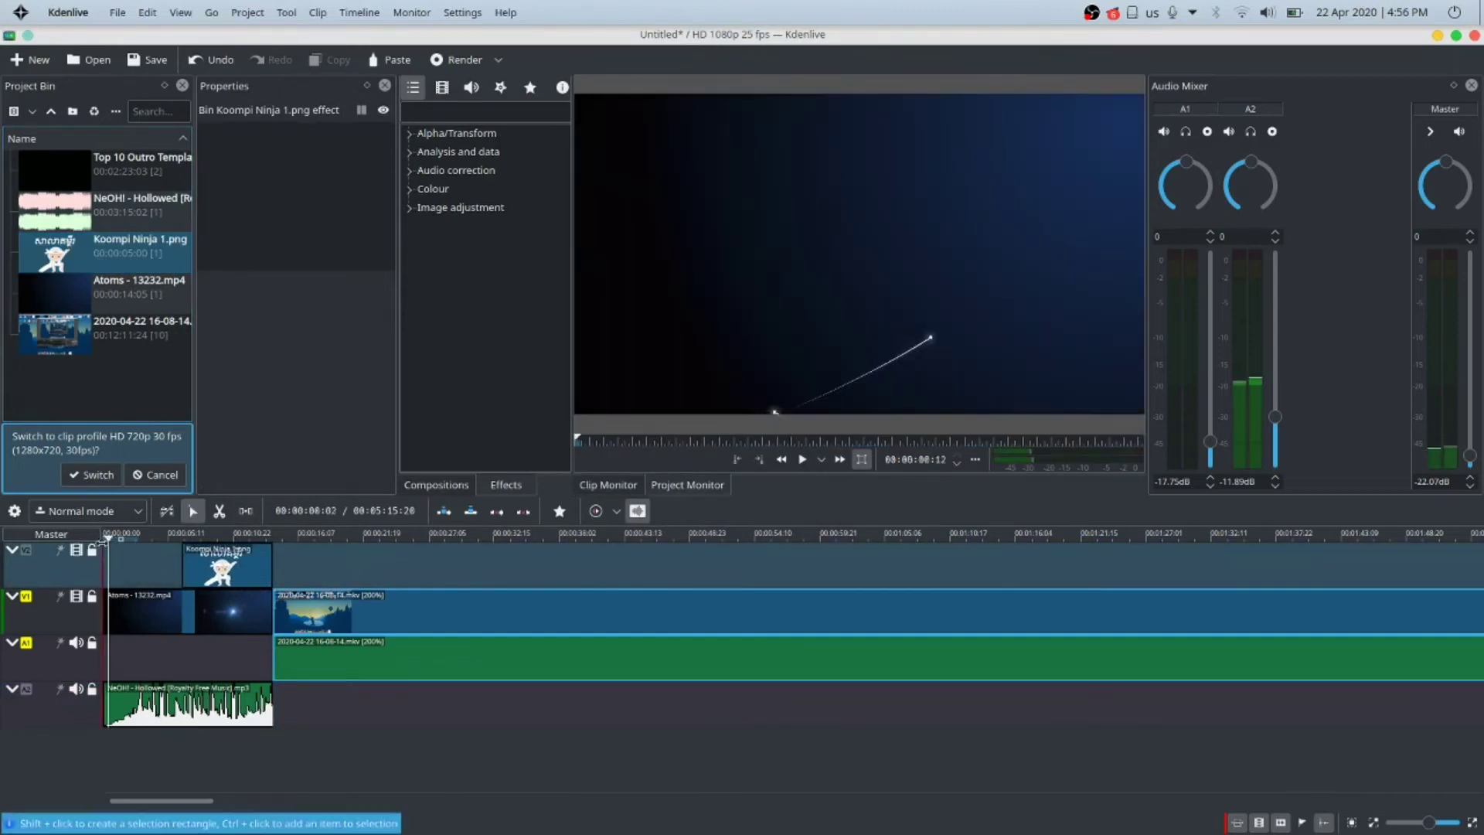
pyautogui.press('XF86AudioRaiseVolume')
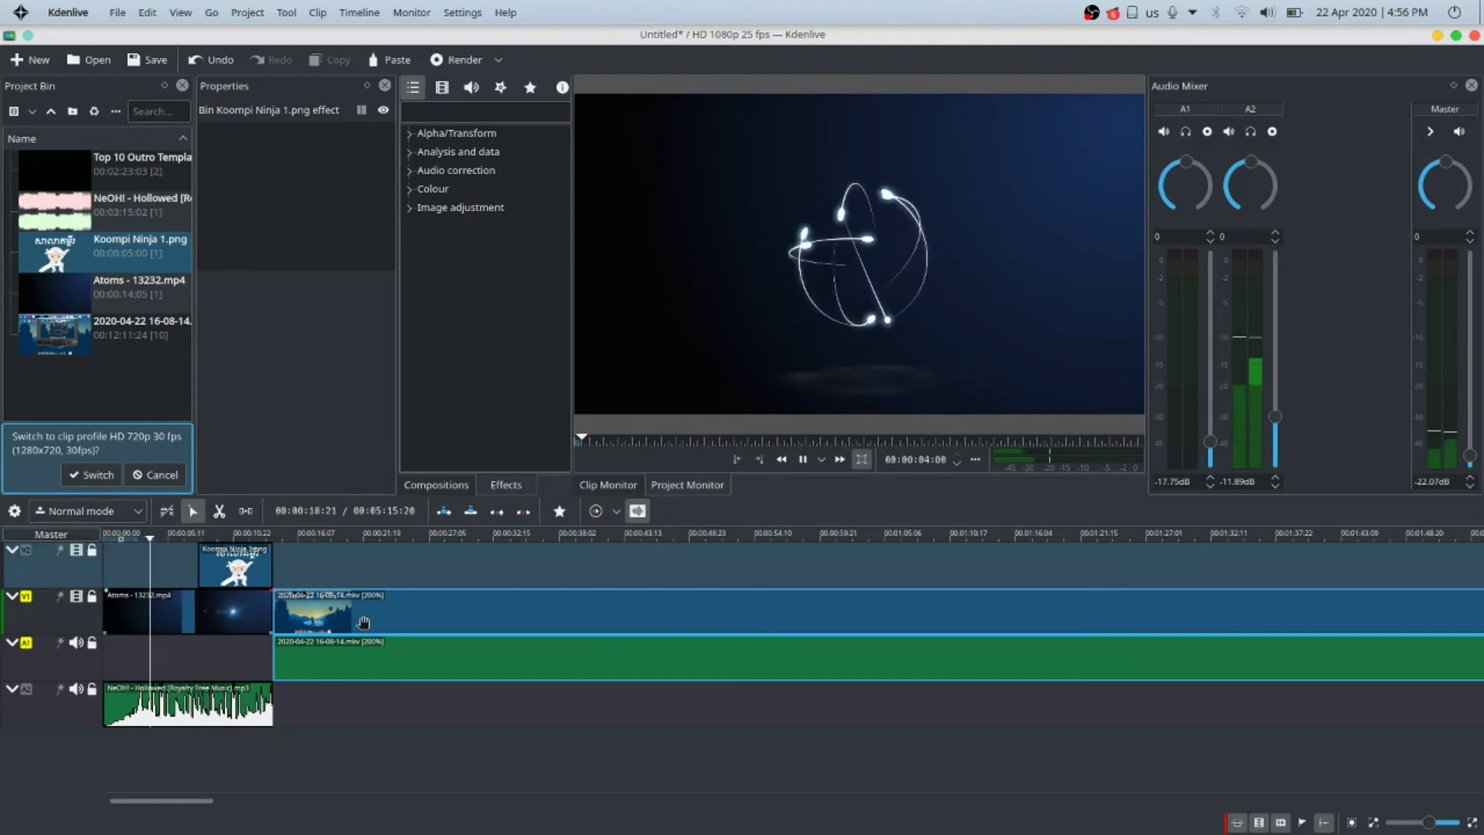
pyautogui.press('space')
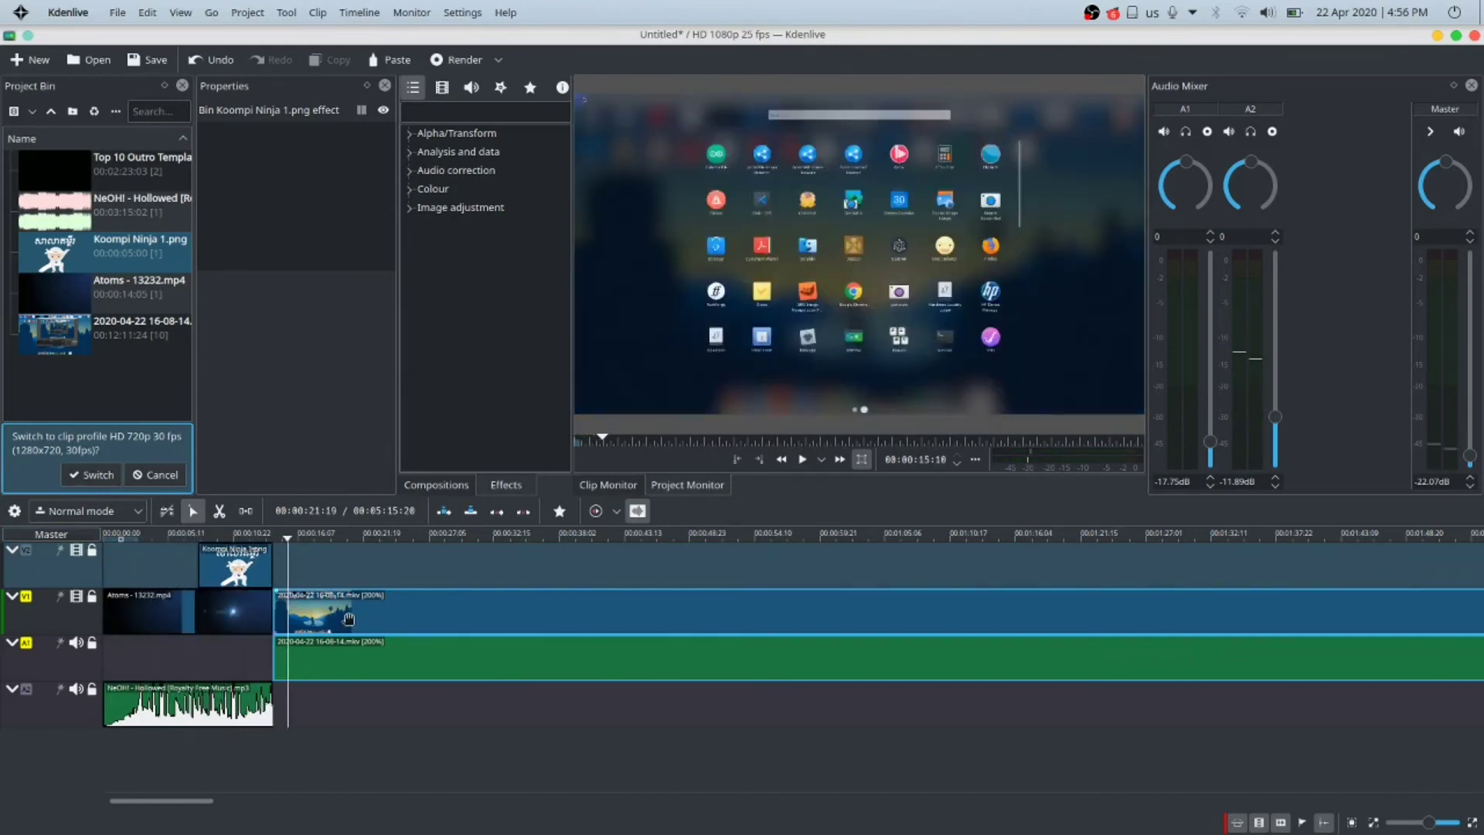
# - Add Wipe transitions to the end of the Atoms clip and the start of the recording, and play that section
pyautogui.scroll(-1, 267, 620)
pyautogui.click(250, 634)
pyautogui.click(259, 634)
pyautogui.click(159, 535)
pyautogui.press('space')
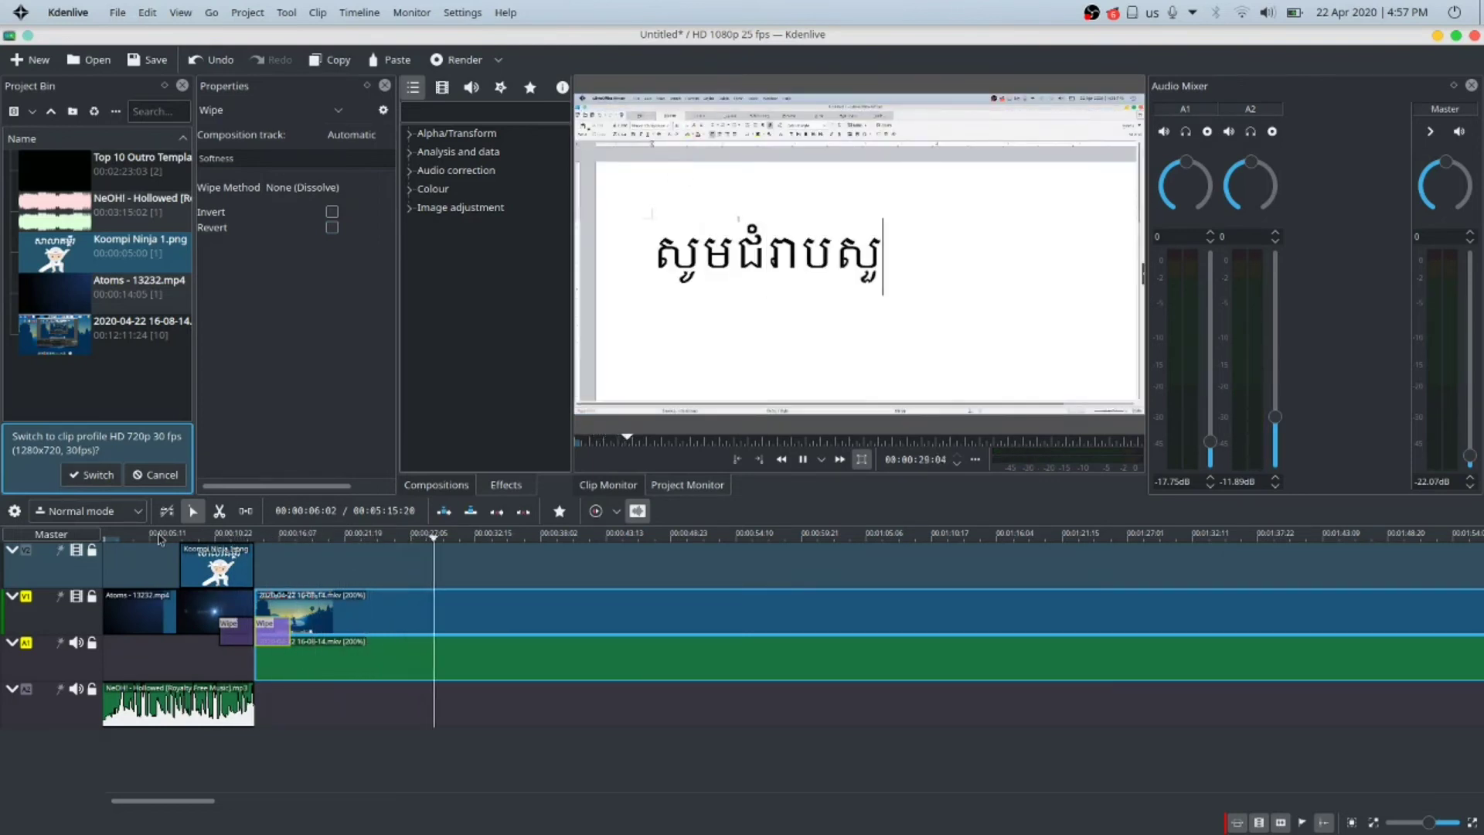
# - Listen to (Free) Non-Copyrighted Background Music!.mp3 from First Video's Intro & Outtro folder in VLC and close the player
pyautogui.click(483, 806)
pyautogui.click(532, 161)
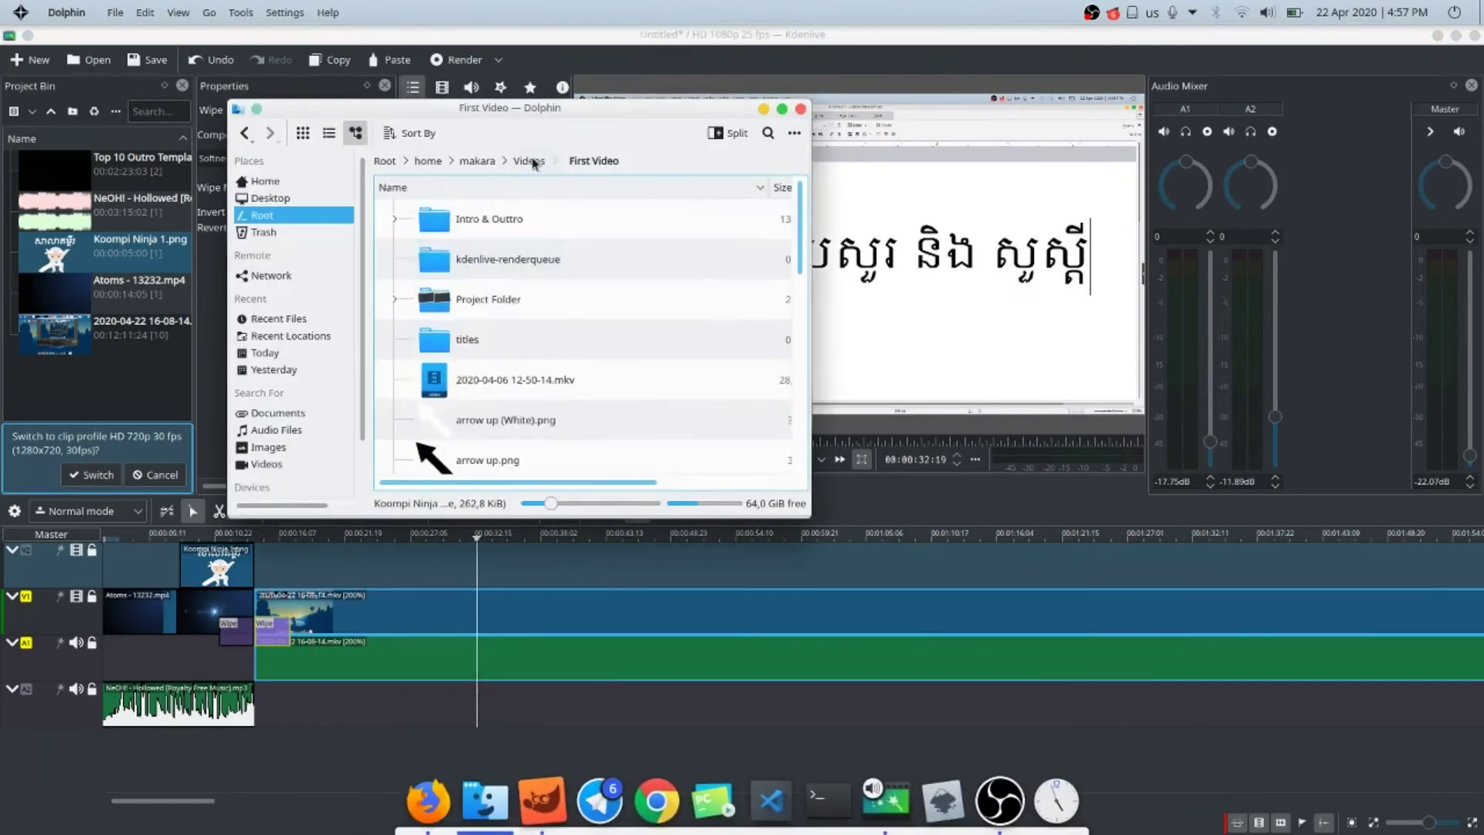
pyautogui.doubleClick(480, 224)
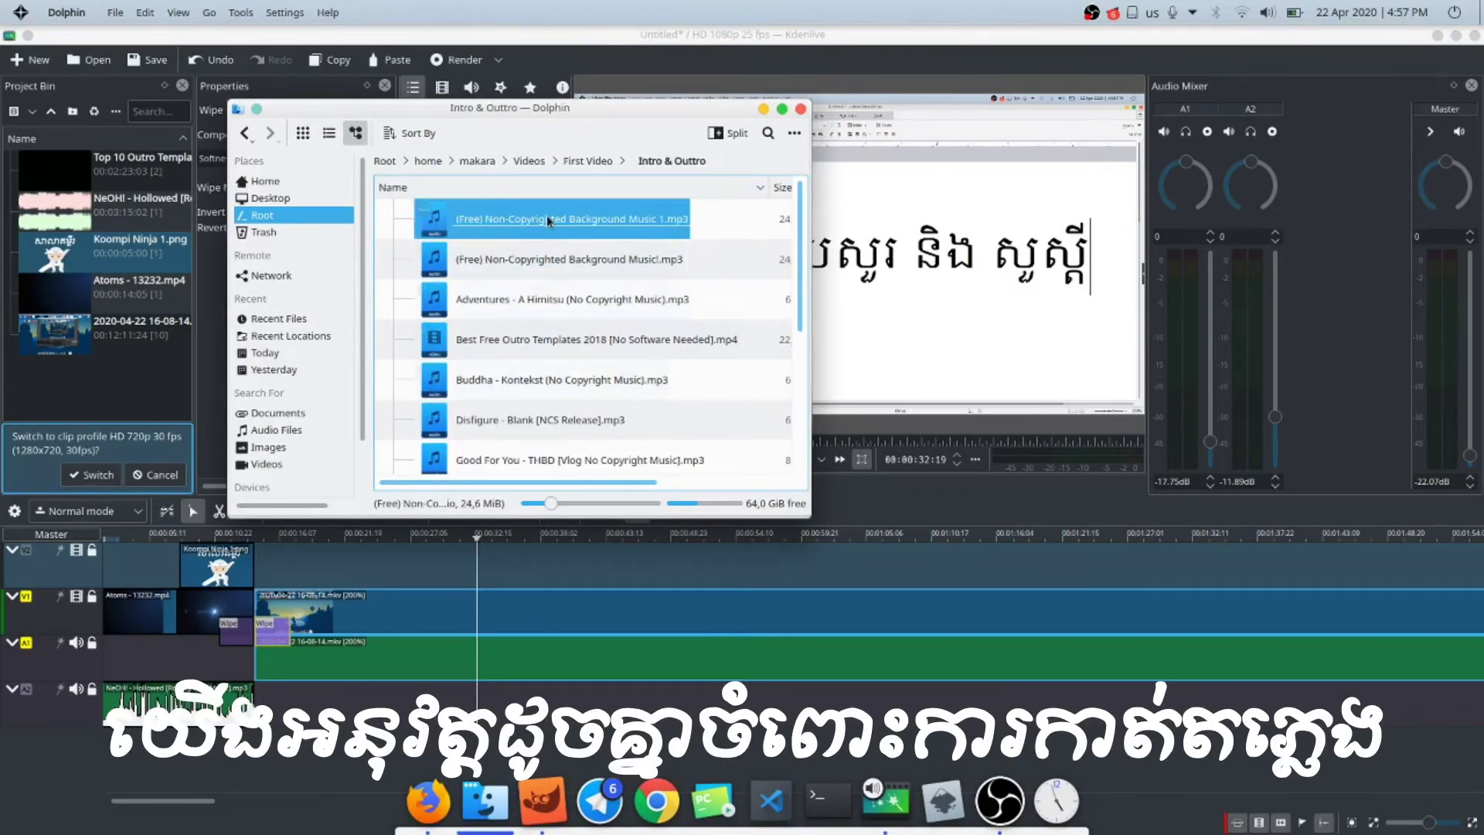
pyautogui.rightClick(568, 266)
pyautogui.moveTo(751, 298)
pyautogui.click(862, 296)
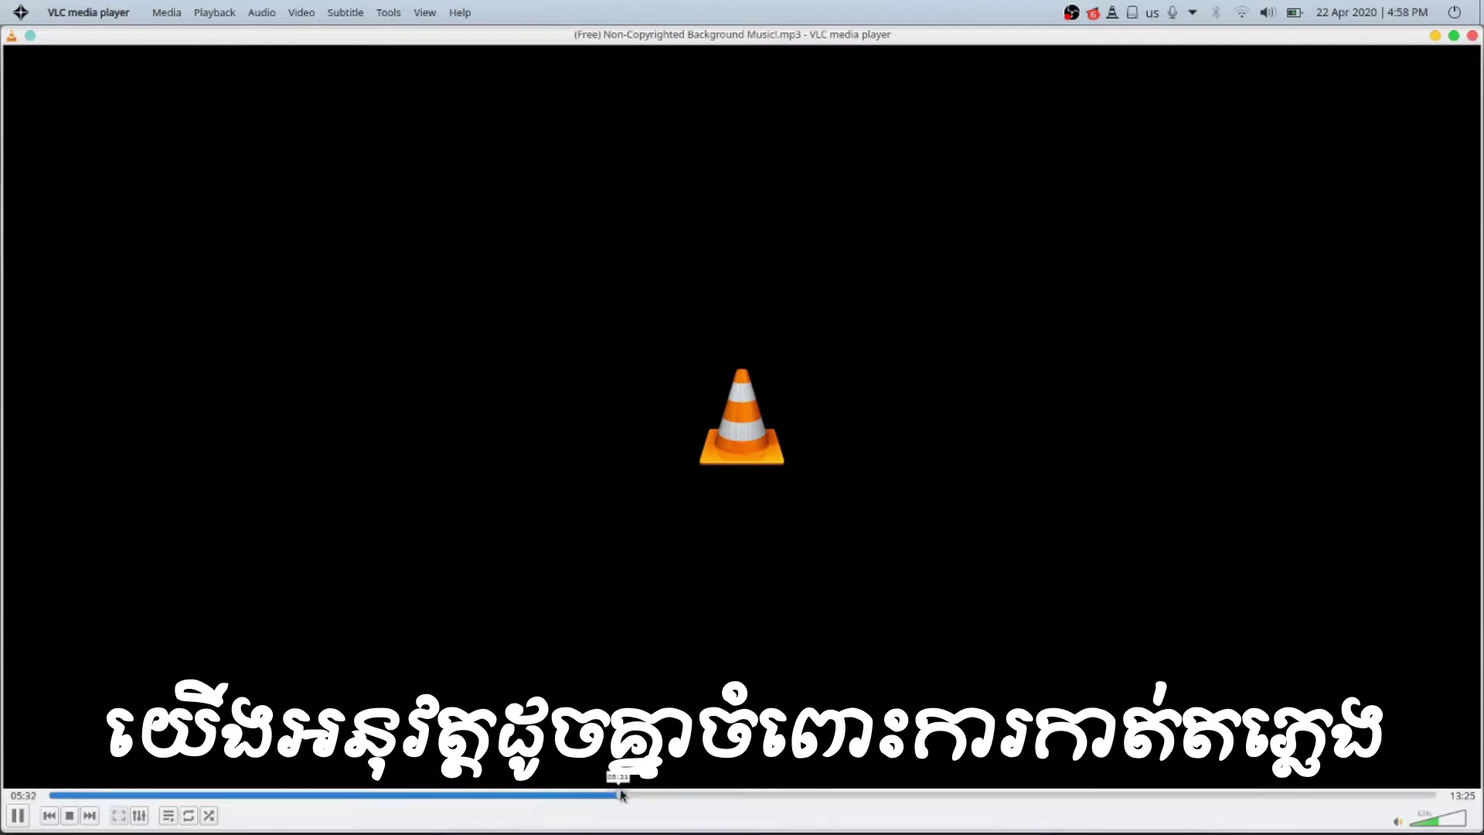
pyautogui.click(1472, 37)
# - Add (Free) Non-Copyrighted Background Music!.mp3 to track A2 directly after the opening music
pyautogui.moveTo(434, 260); pyautogui.dragTo(272, 705)
pyautogui.click(93, 372)
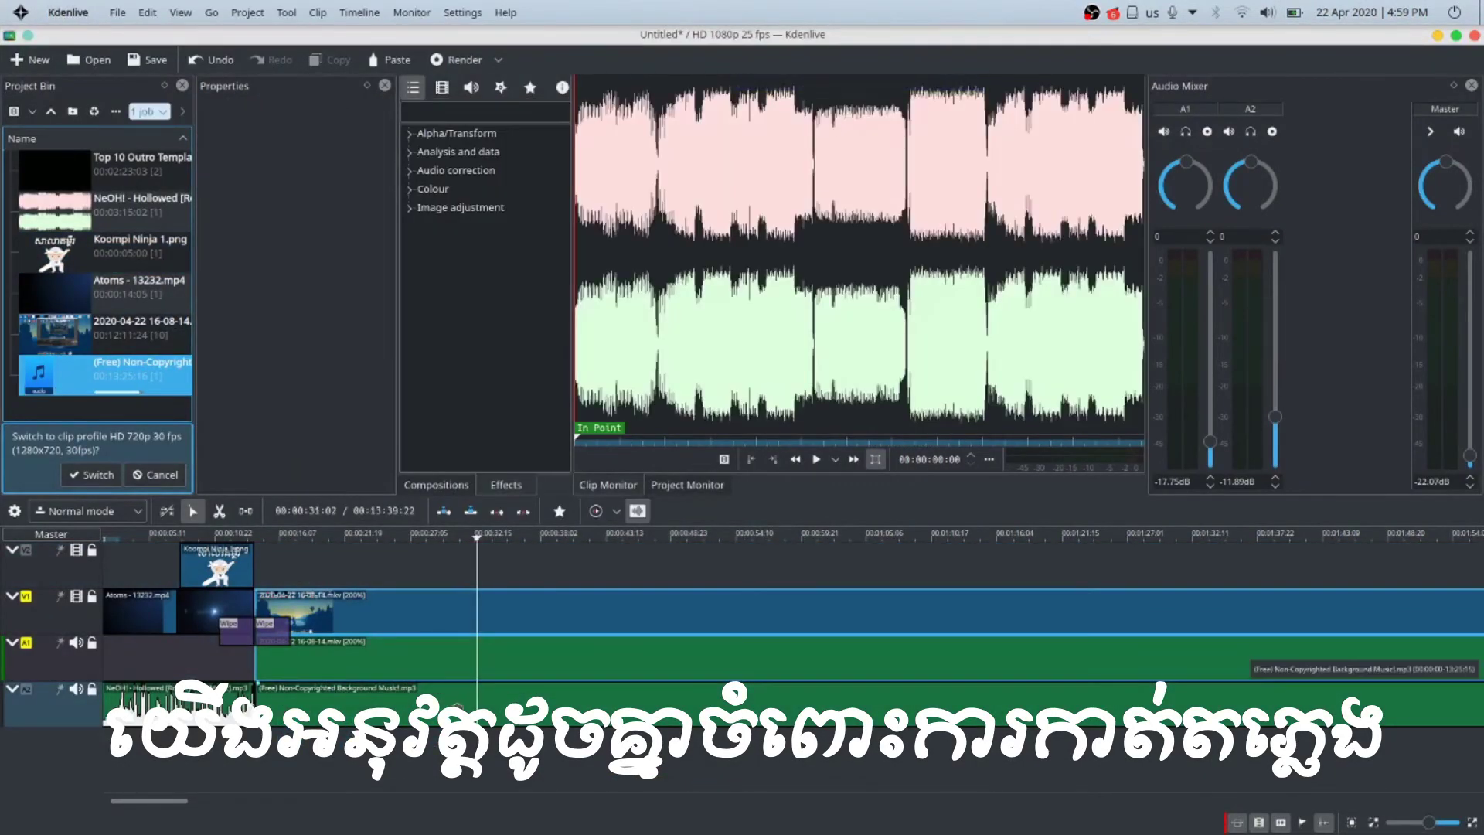
pyautogui.click(345, 709)
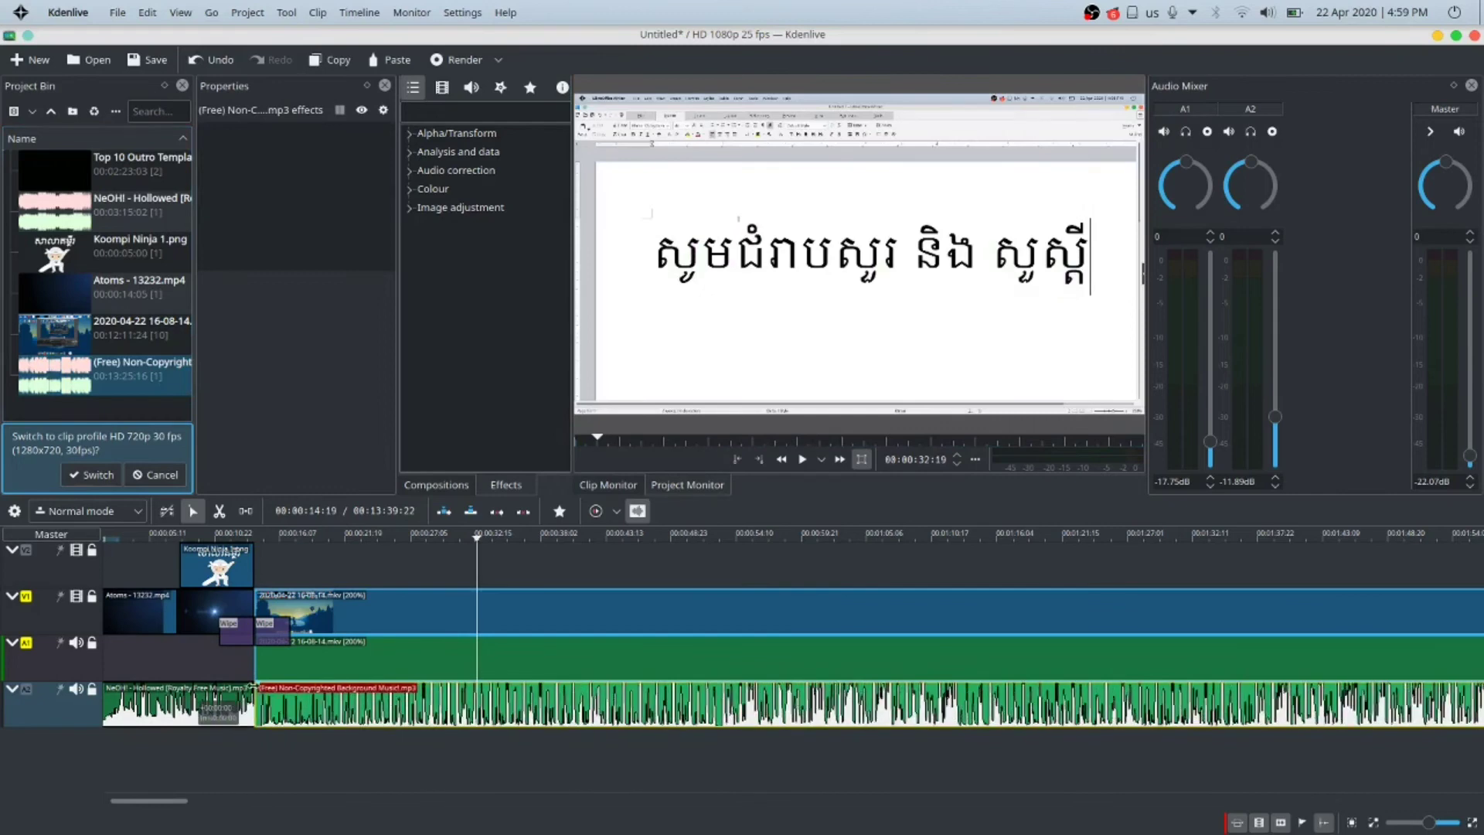
# - Insert an audio track under A2 and move the background music clip onto it
pyautogui.click(55, 708)
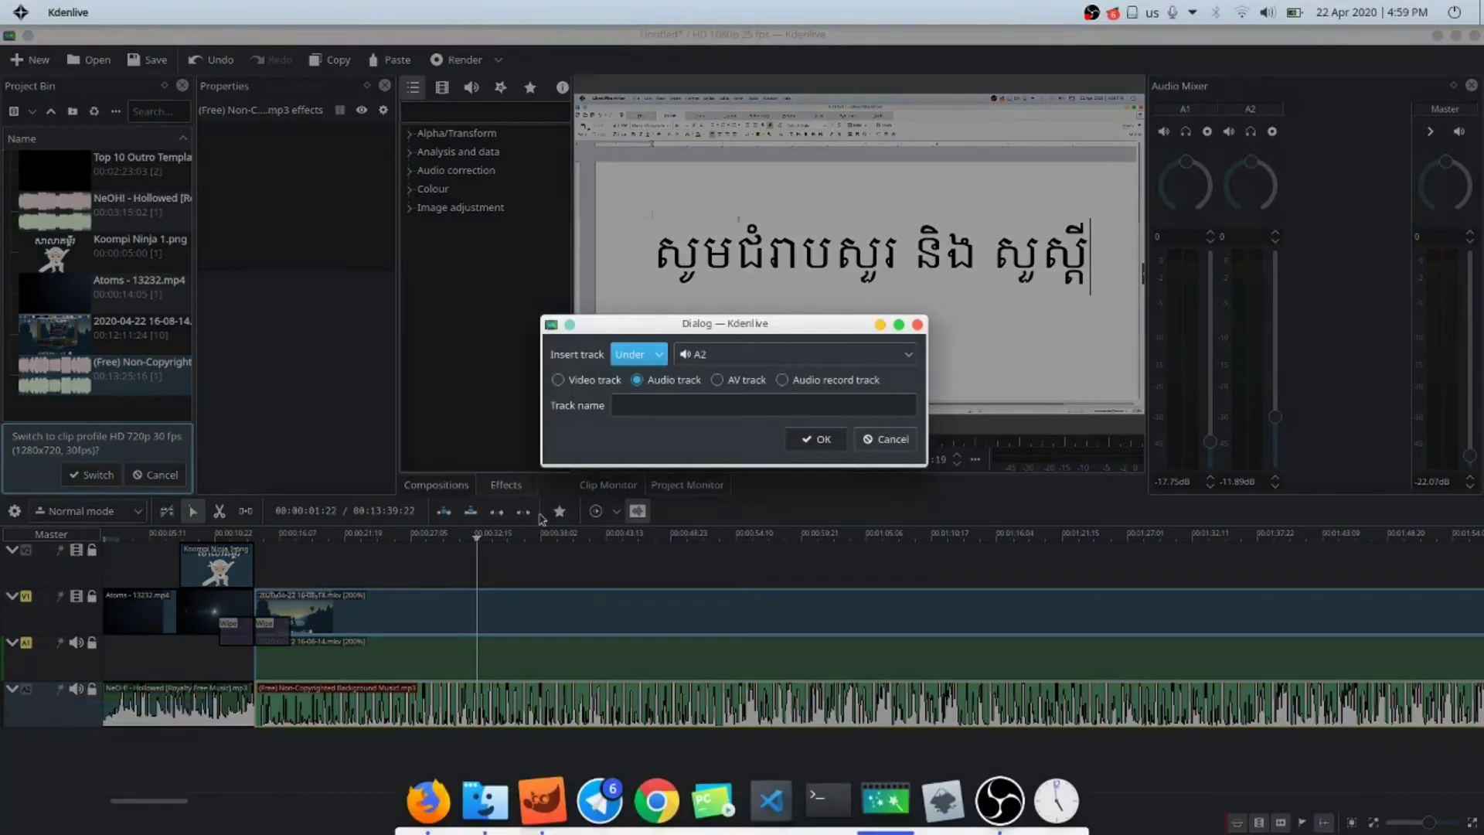
pyautogui.click(815, 439)
pyautogui.moveTo(265, 707); pyautogui.dragTo(394, 807)
# - Cut the background music clip on track A3 at two points and delete the unwanted pieces
pyautogui.click(423, 761)
pyautogui.click(194, 511)
pyautogui.click(340, 745)
pyautogui.press('Delete')
pyautogui.click(222, 513)
pyautogui.click(485, 754)
pyautogui.click(193, 511)
pyautogui.click(561, 750)
pyautogui.press('Delete')
# - Move the remaining background music back to track A2, directly after the opening music
pyautogui.moveTo(645, 750); pyautogui.dragTo(290, 751)
pyautogui.moveTo(384, 806); pyautogui.dragTo(322, 805)
pyautogui.moveTo(1114, 754); pyautogui.dragTo(314, 692)
pyautogui.hscroll(5, 432, 752)
pyautogui.hscroll(-5, 773, 759)
pyautogui.moveTo(201, 804); pyautogui.dragTo(300, 805)
# - Copy the background music clip on track A2 and paste the copy directly behind it
pyautogui.rightClick(326, 707)
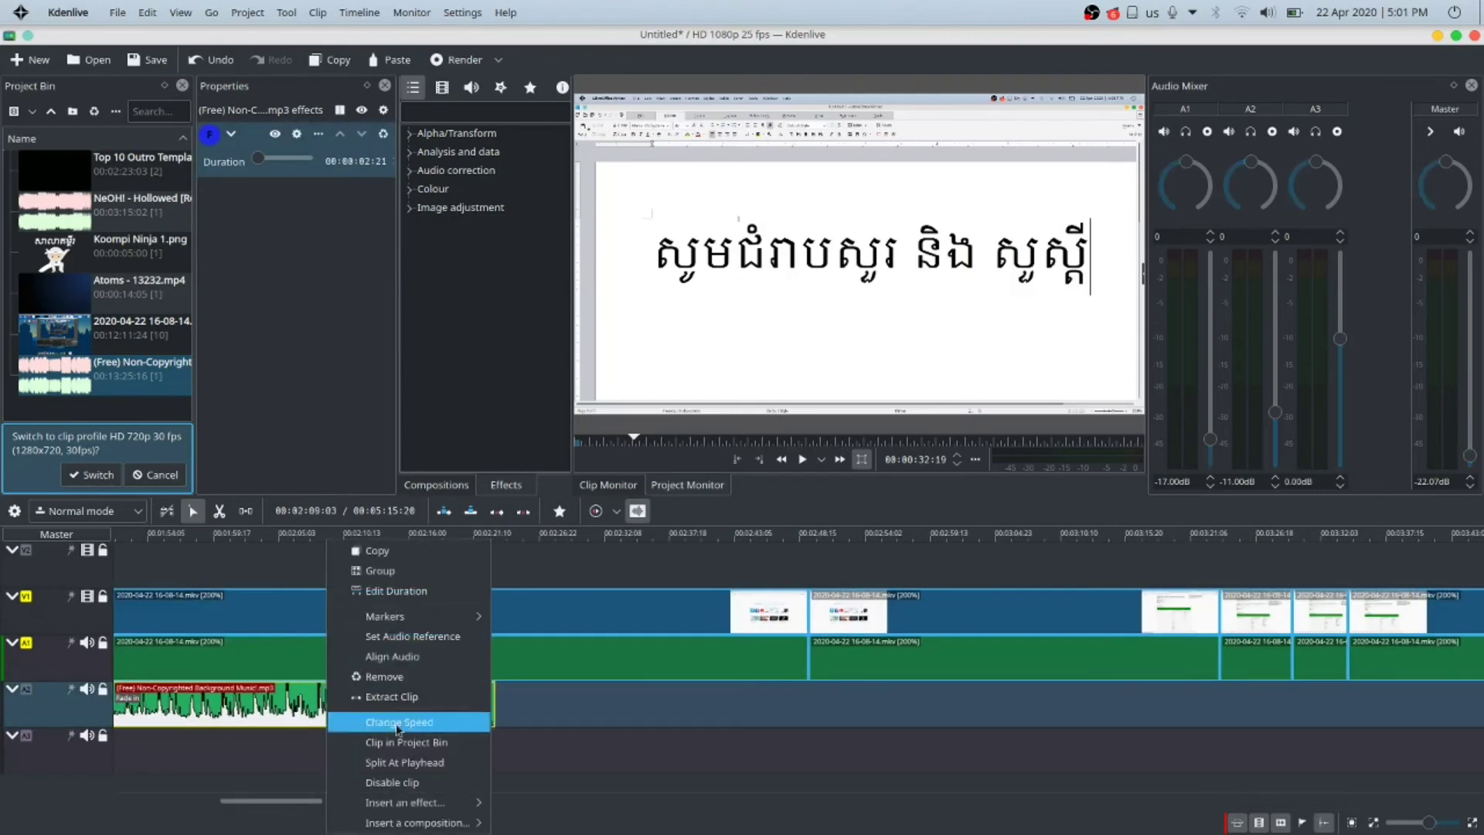
pyautogui.click(371, 550)
pyautogui.click(579, 703)
pyautogui.rightClick(578, 703)
pyautogui.click(615, 704)
pyautogui.moveTo(600, 702); pyautogui.dragTo(519, 700)
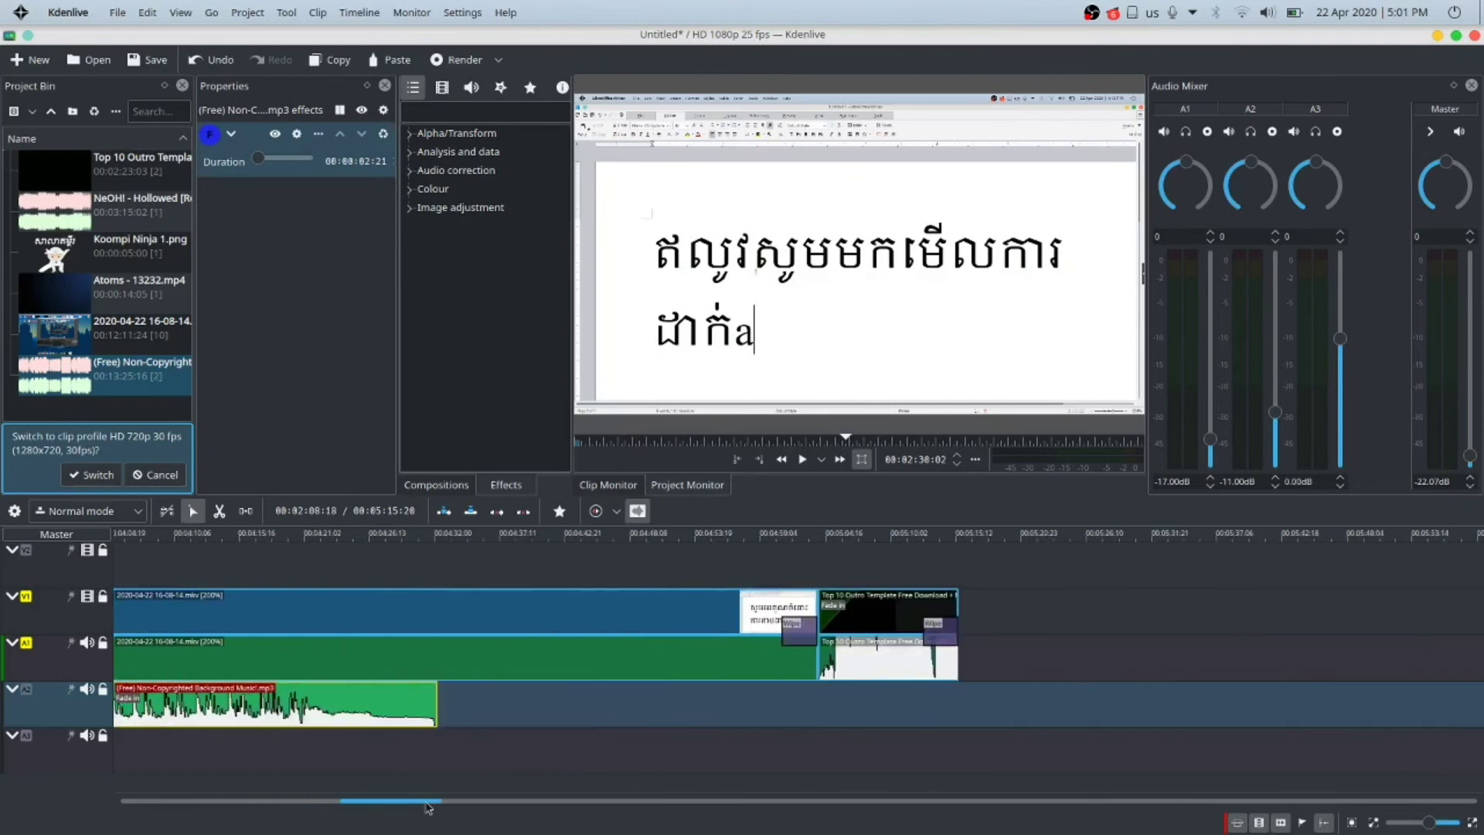
# - Paste another copy of the background music behind the second one and trim its end to the recording's end
pyautogui.rightClick(375, 699)
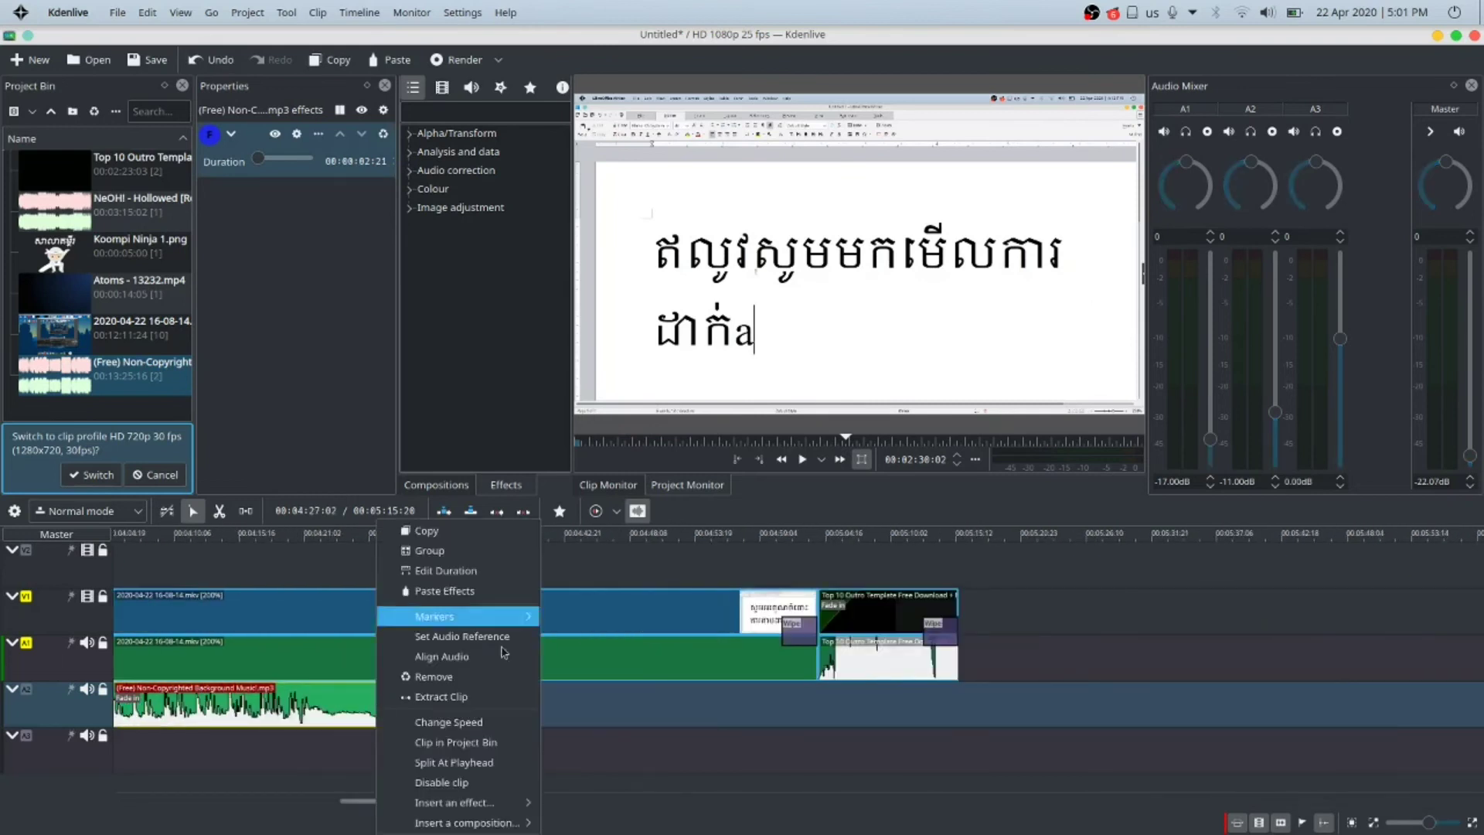
pyautogui.click(410, 614)
pyautogui.moveTo(542, 761); pyautogui.dragTo(512, 715)
pyautogui.moveTo(417, 804); pyautogui.dragTo(505, 804)
pyautogui.moveTo(745, 705); pyautogui.dragTo(161, 705)
pyautogui.moveTo(450, 802); pyautogui.dragTo(395, 812)
pyautogui.moveTo(943, 702); pyautogui.dragTo(354, 705)
# - Play the edited project from the start of the timeline with the system volume raised
pyautogui.moveTo(434, 803); pyautogui.dragTo(136, 796)
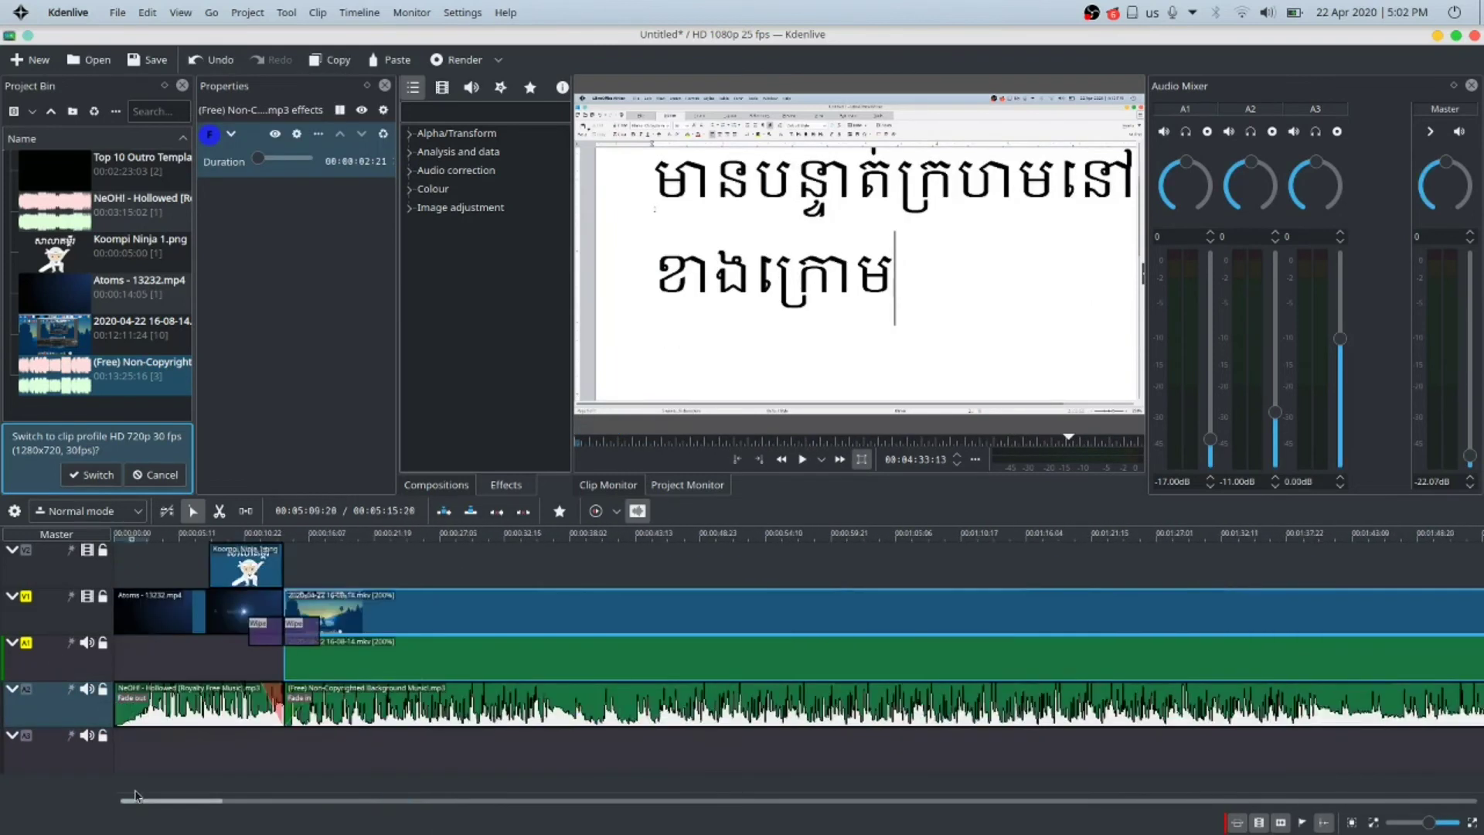
pyautogui.click(114, 536)
pyautogui.press('space')
pyautogui.press('XF86AudioRaiseVolume')
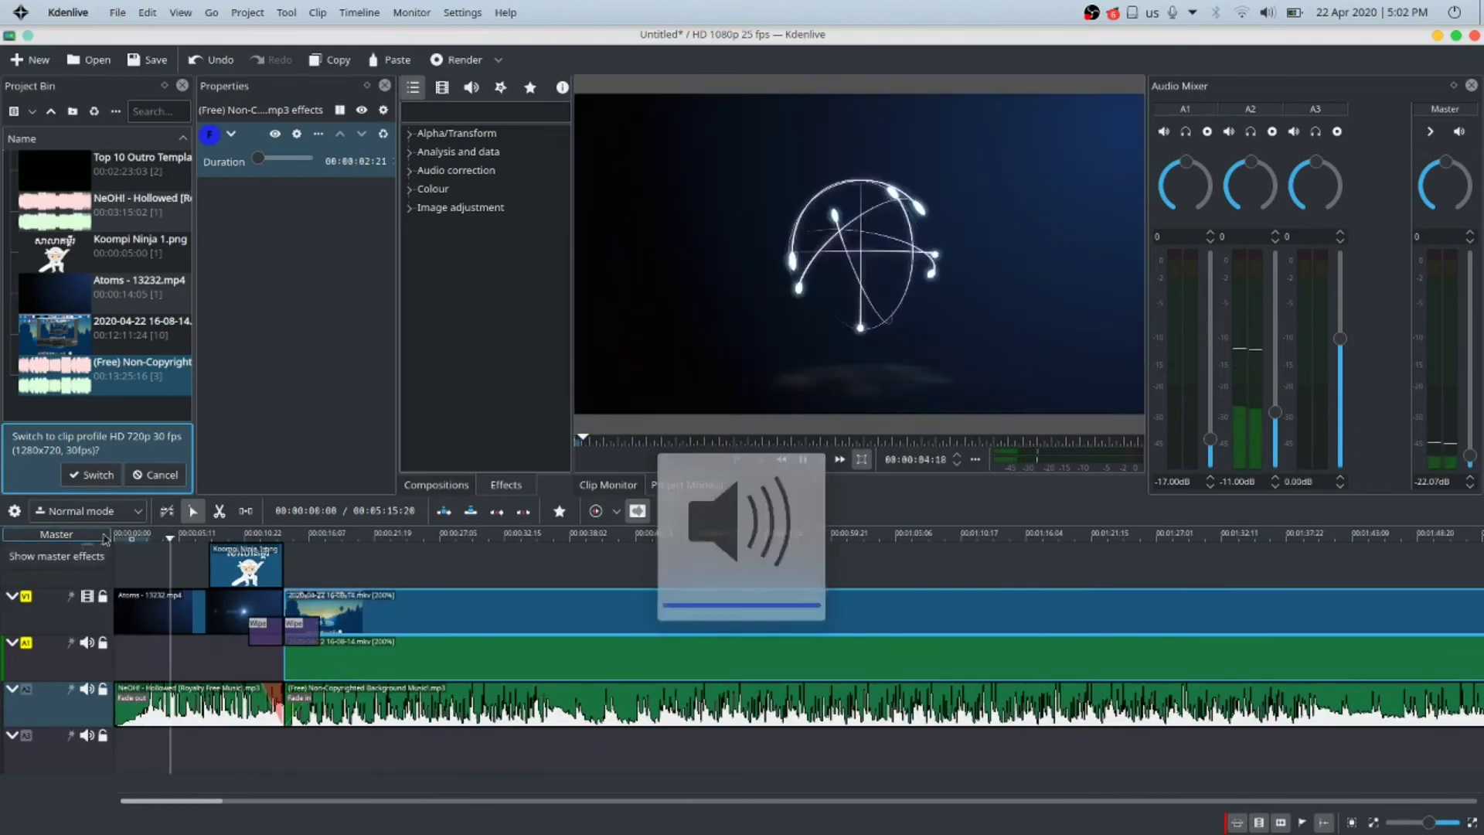
pyautogui.click(1265, 13)
pyautogui.click(1011, 36)
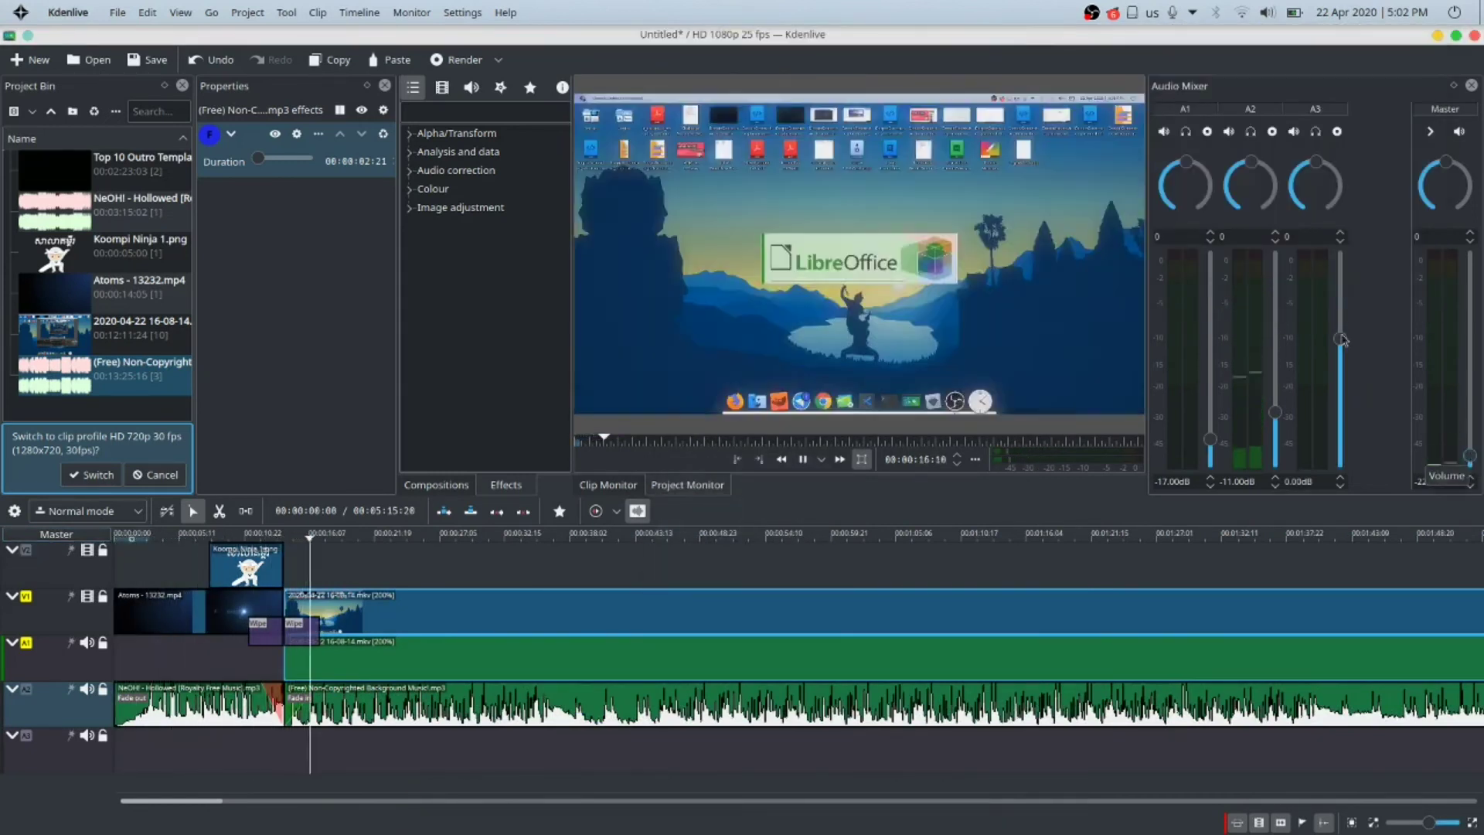
# - Set the mixer levels to -17.75 dB for A2, -6.60 dB for A3 and -9.85 dB for Master
pyautogui.moveTo(1342, 341); pyautogui.dragTo(1338, 418)
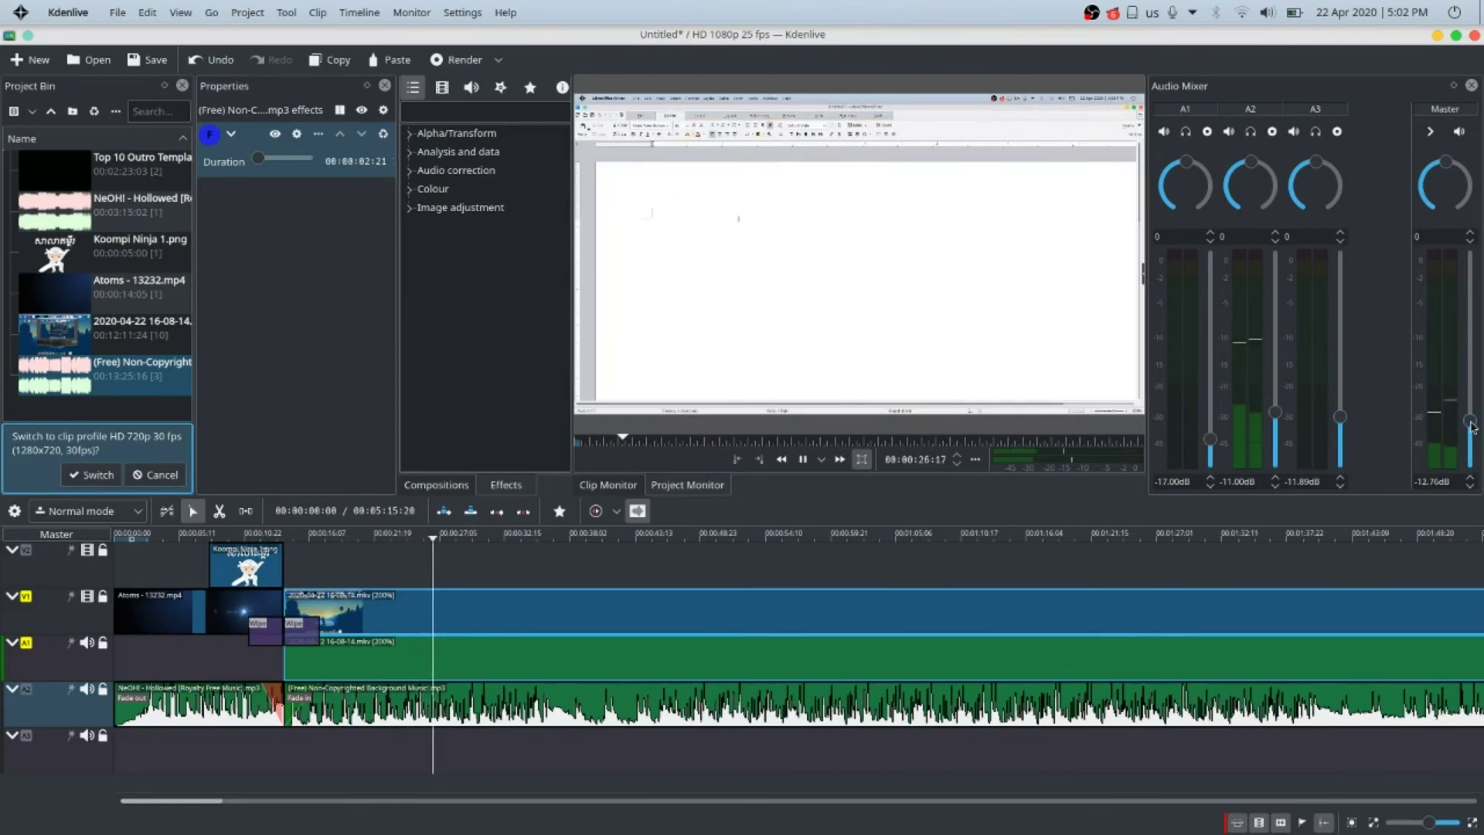
pyautogui.moveTo(1342, 419); pyautogui.dragTo(1346, 378)
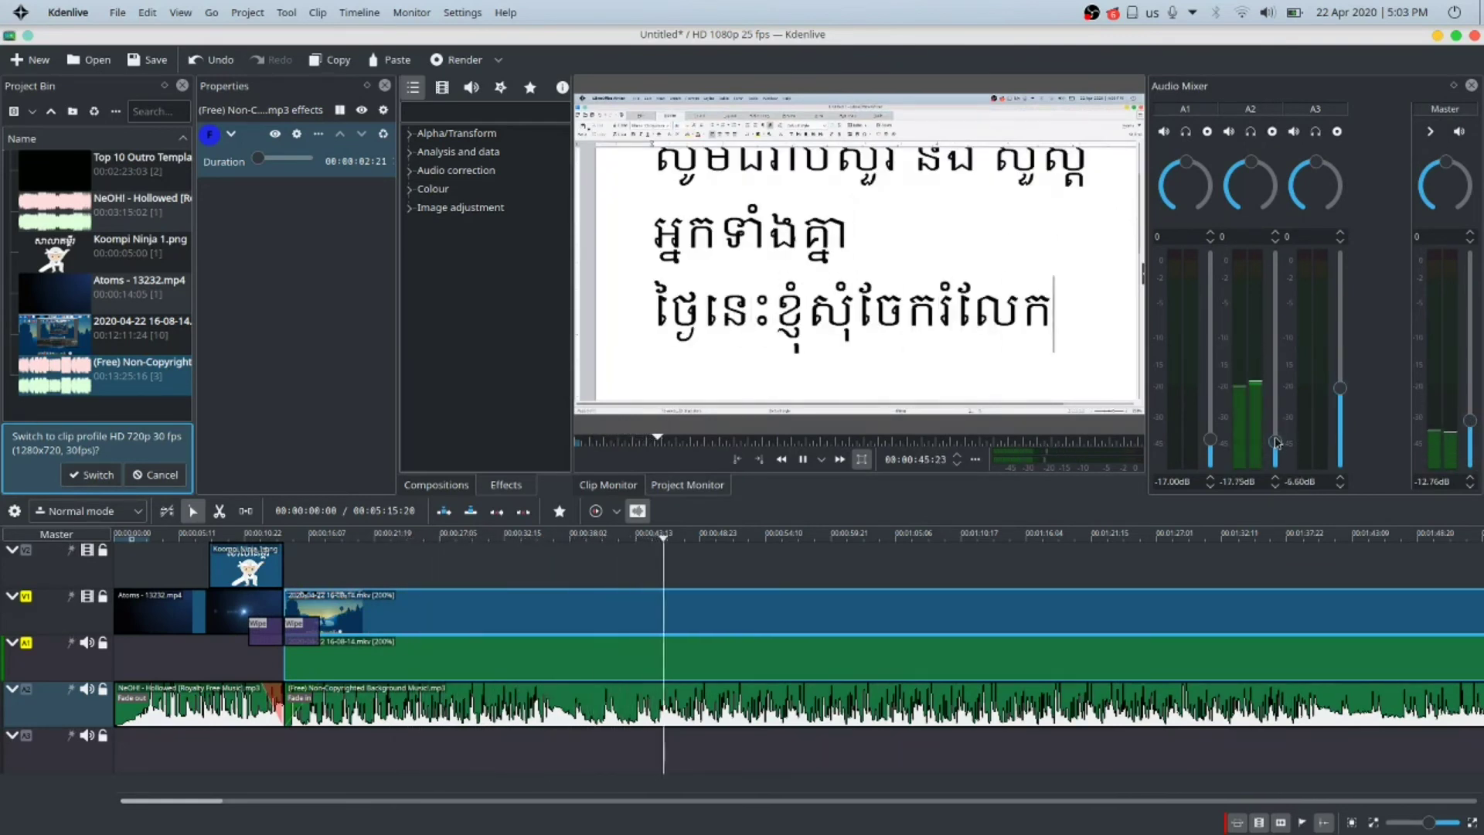
pyautogui.moveTo(1471, 424); pyautogui.dragTo(1470, 411)
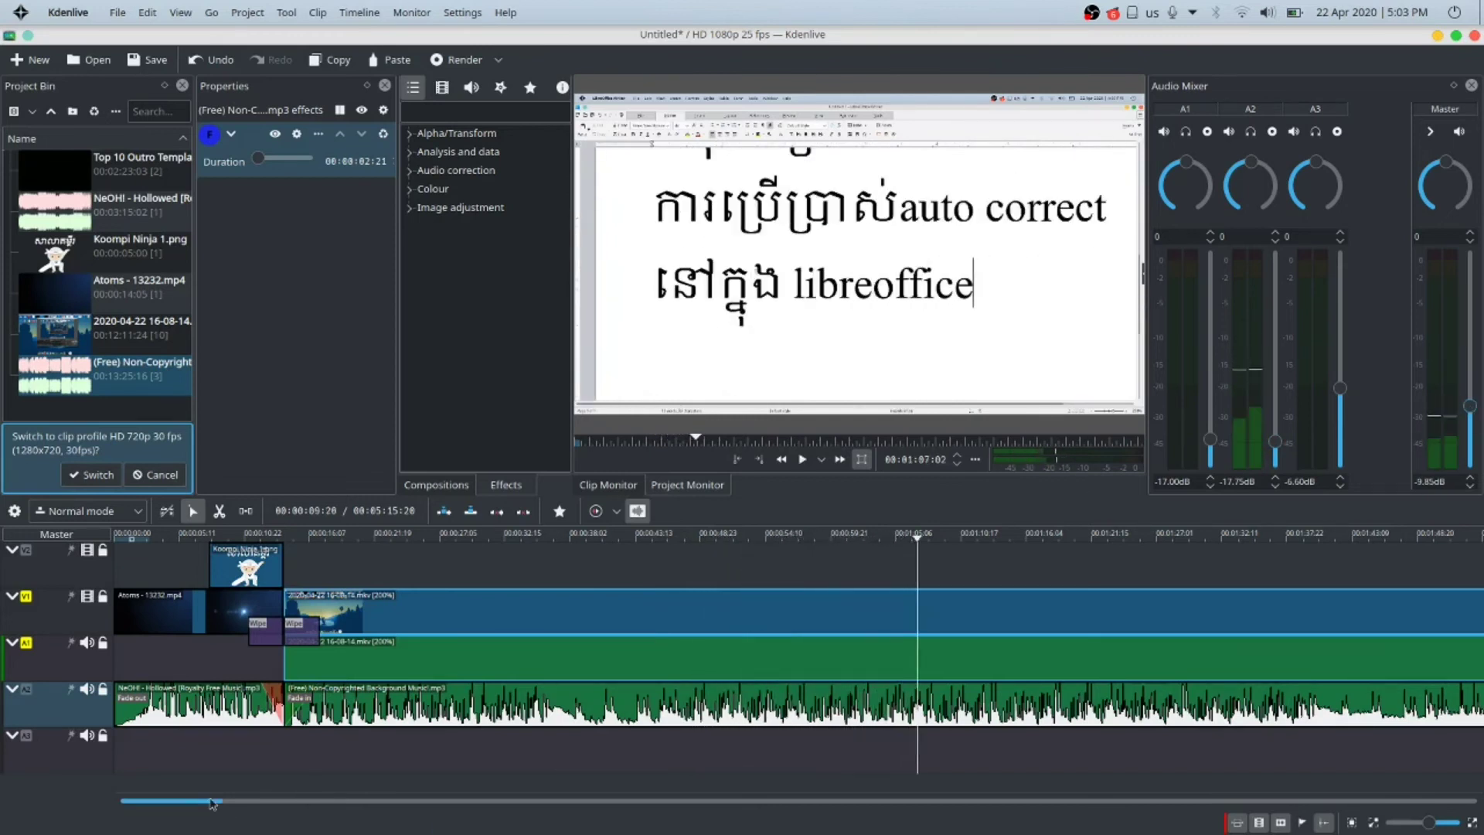
# - Play the project's ending and add a 00:00:02:13 fade-out to the end of the last background music clip
pyautogui.moveTo(212, 801); pyautogui.dragTo(446, 801)
pyautogui.click(526, 534)
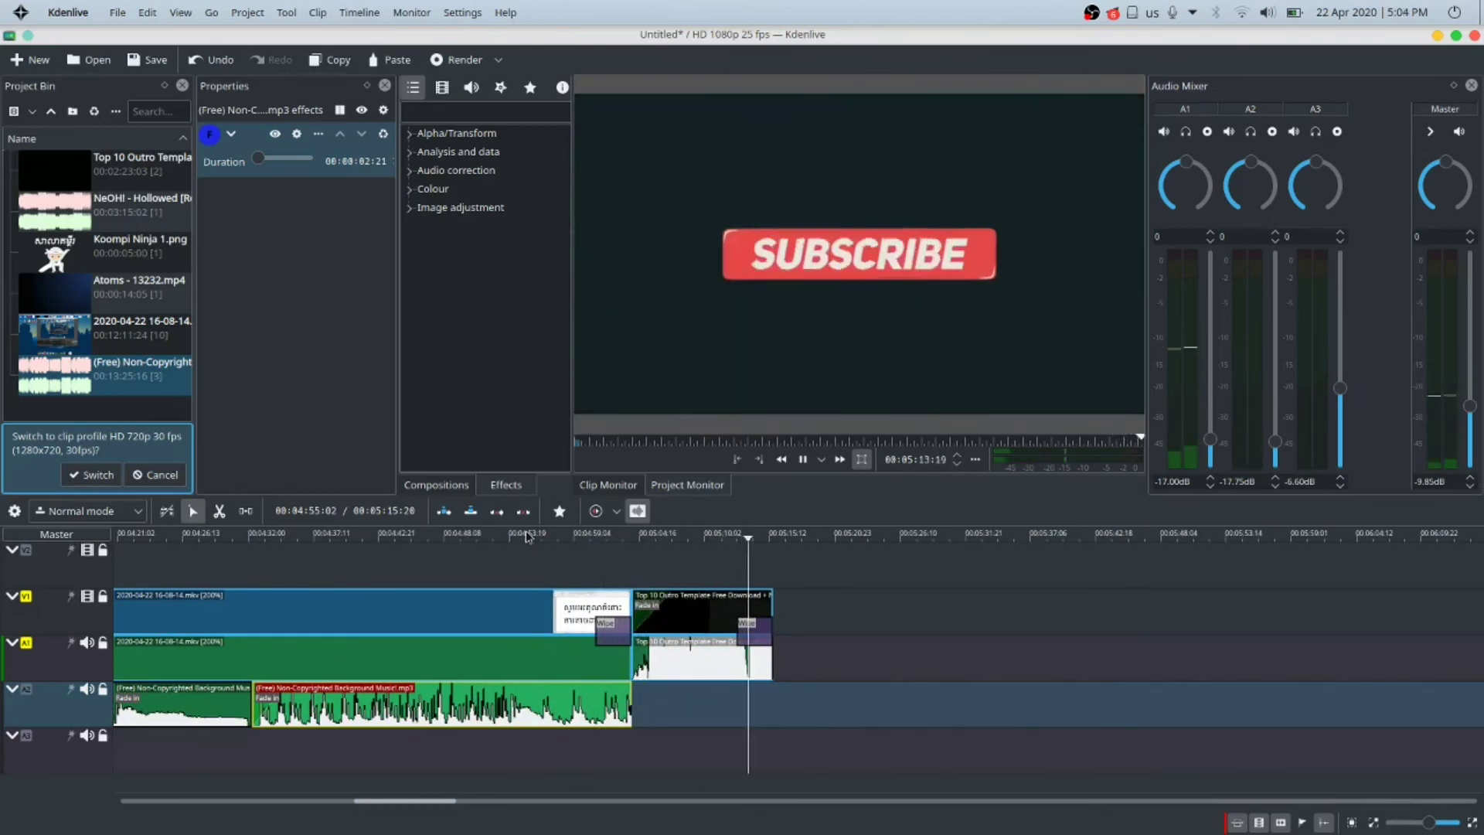
pyautogui.moveTo(628, 691); pyautogui.dragTo(603, 695)
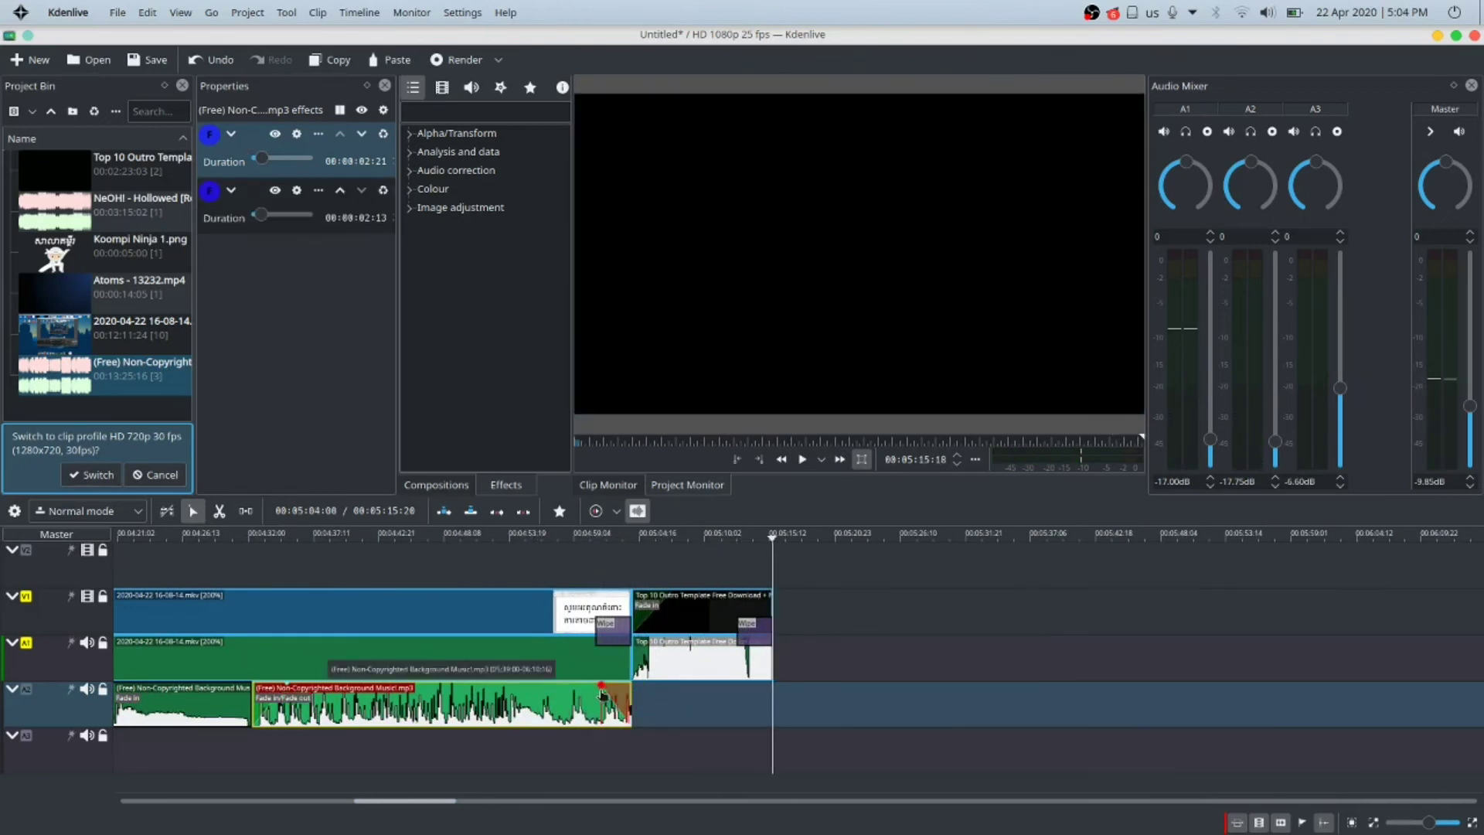
# - Add a Wipe transition to the start of the closing outro clip
pyautogui.click(636, 643)
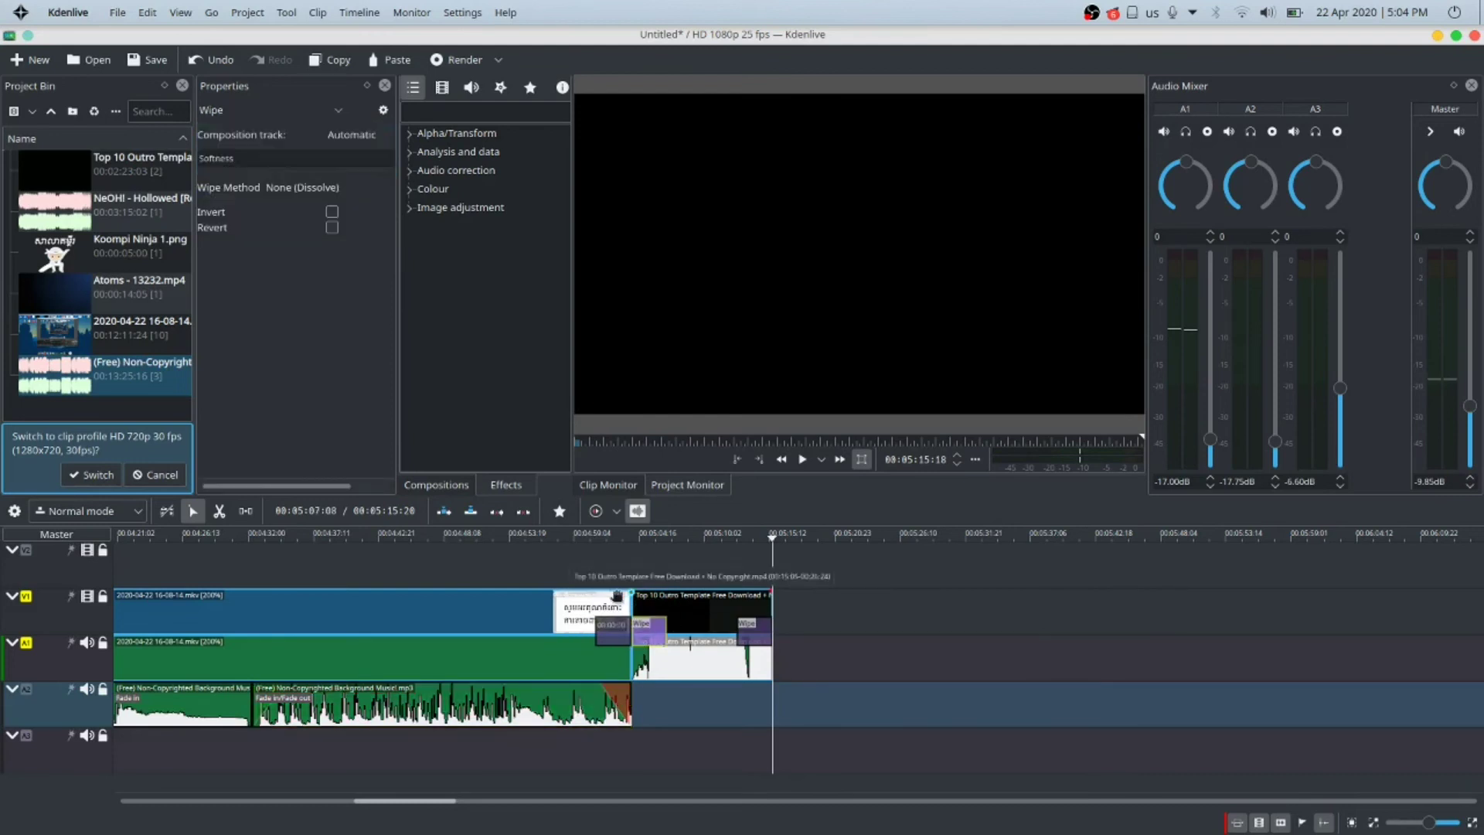
pyautogui.click(479, 623)
pyautogui.moveTo(402, 801); pyautogui.dragTo(165, 802)
# - Render the full project as MP4 (H264/AAC) to "How to put auto correct in libreoffice.mp4" in the Videos folder
pyautogui.click(462, 60)
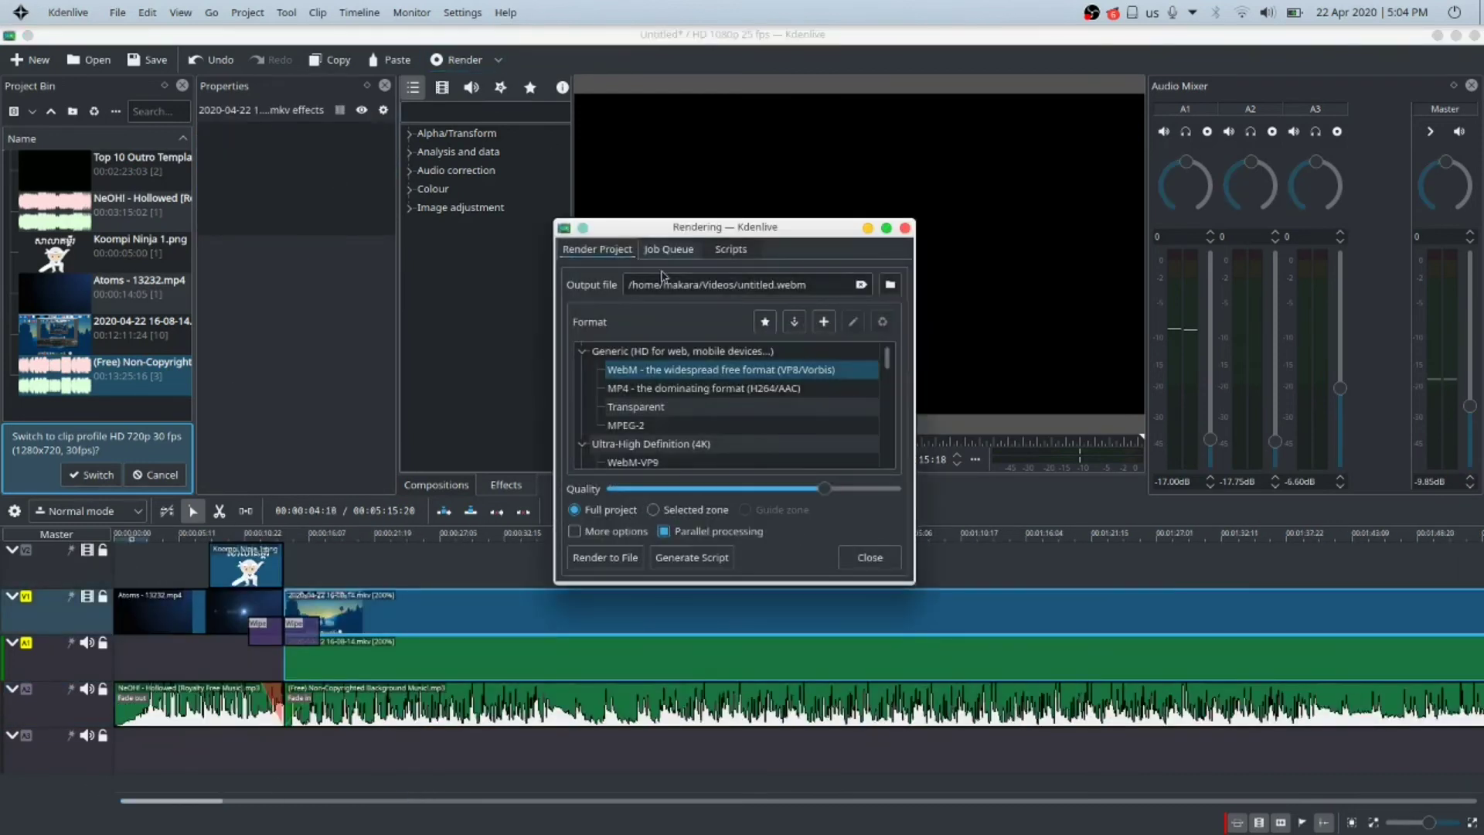
pyautogui.click(683, 389)
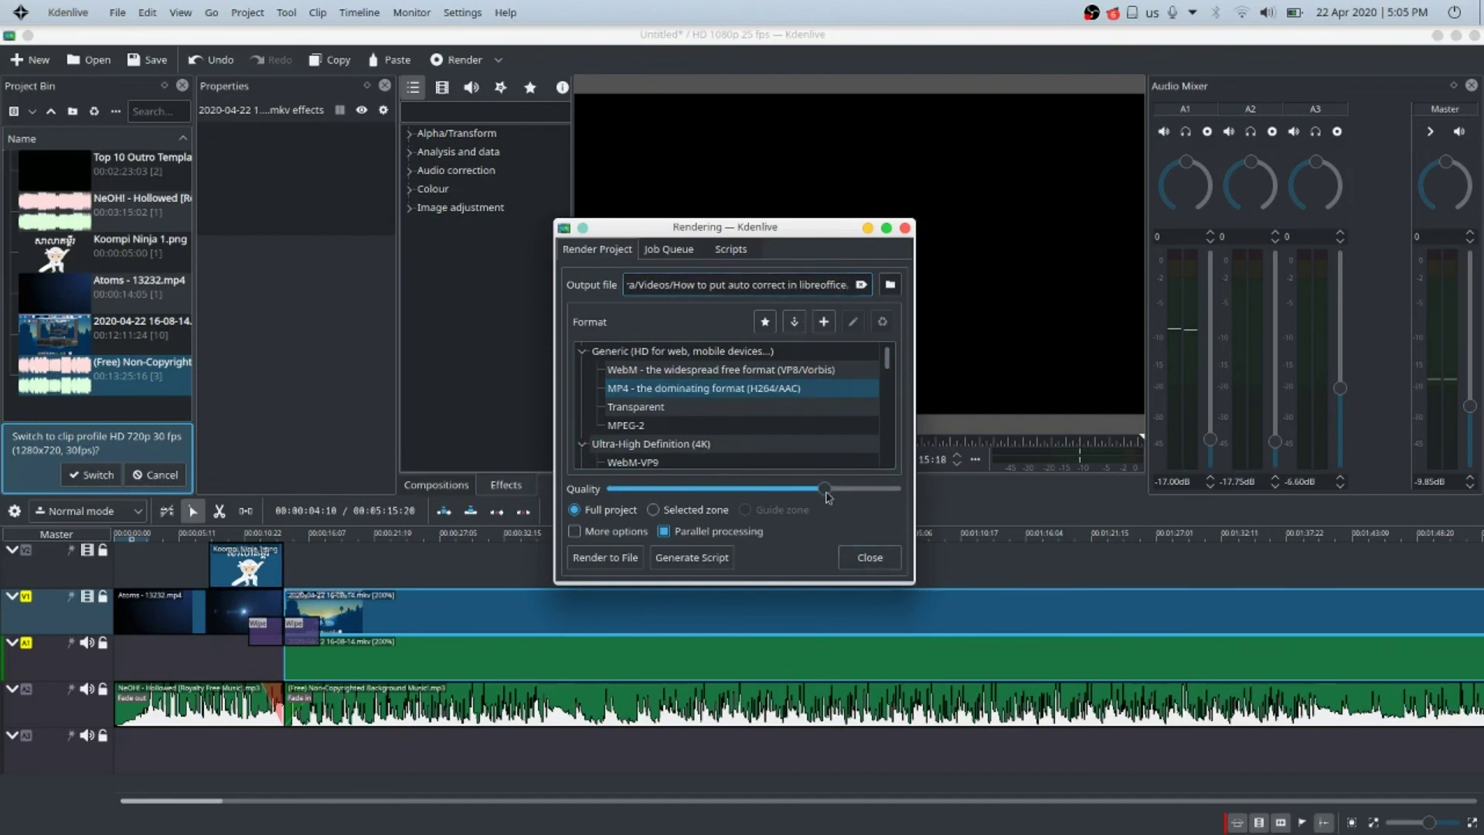
pyautogui.click(616, 560)
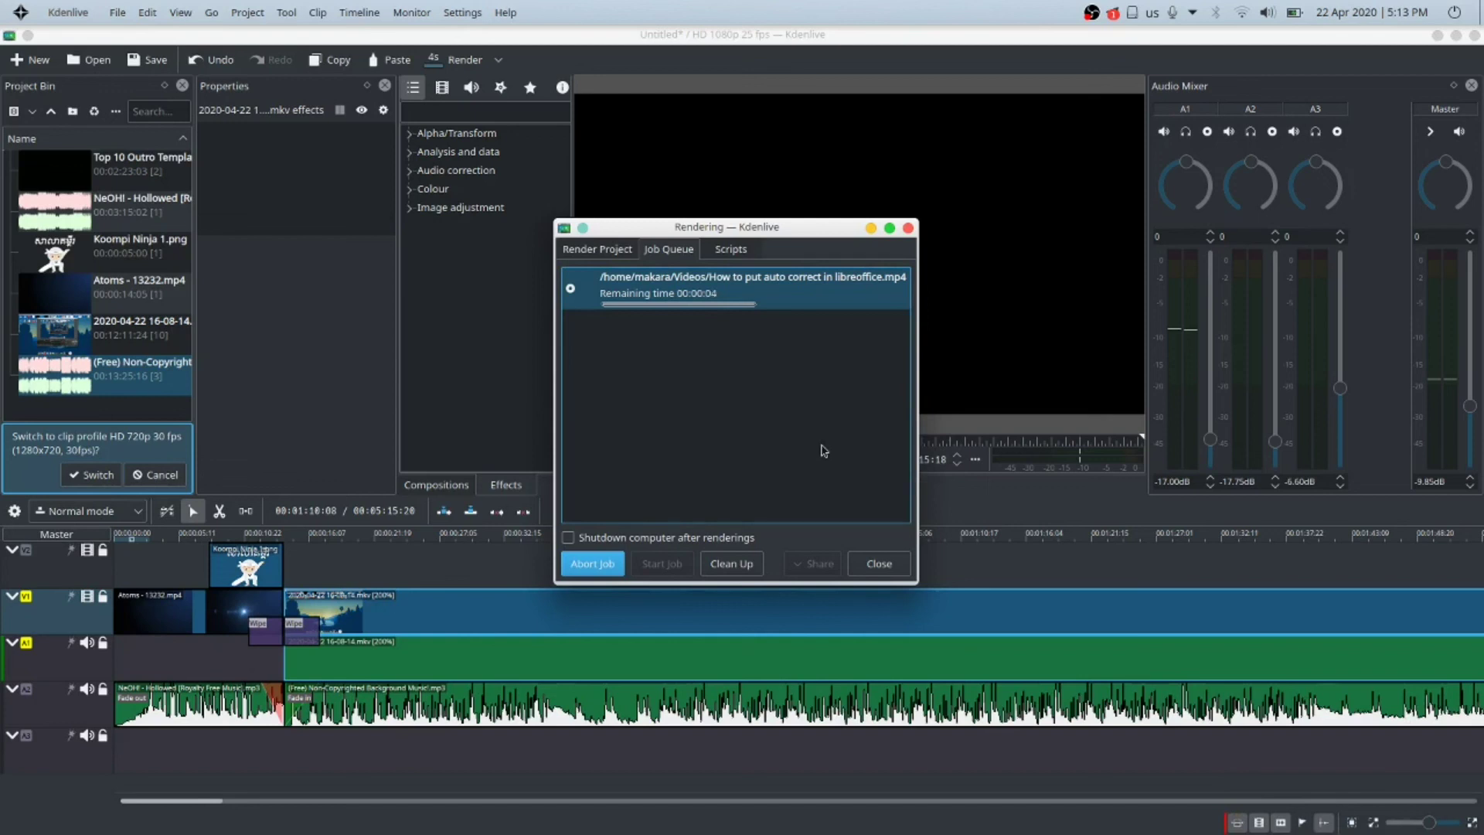
pyautogui.click(886, 569)
# - Play the rendered "How to put auto correct in libreoffice.mp4" from the Videos folder in VLC with the volume raised
pyautogui.click(496, 808)
pyautogui.click(531, 161)
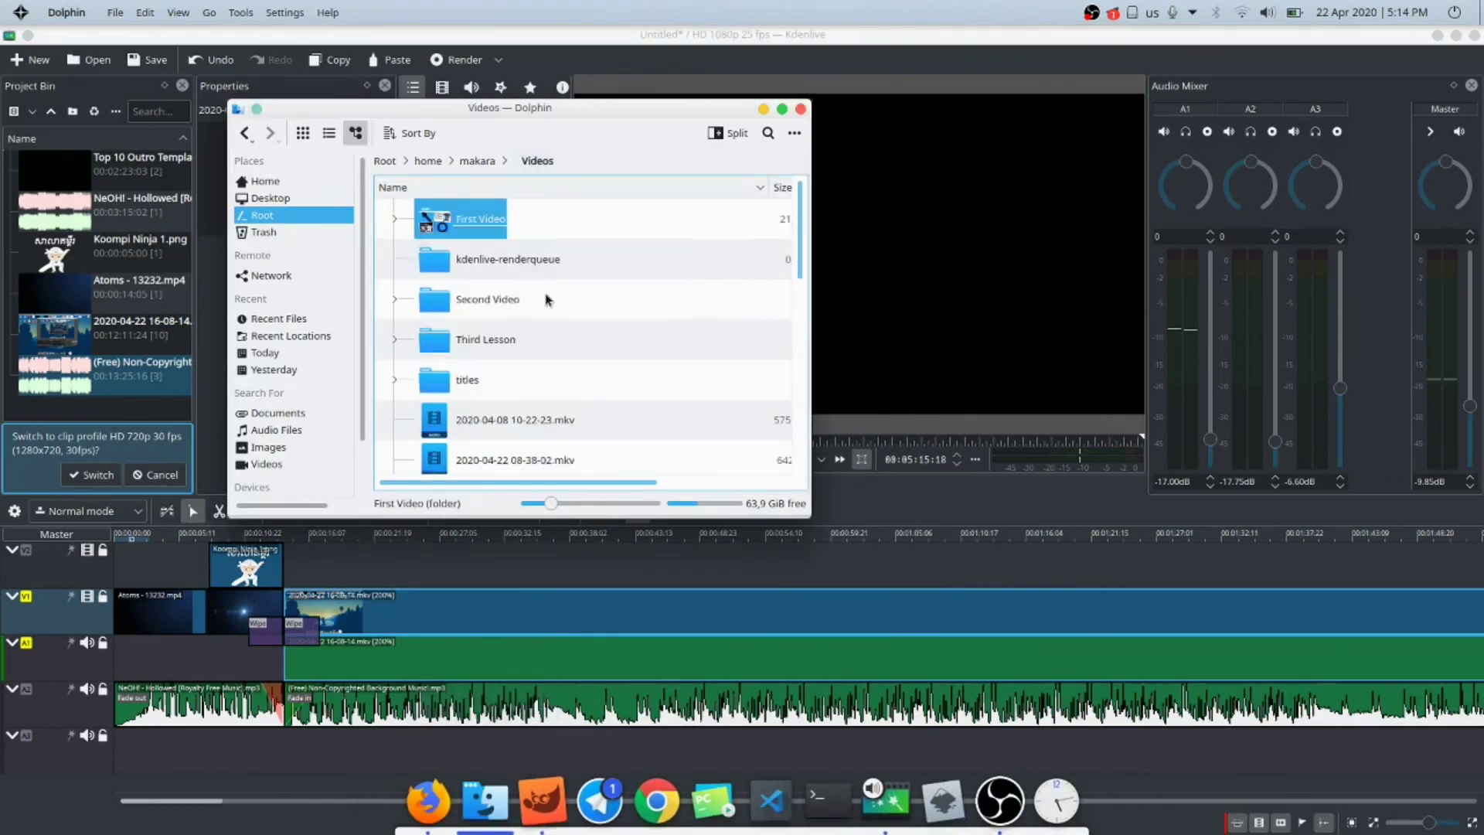
pyautogui.scroll(-5, 549, 348)
pyautogui.click(554, 415)
pyautogui.press('XF86AudioRaiseVolume')
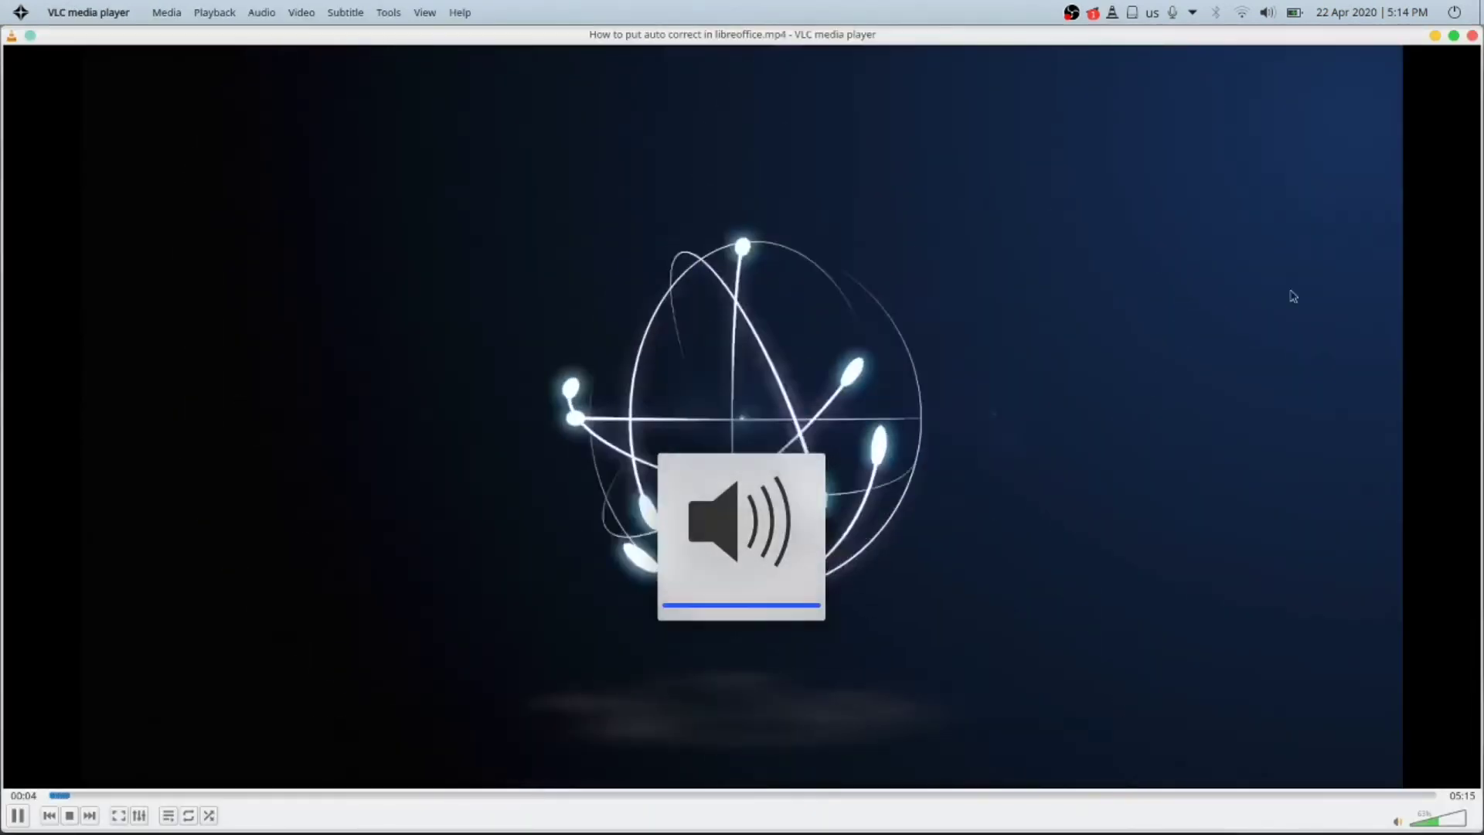
pyautogui.click(1463, 820)
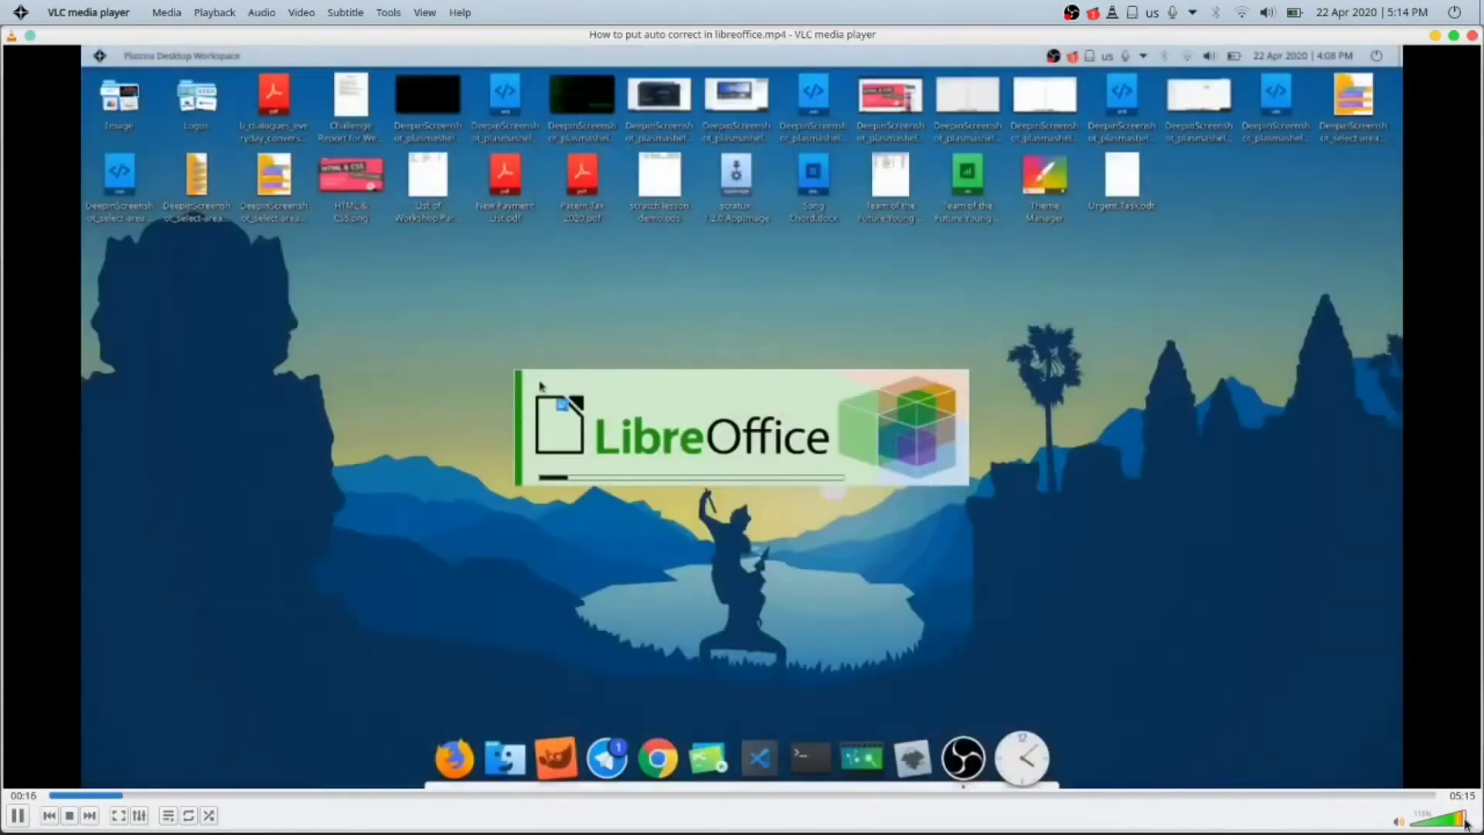